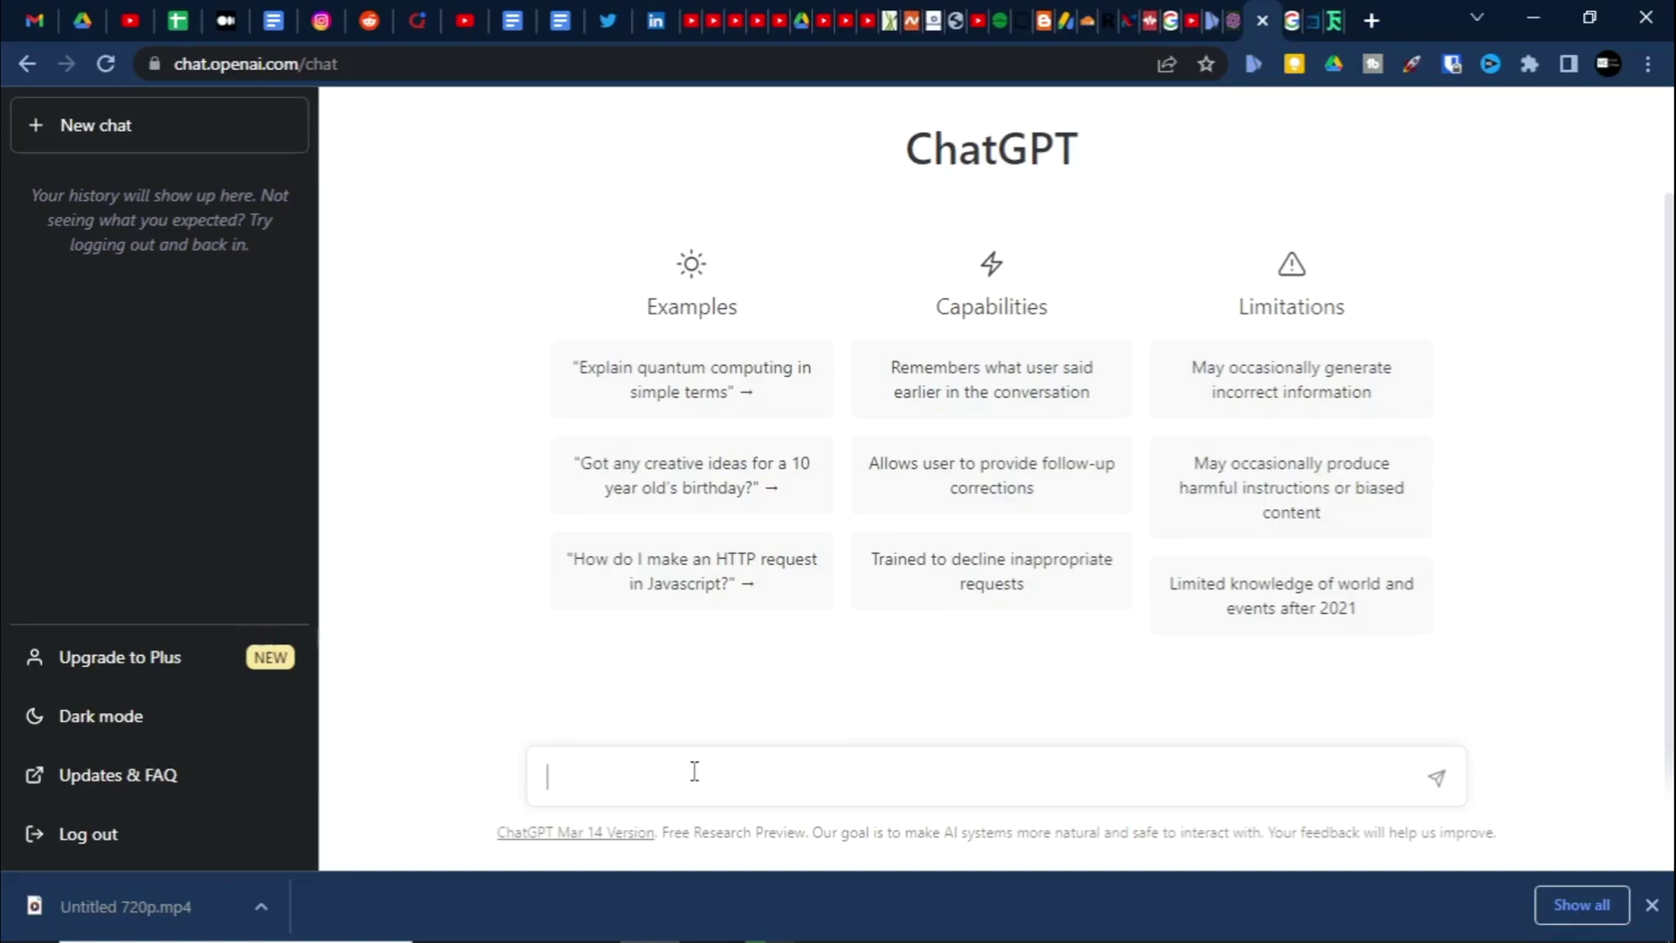
Step: Send the greeting 'Hi, ChatGPT.' to start a new conversation
type("H")
type("i, ChatGPT.")
key("Return")
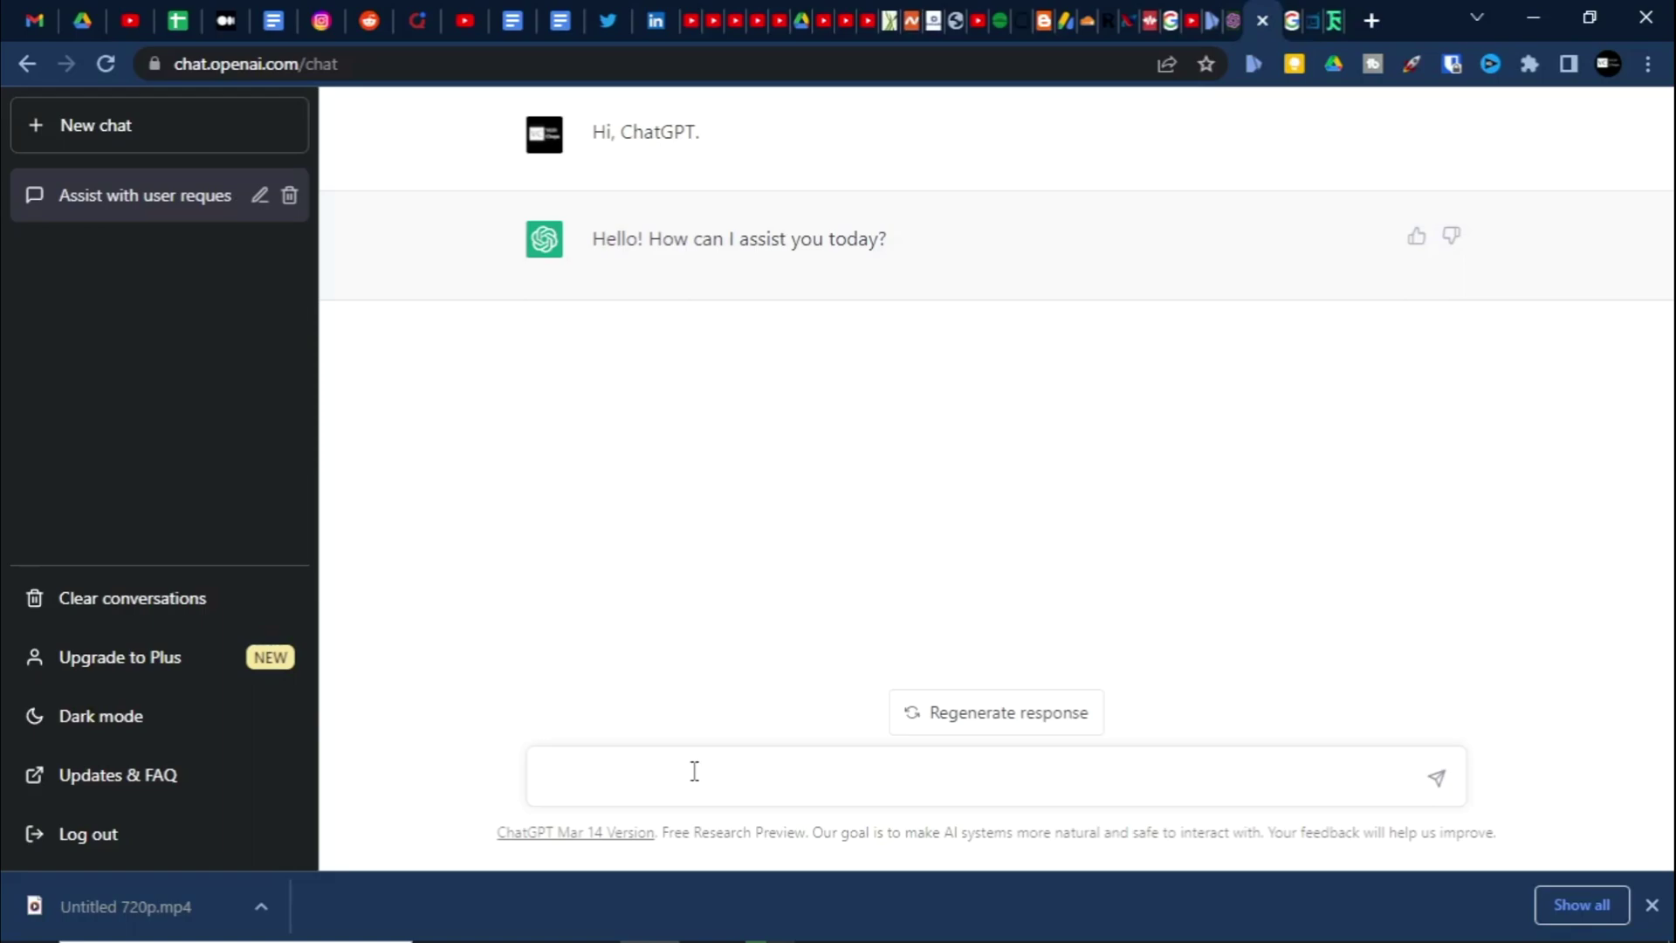
Step: Ask ChatGPT, as a Verilog expert, for full adder code and read the full_adder reply
type("onsider yourself a verilog ")
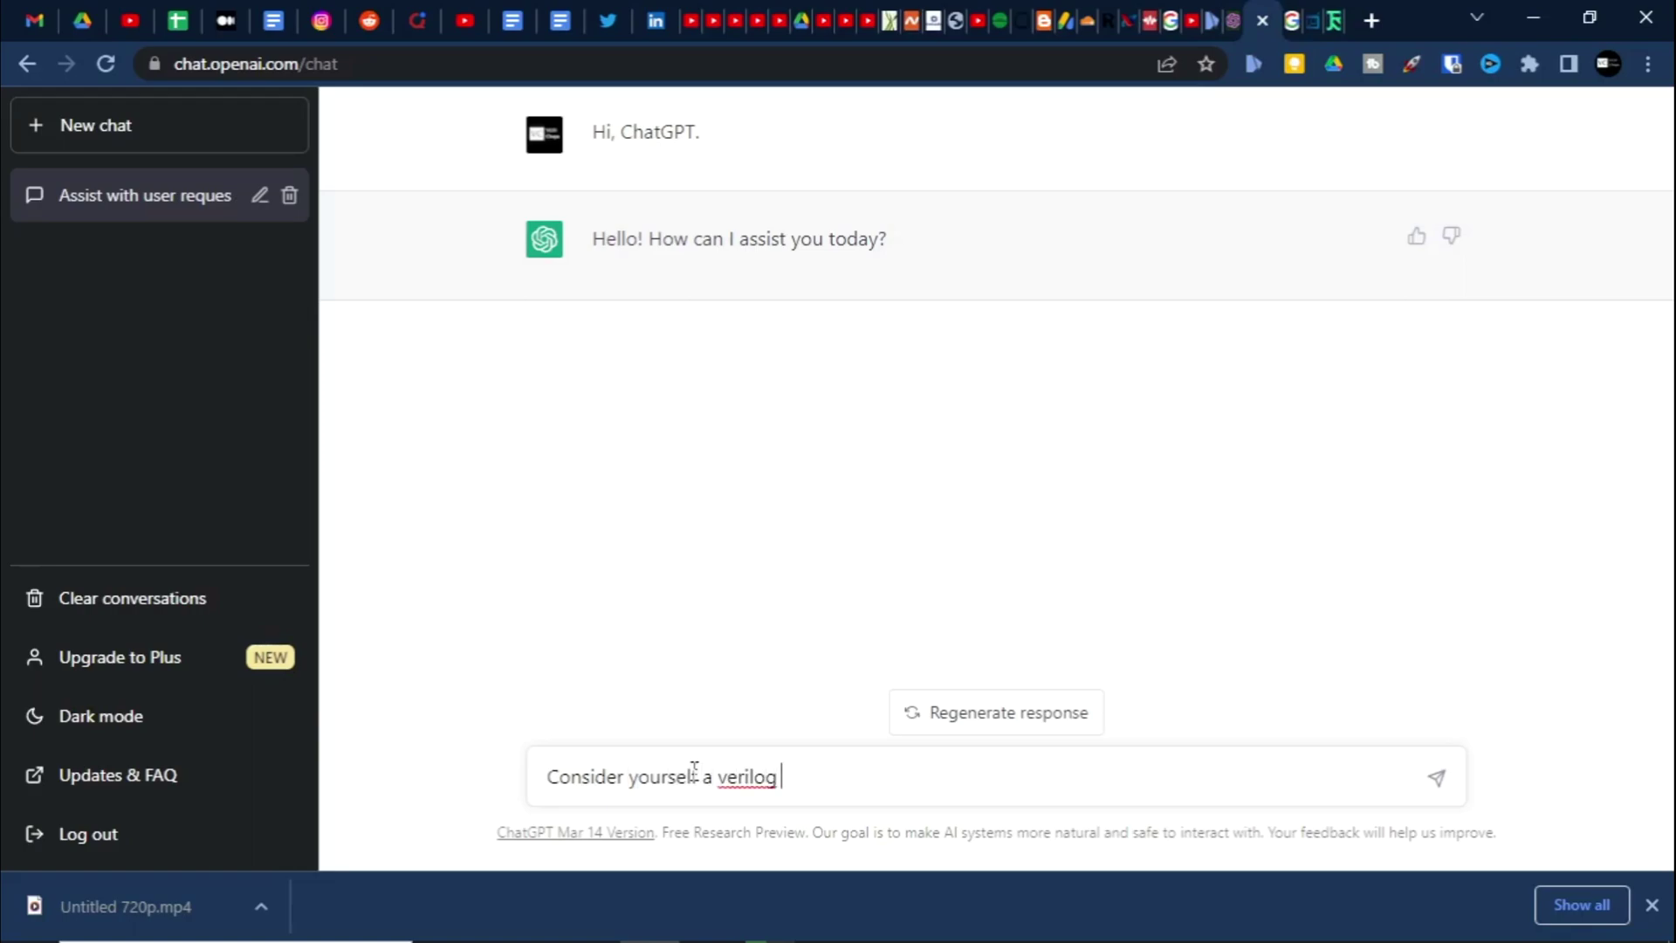
type("language expert and ")
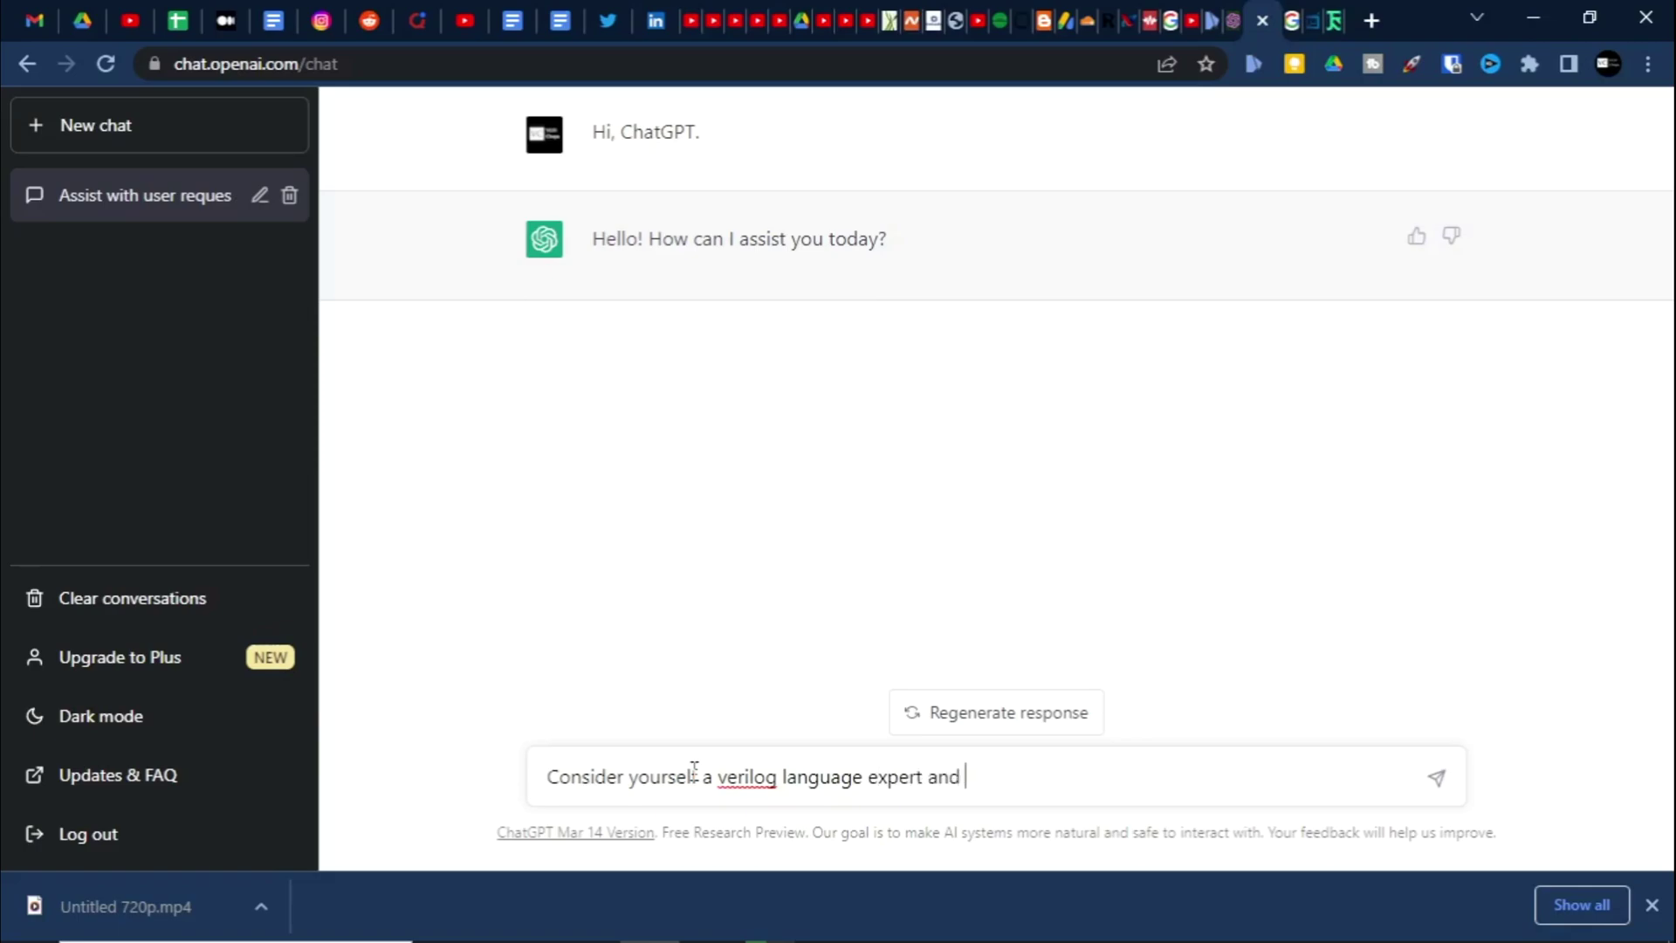
type("generate the co")
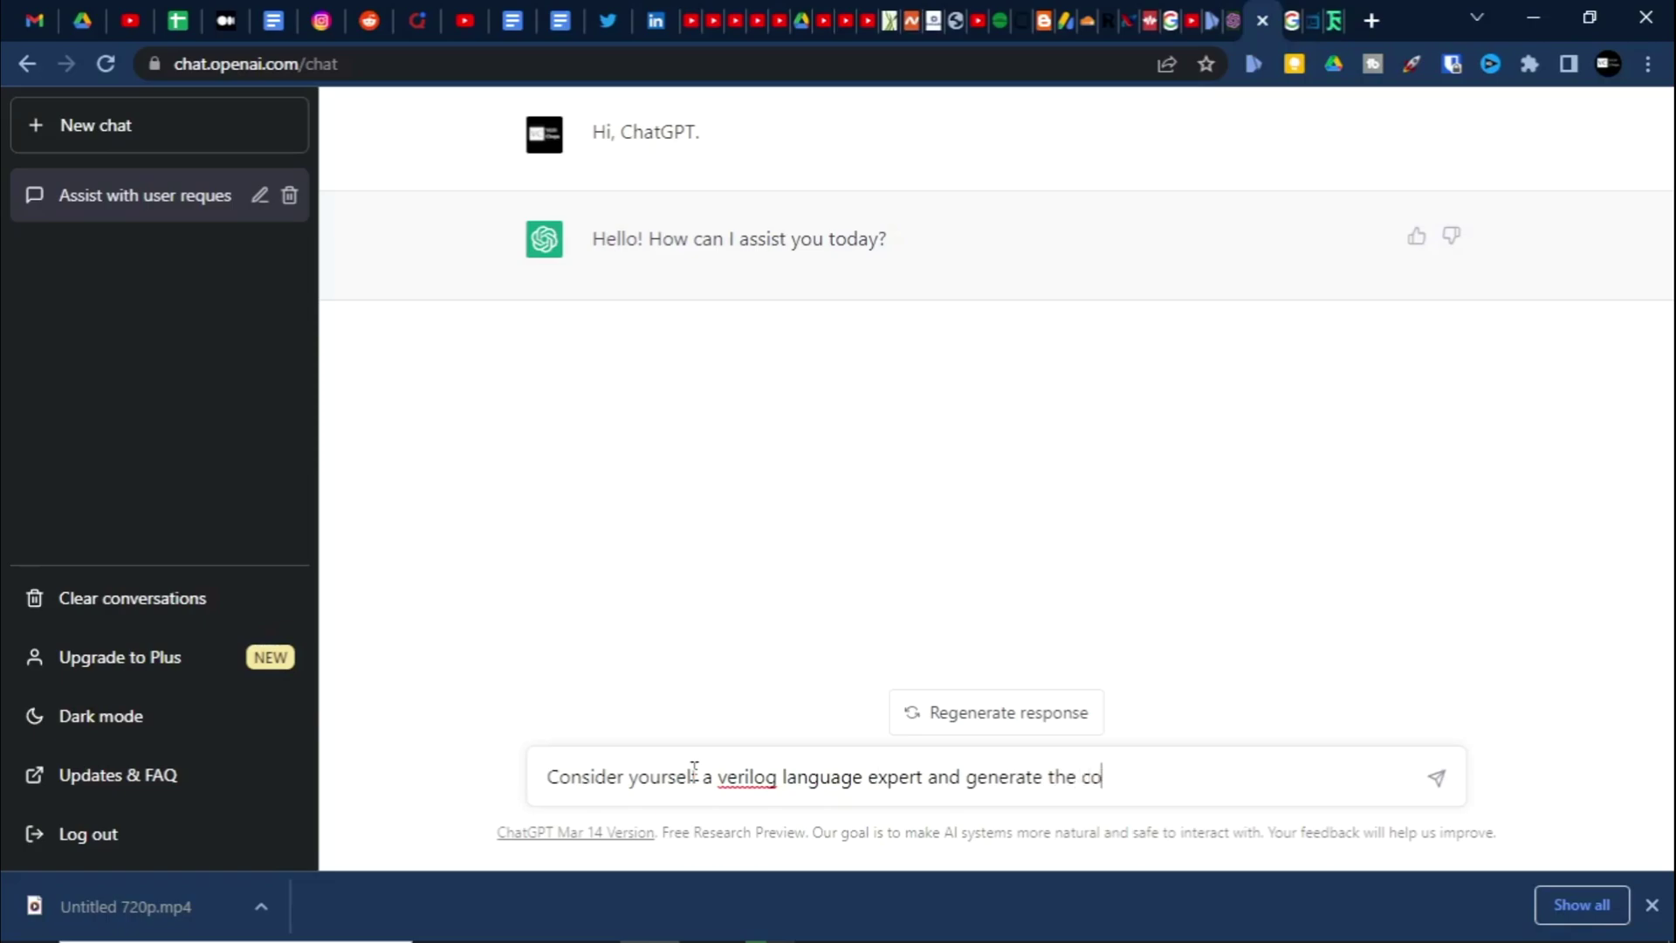
type("de of full adde")
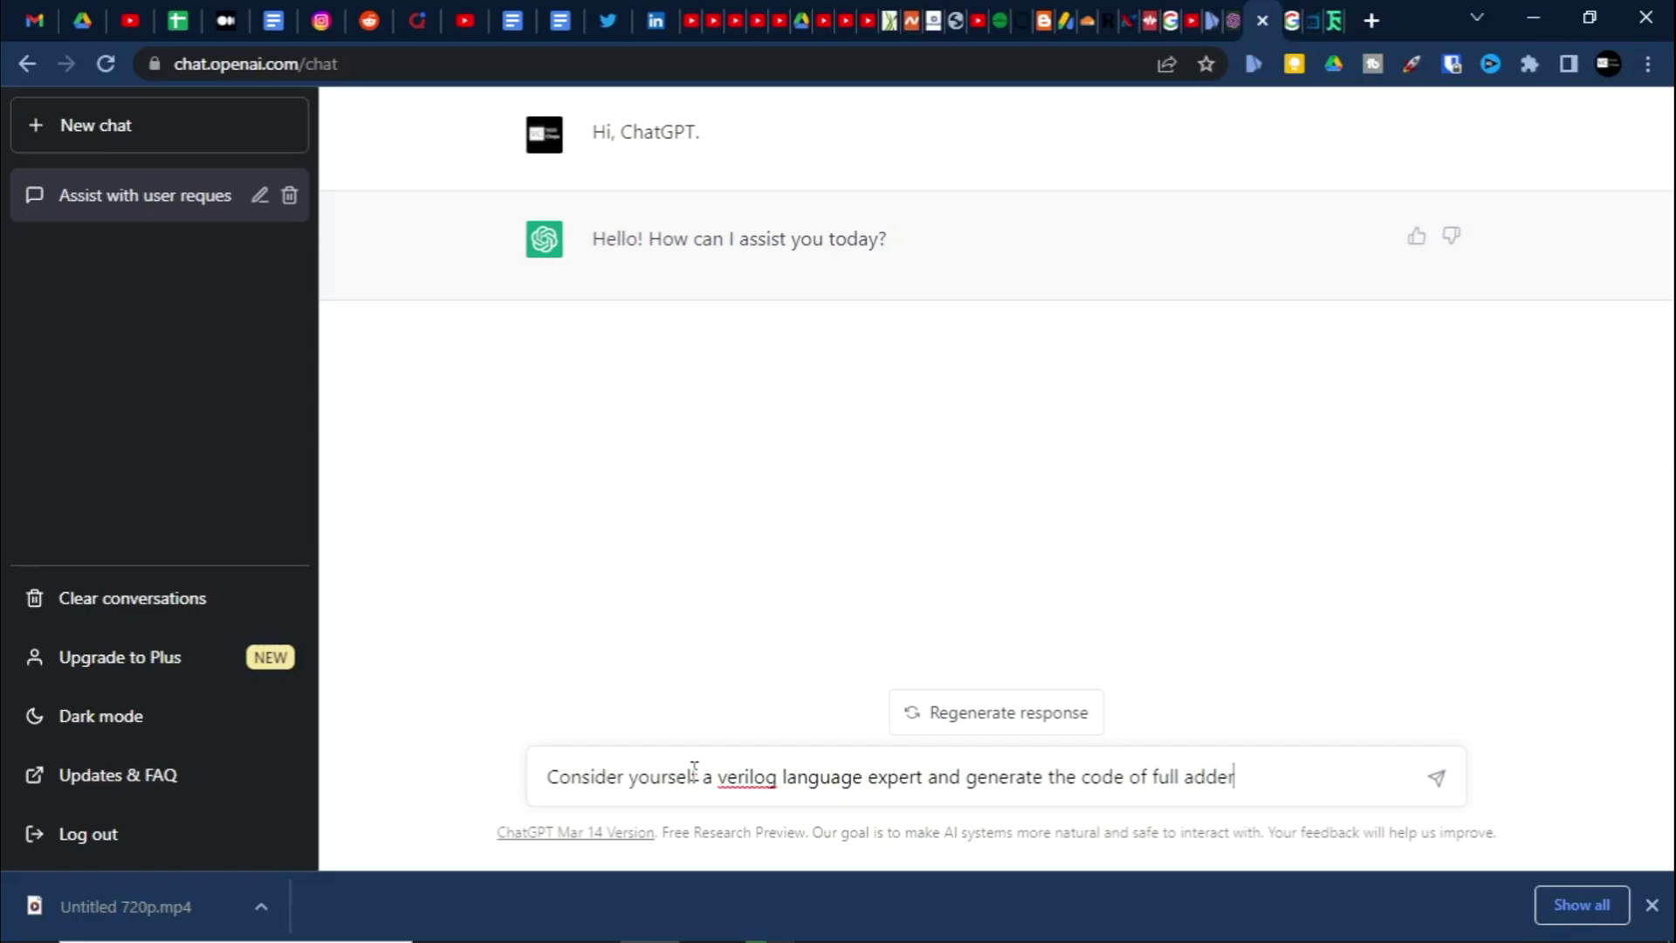
type("r")
key("Return")
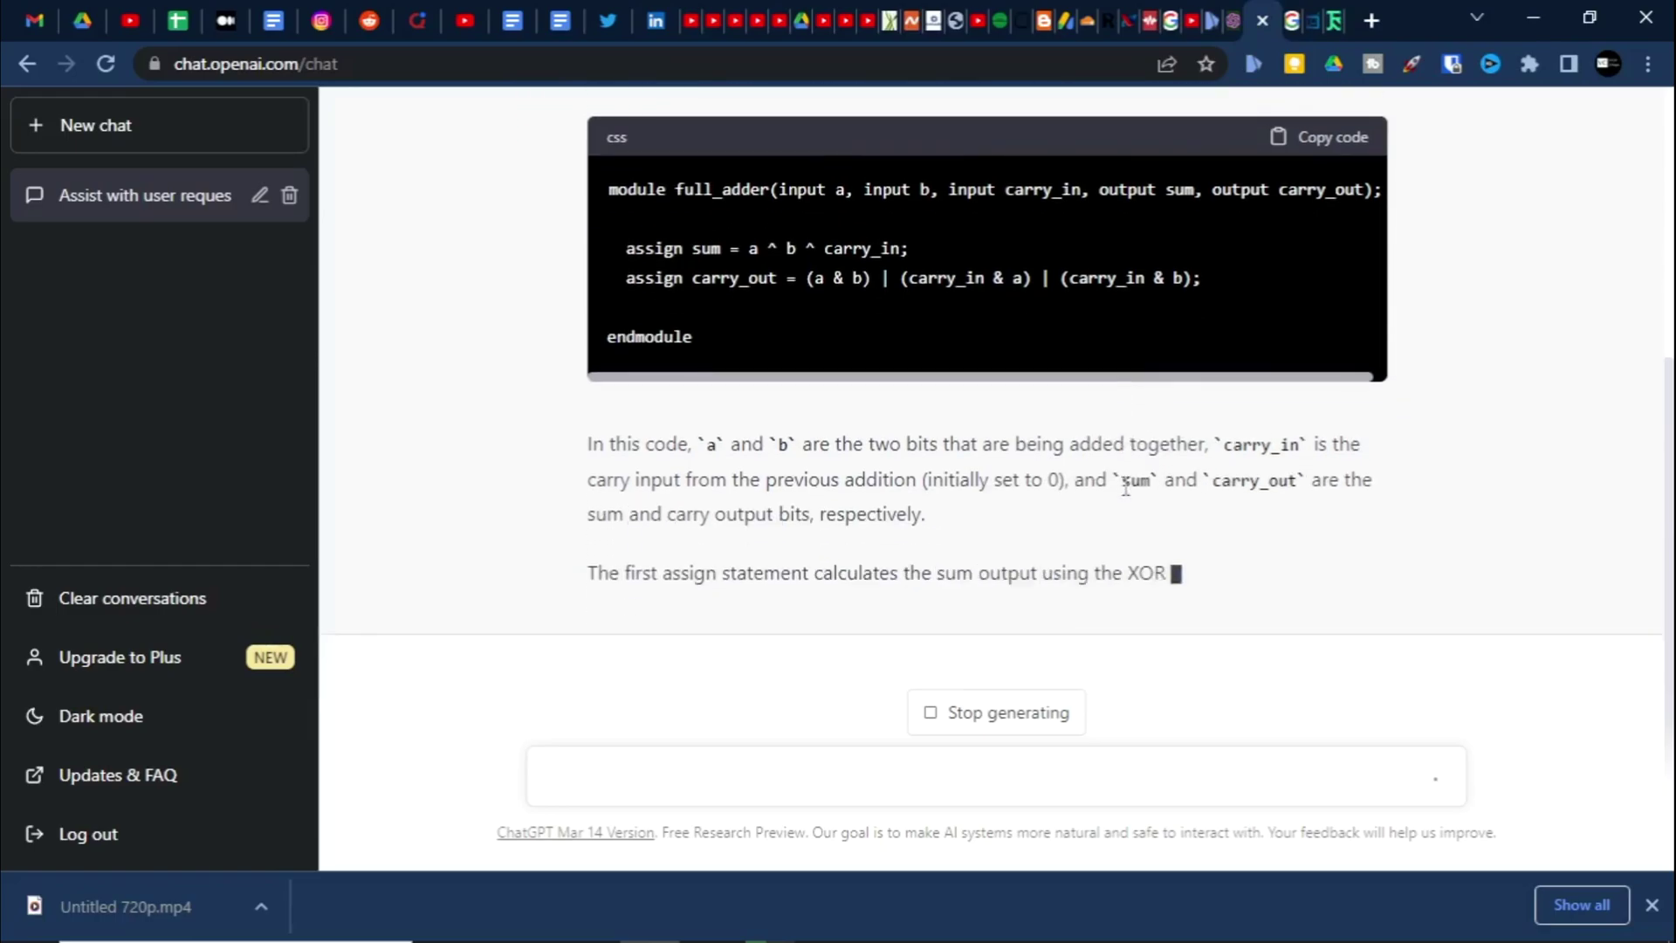
scroll(1099, 479, "up", 2)
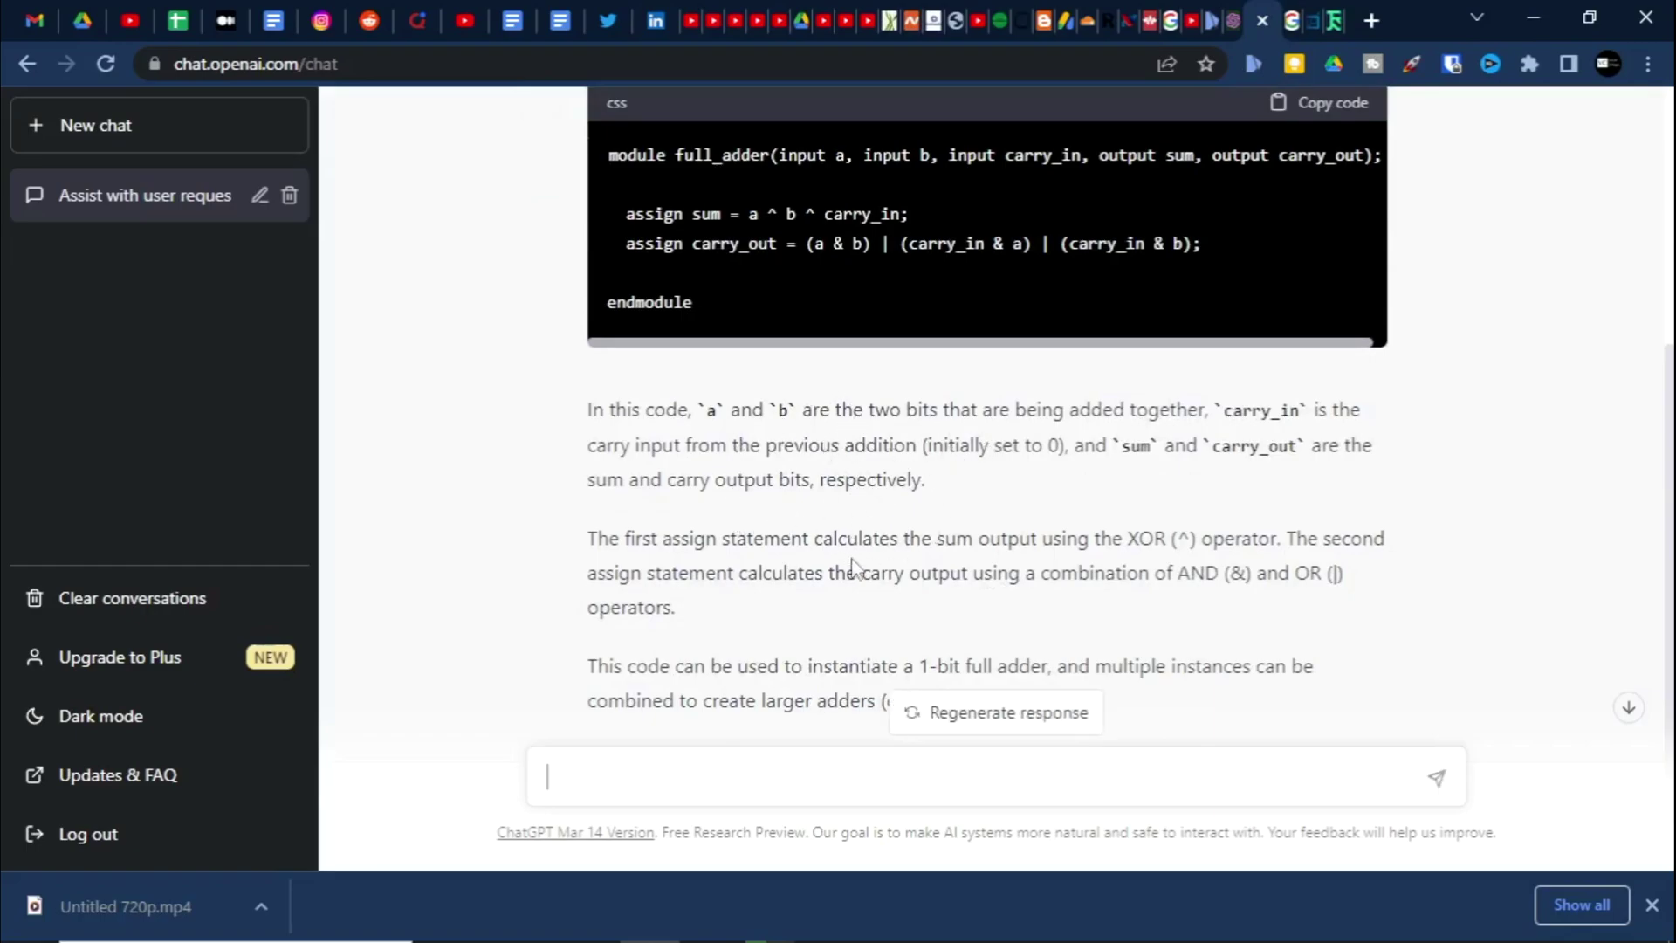
scroll(1119, 576, "up", 1)
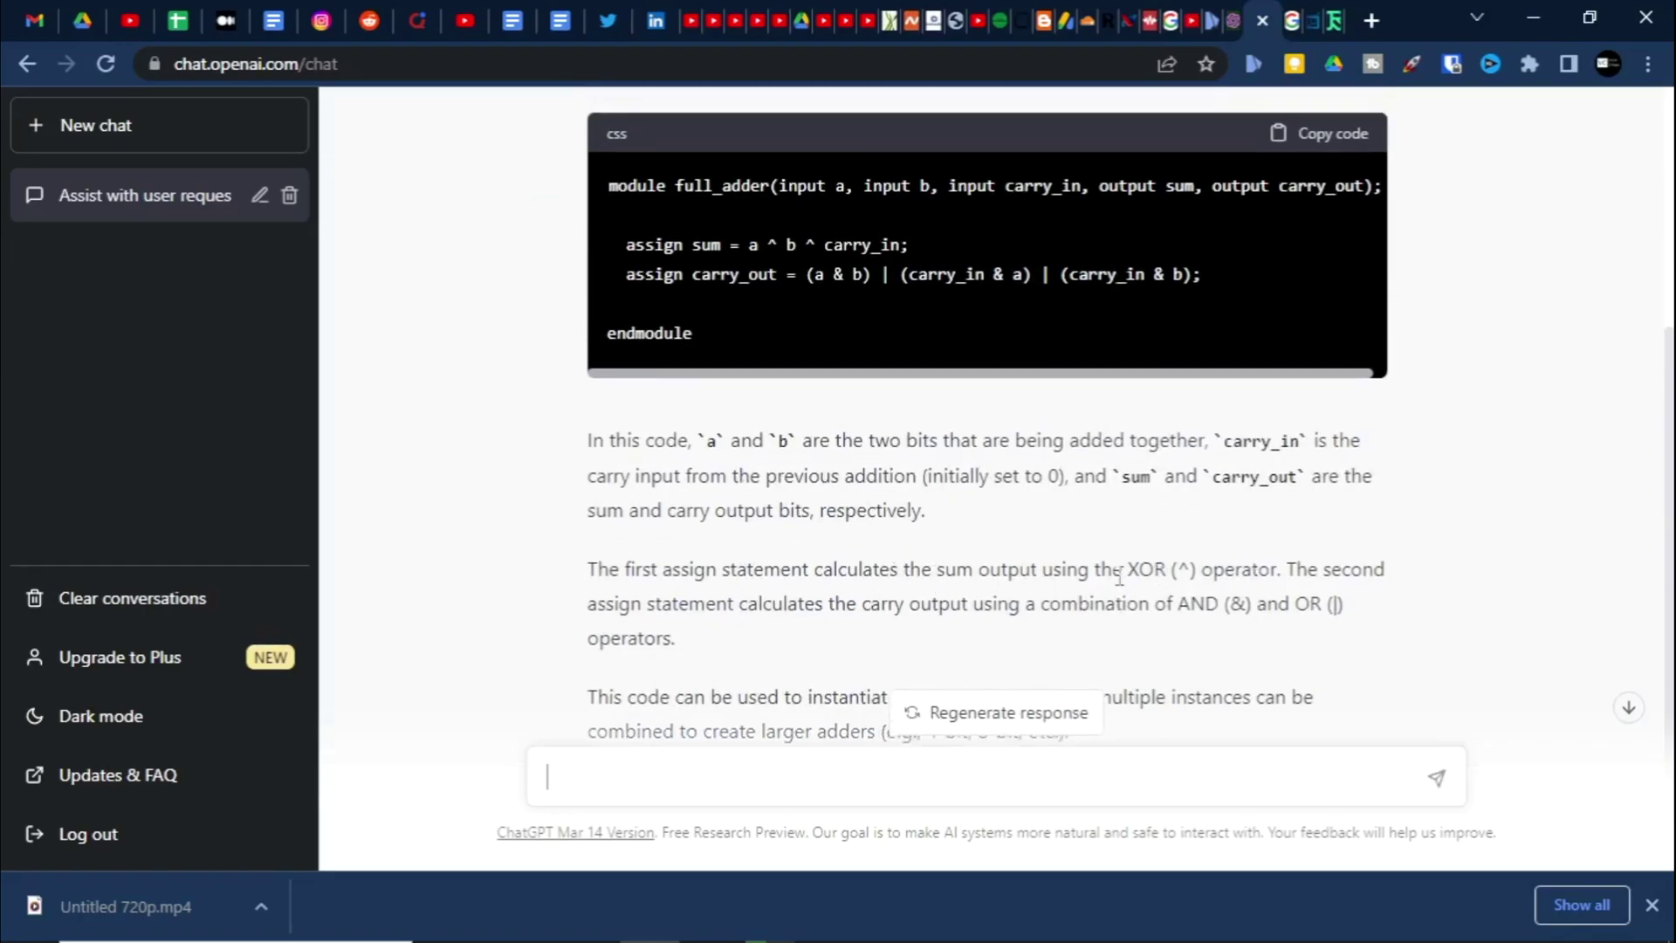
scroll(1119, 576, "up", 3)
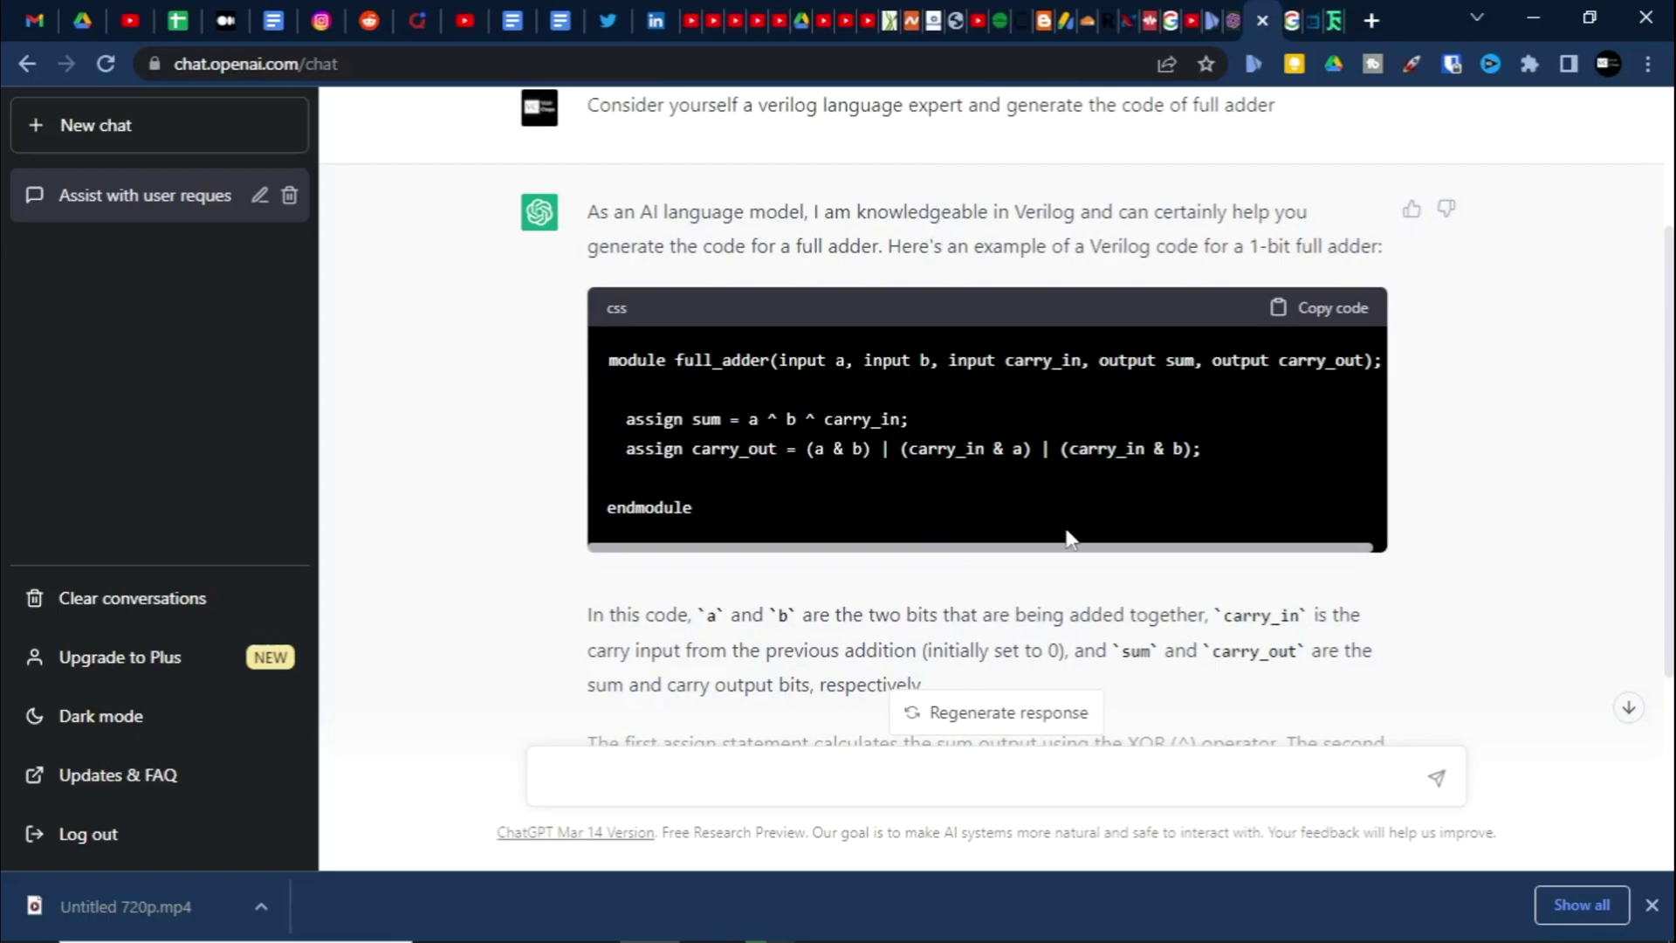
scroll(979, 480, "down", 3)
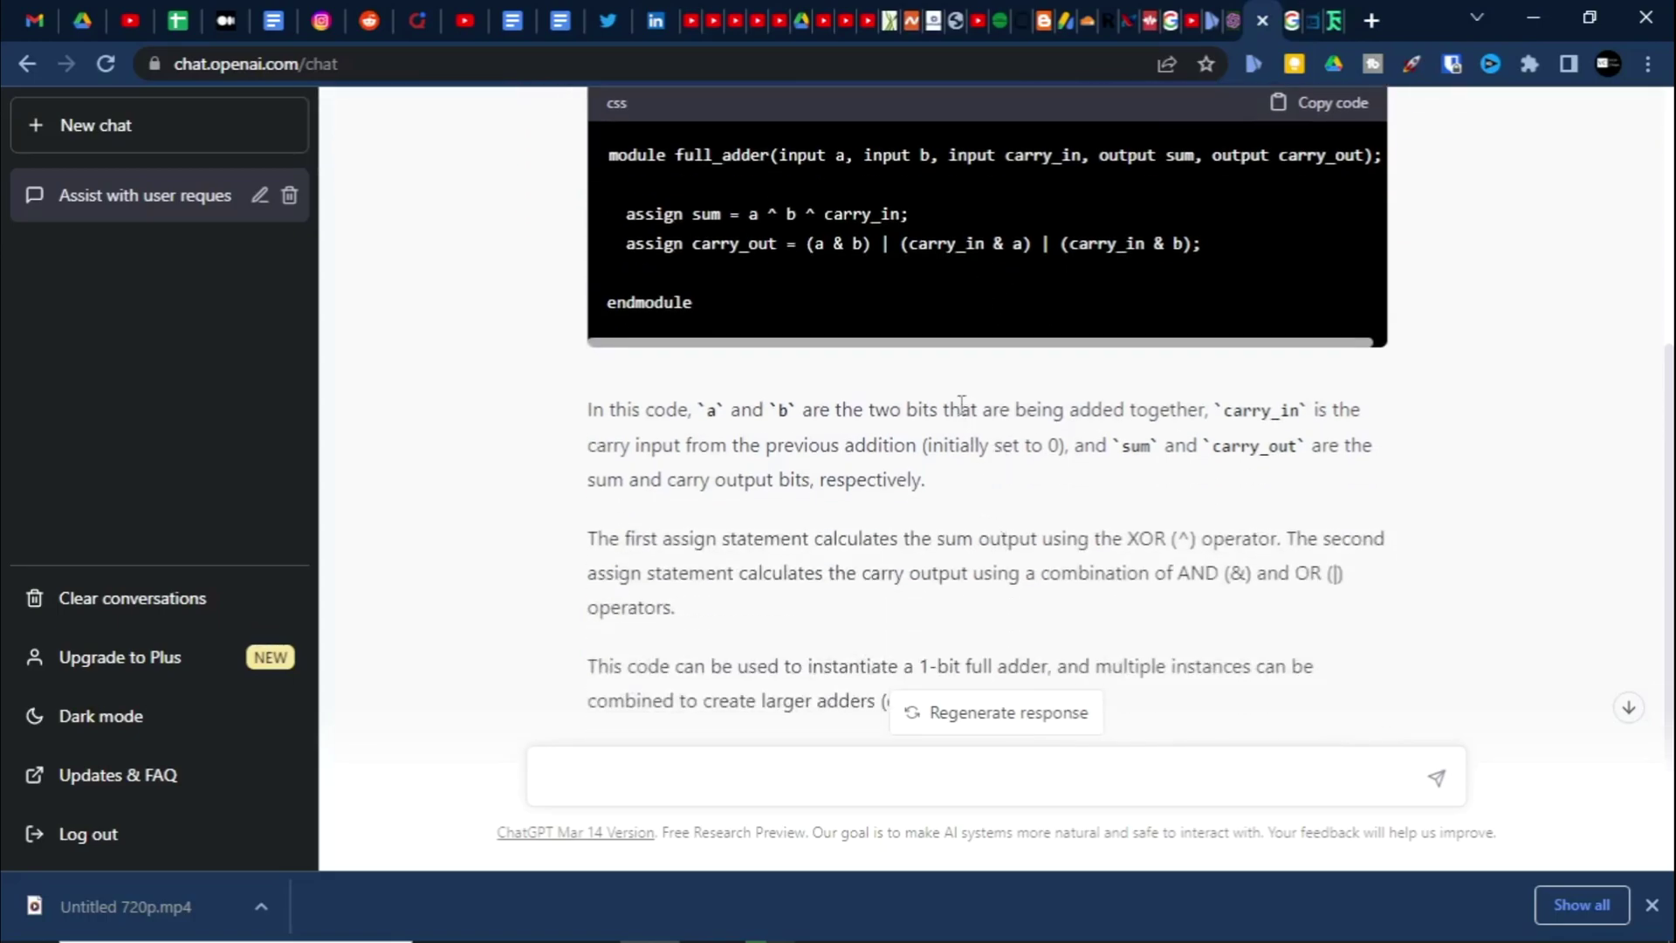
scroll(952, 349, "up", 2)
scroll(939, 349, "up", 1)
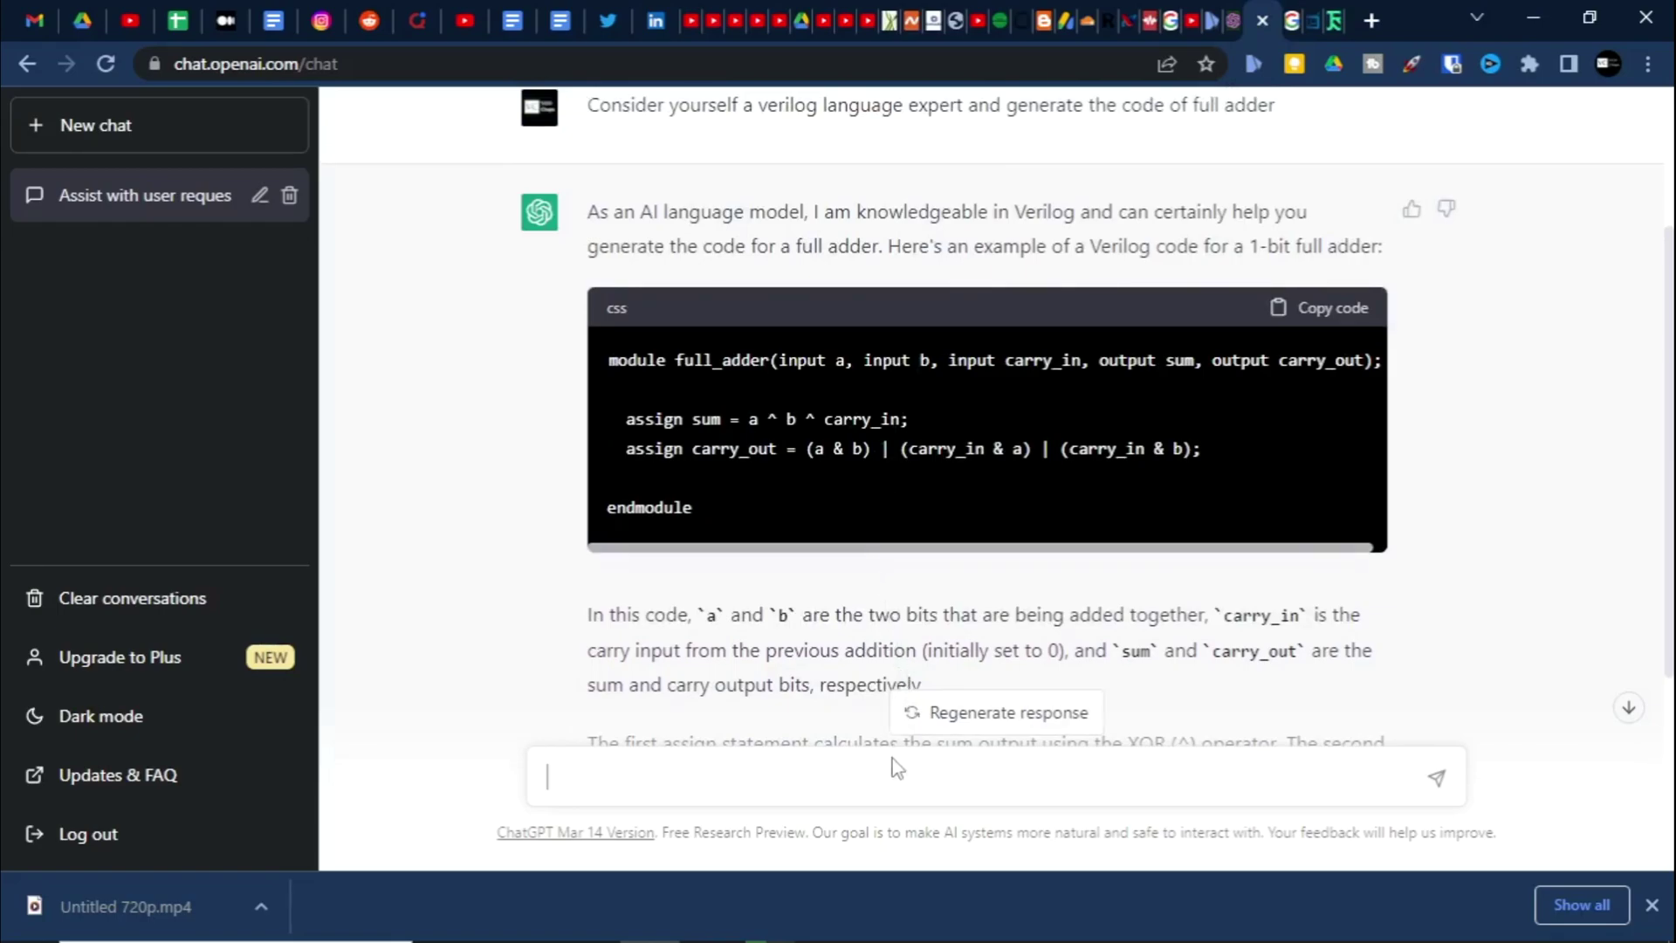
scroll(897, 760, "down", 3)
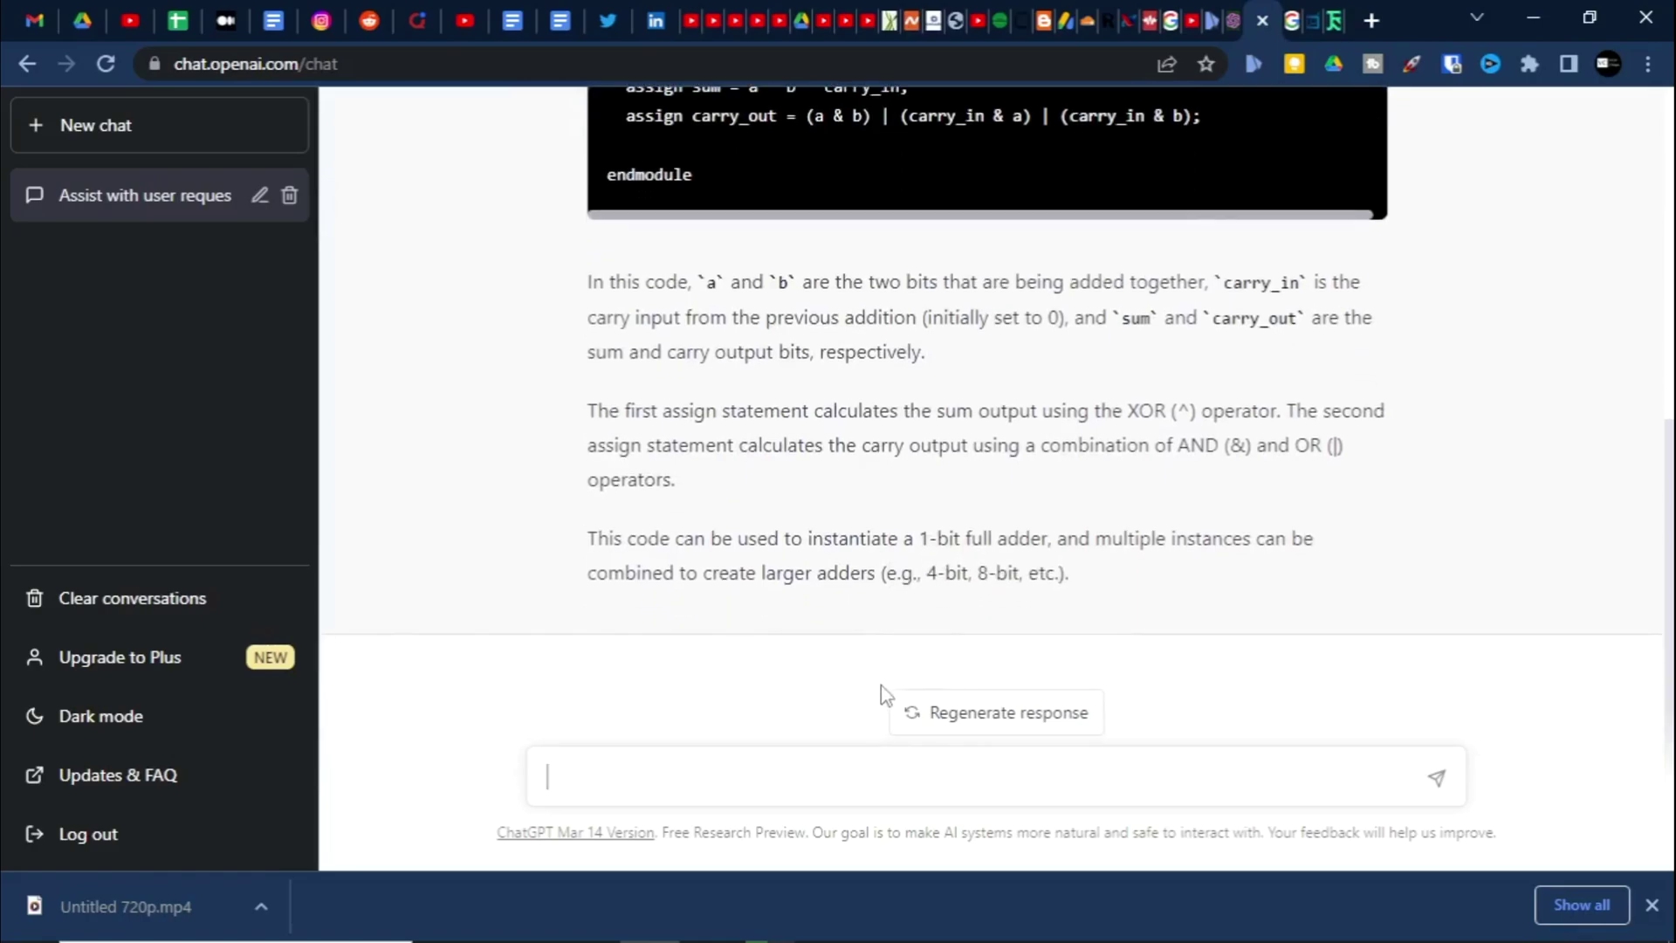
Step: Request explanatory comments in the code and review the commented full_adder module
type("Also add comments")
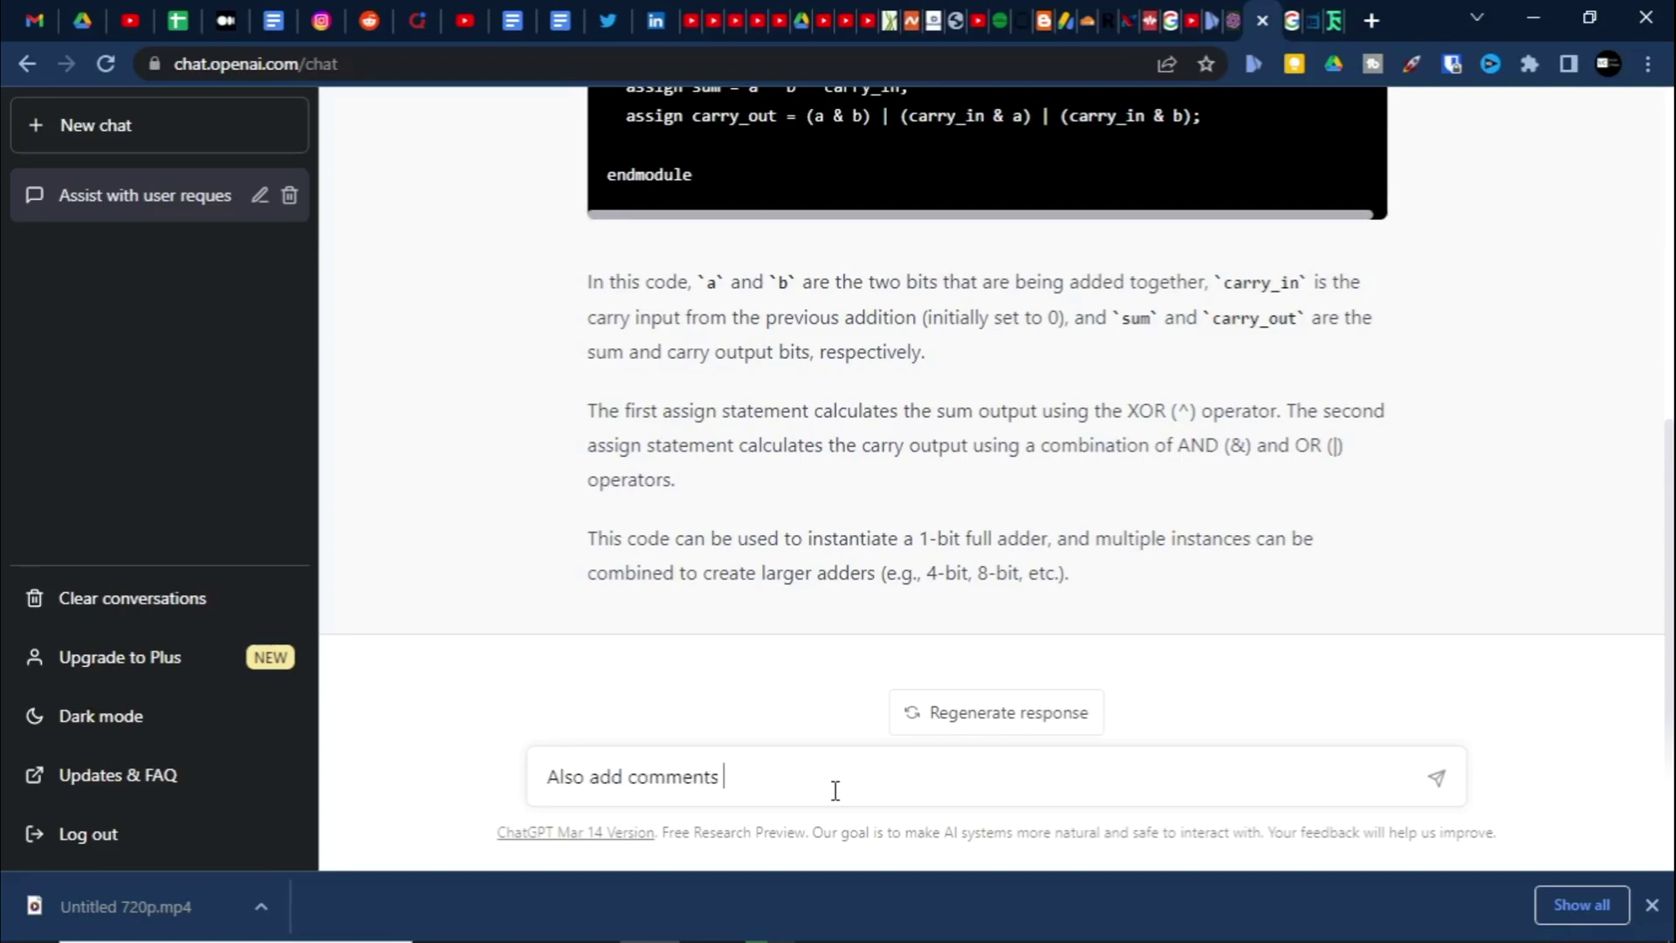
type(" in the code to explain it")
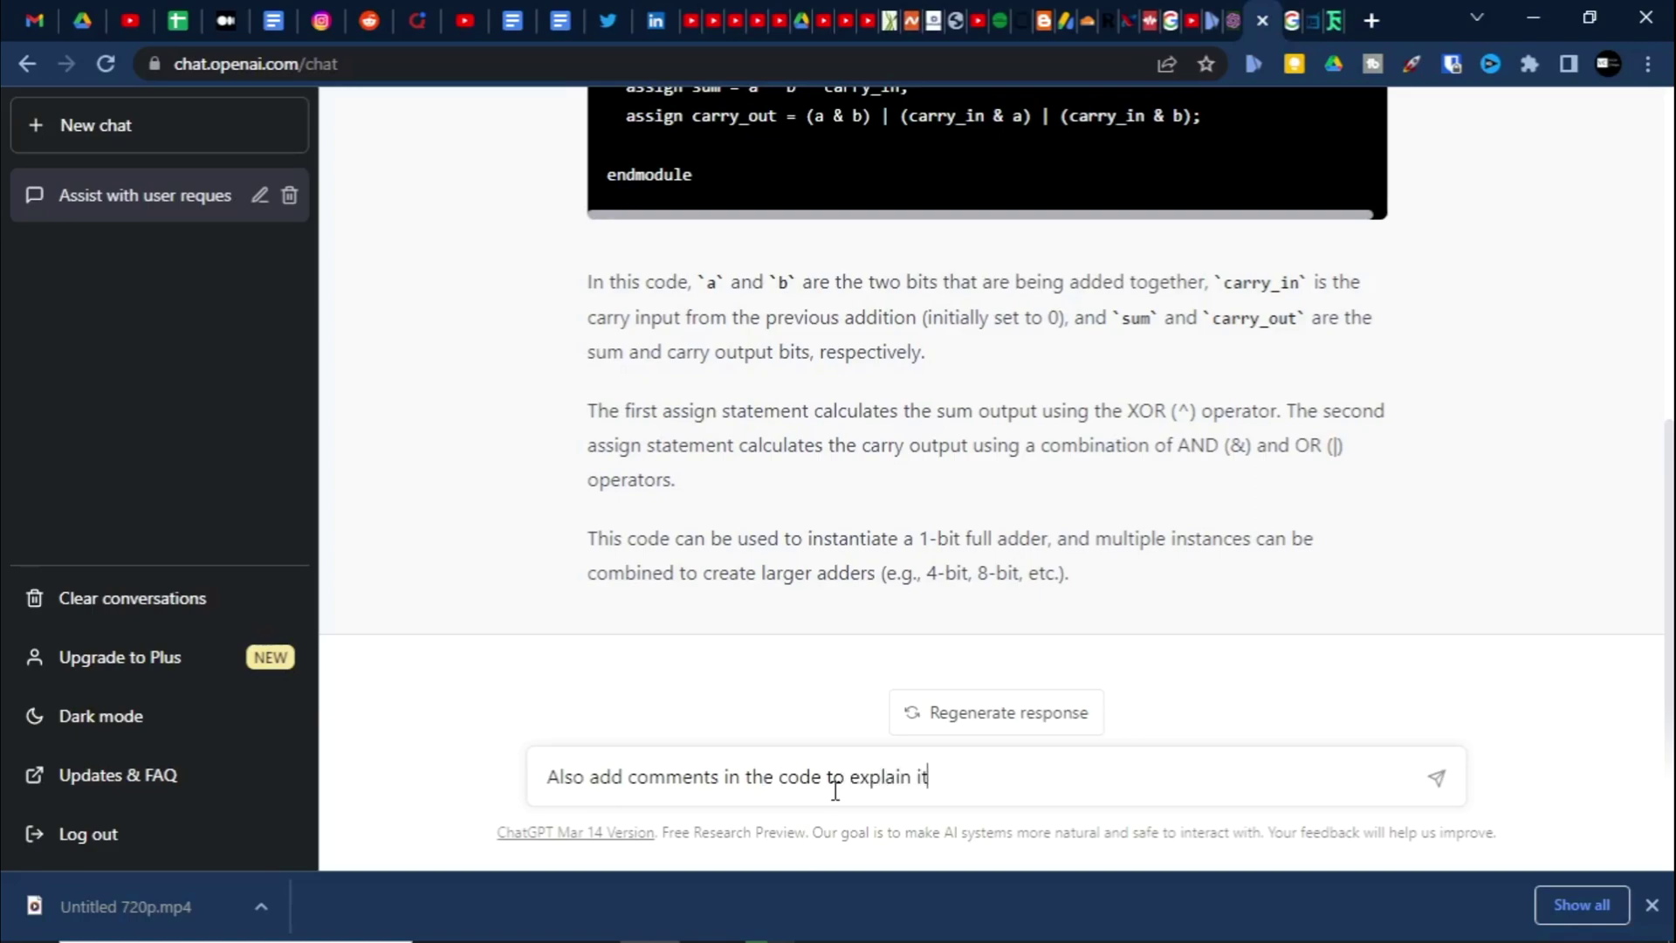
key("Return")
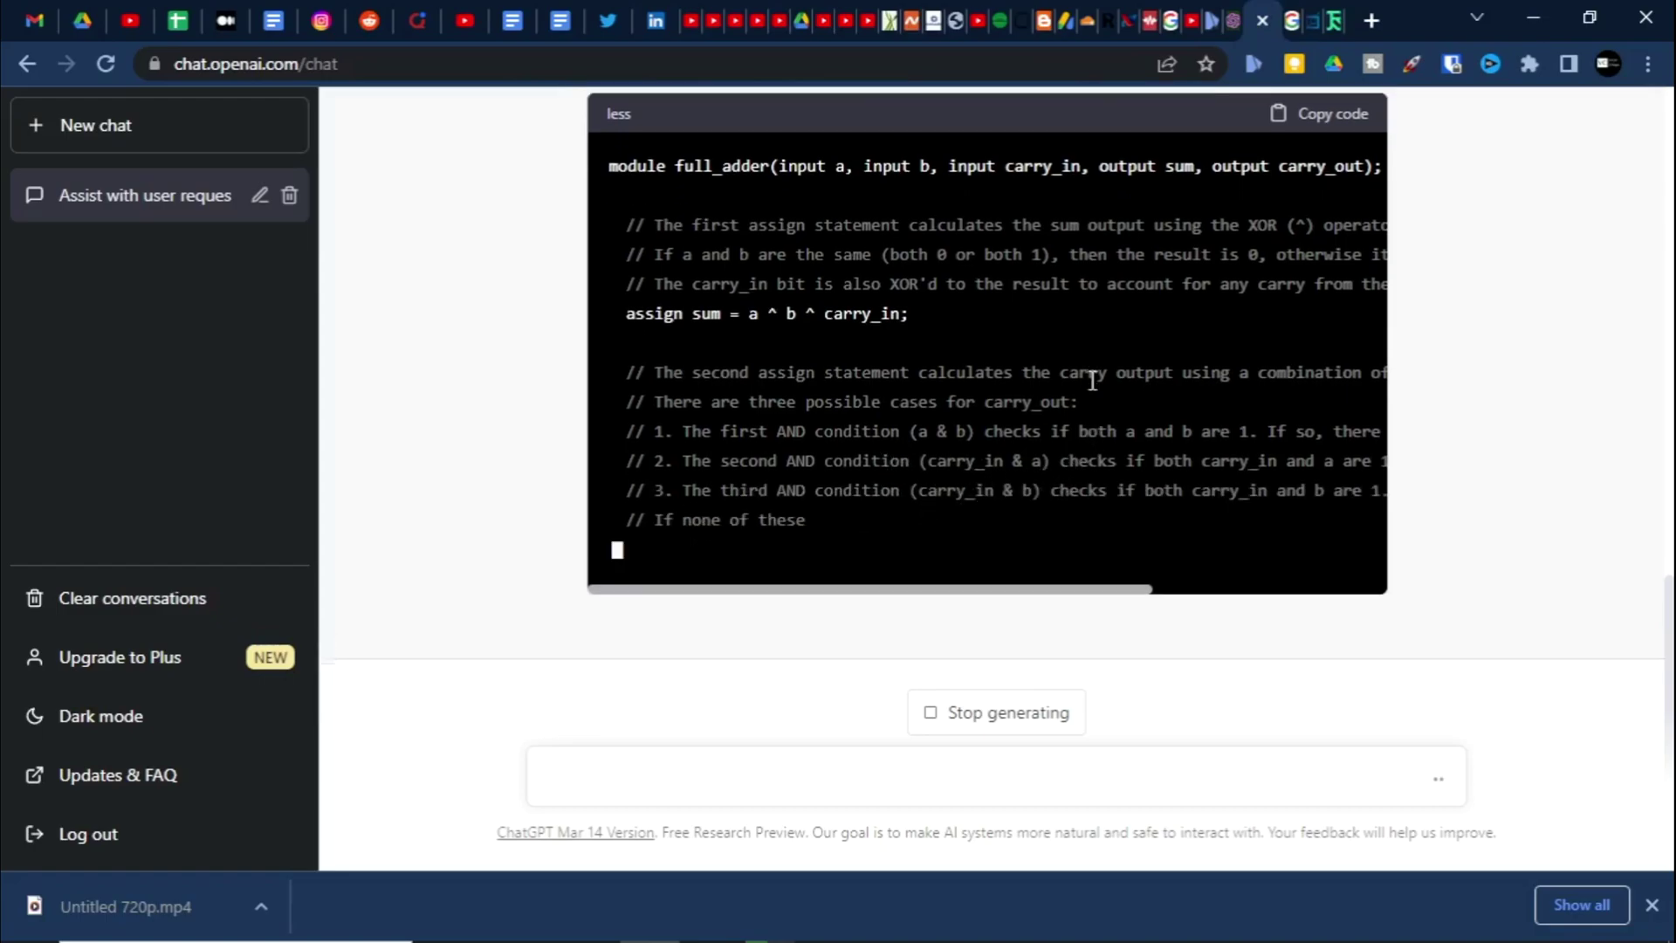
scroll(1119, 432, "up", 2)
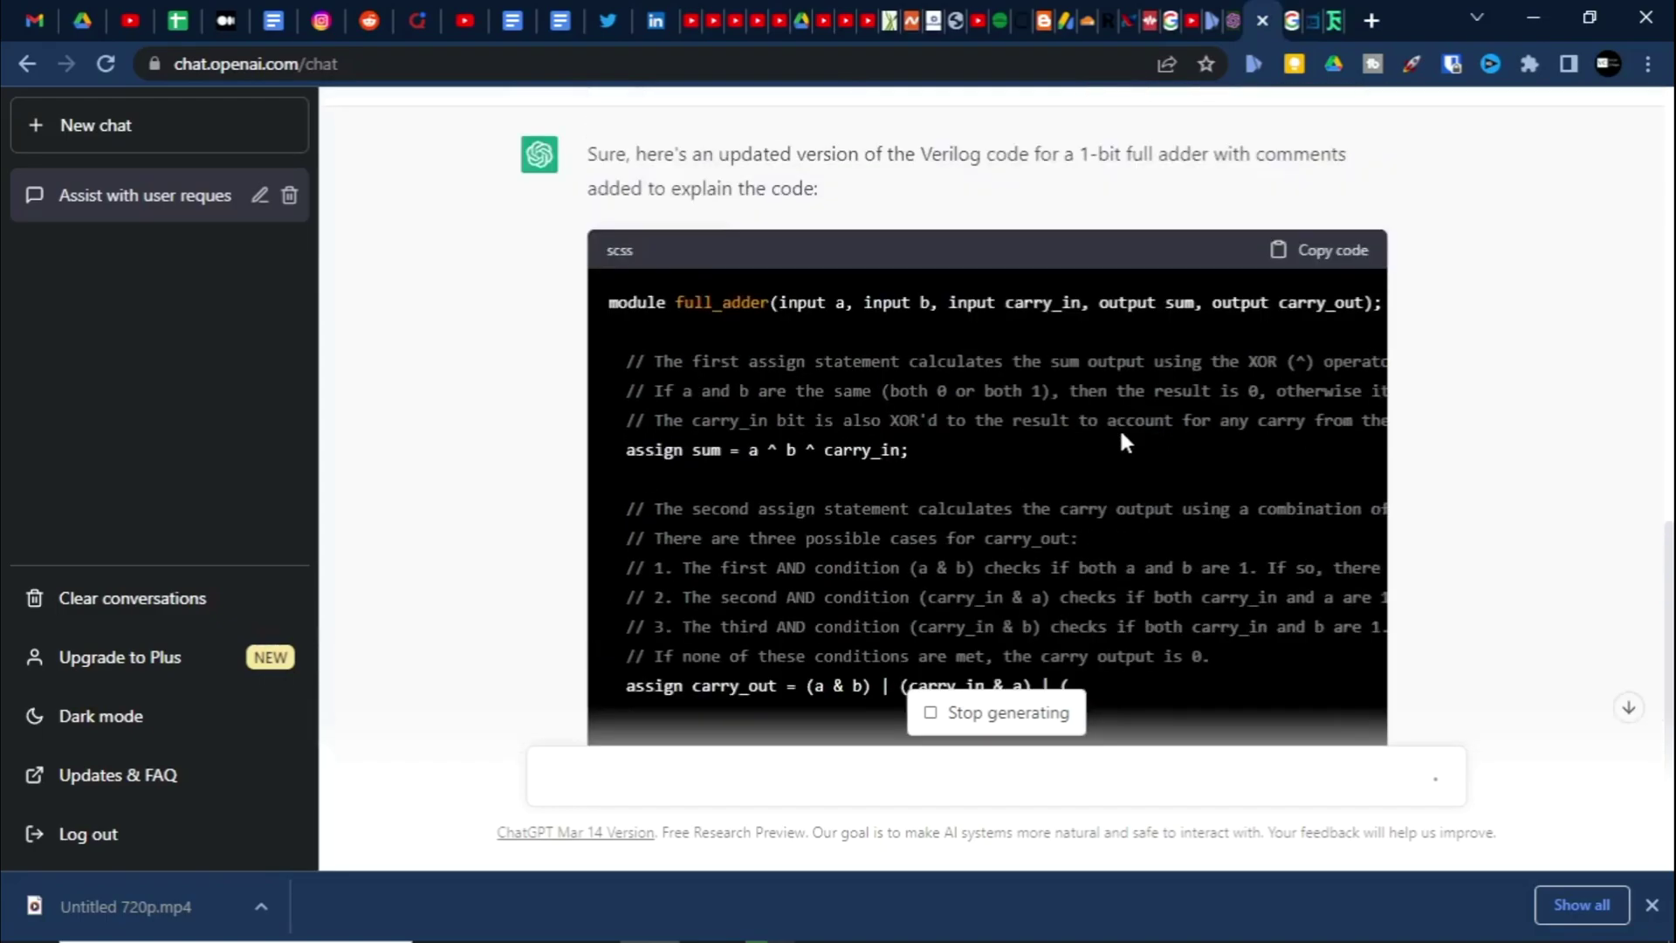
scroll(1125, 628, "down", 2)
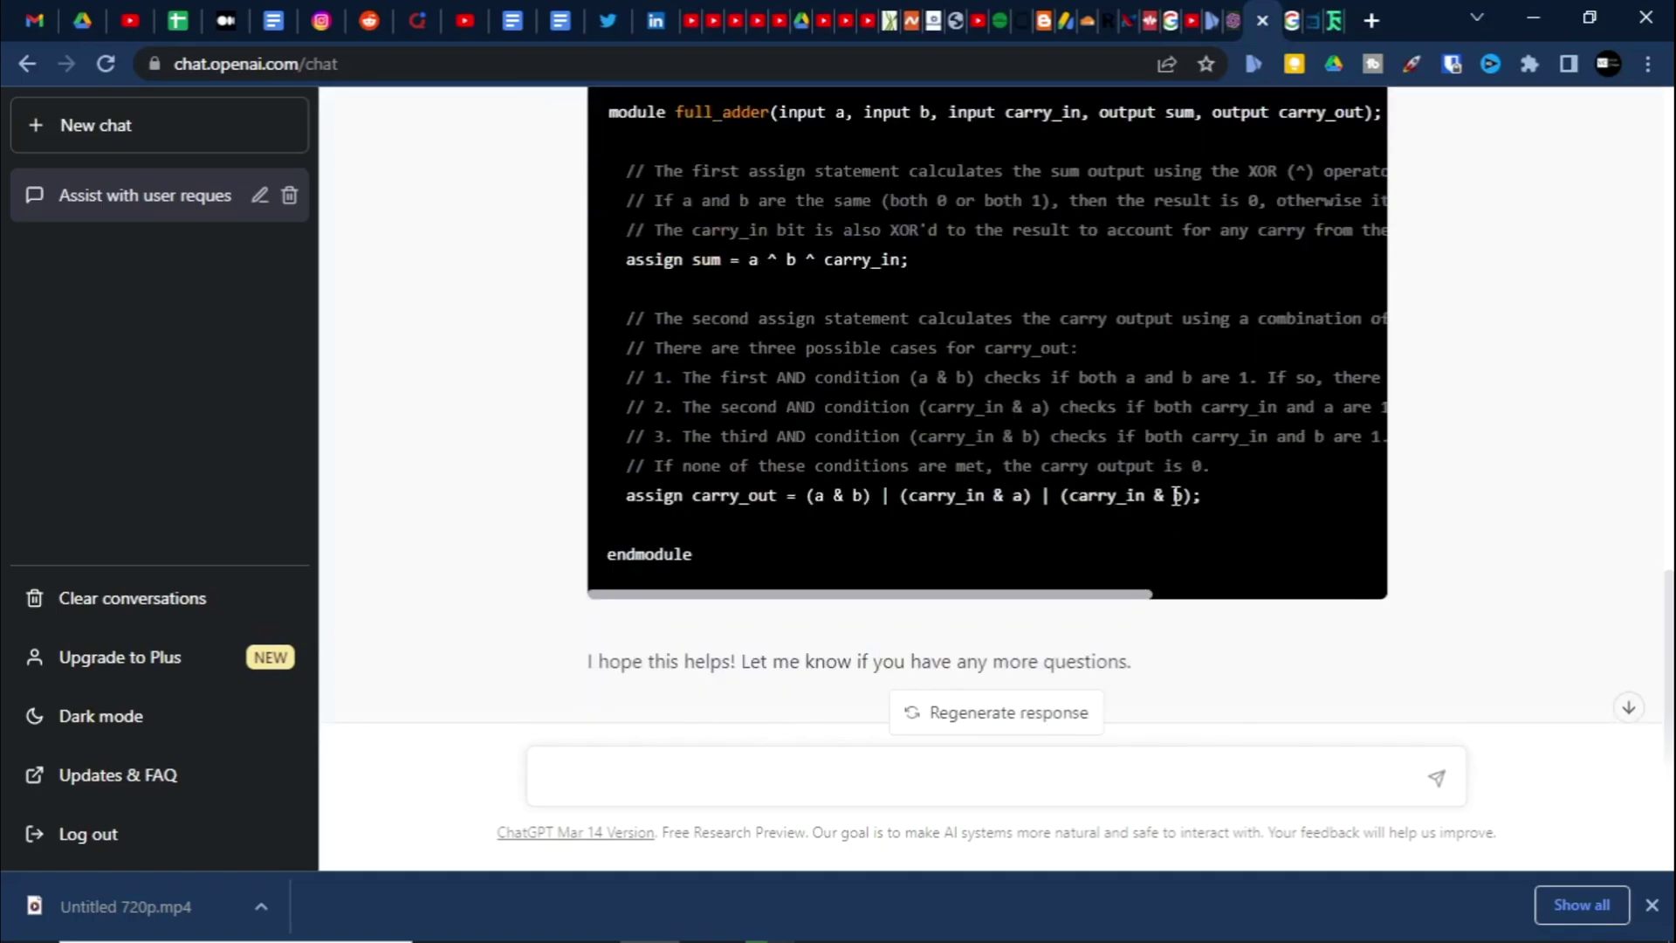
scroll(1071, 428, "up", 2)
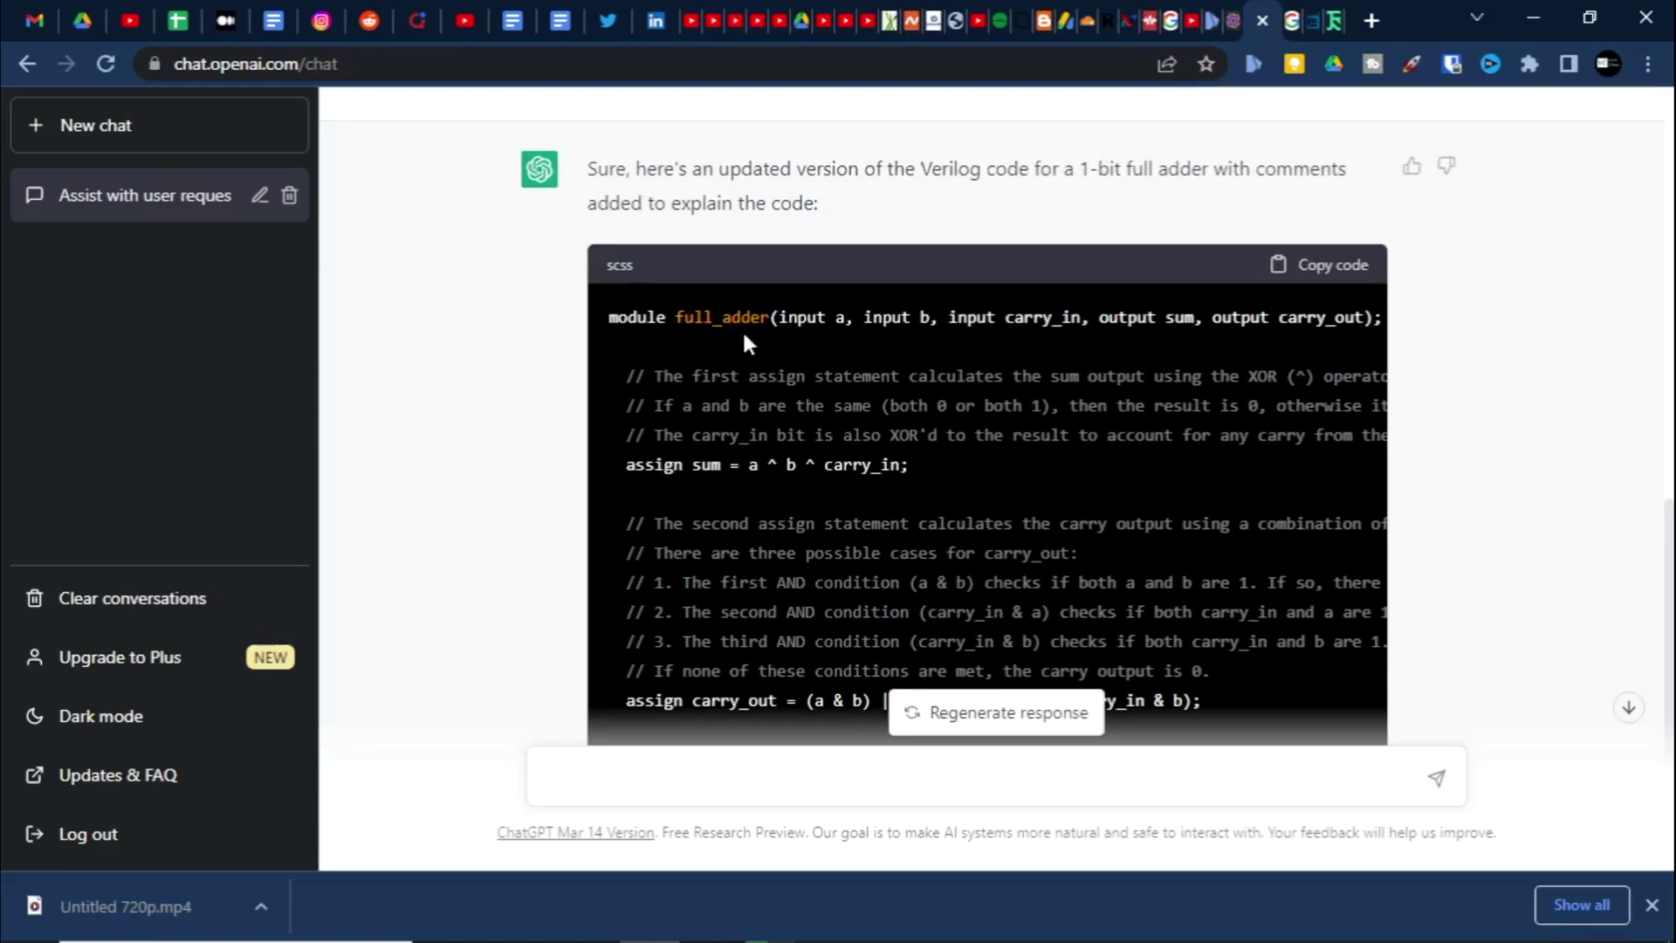
scroll(889, 446, "down", 3)
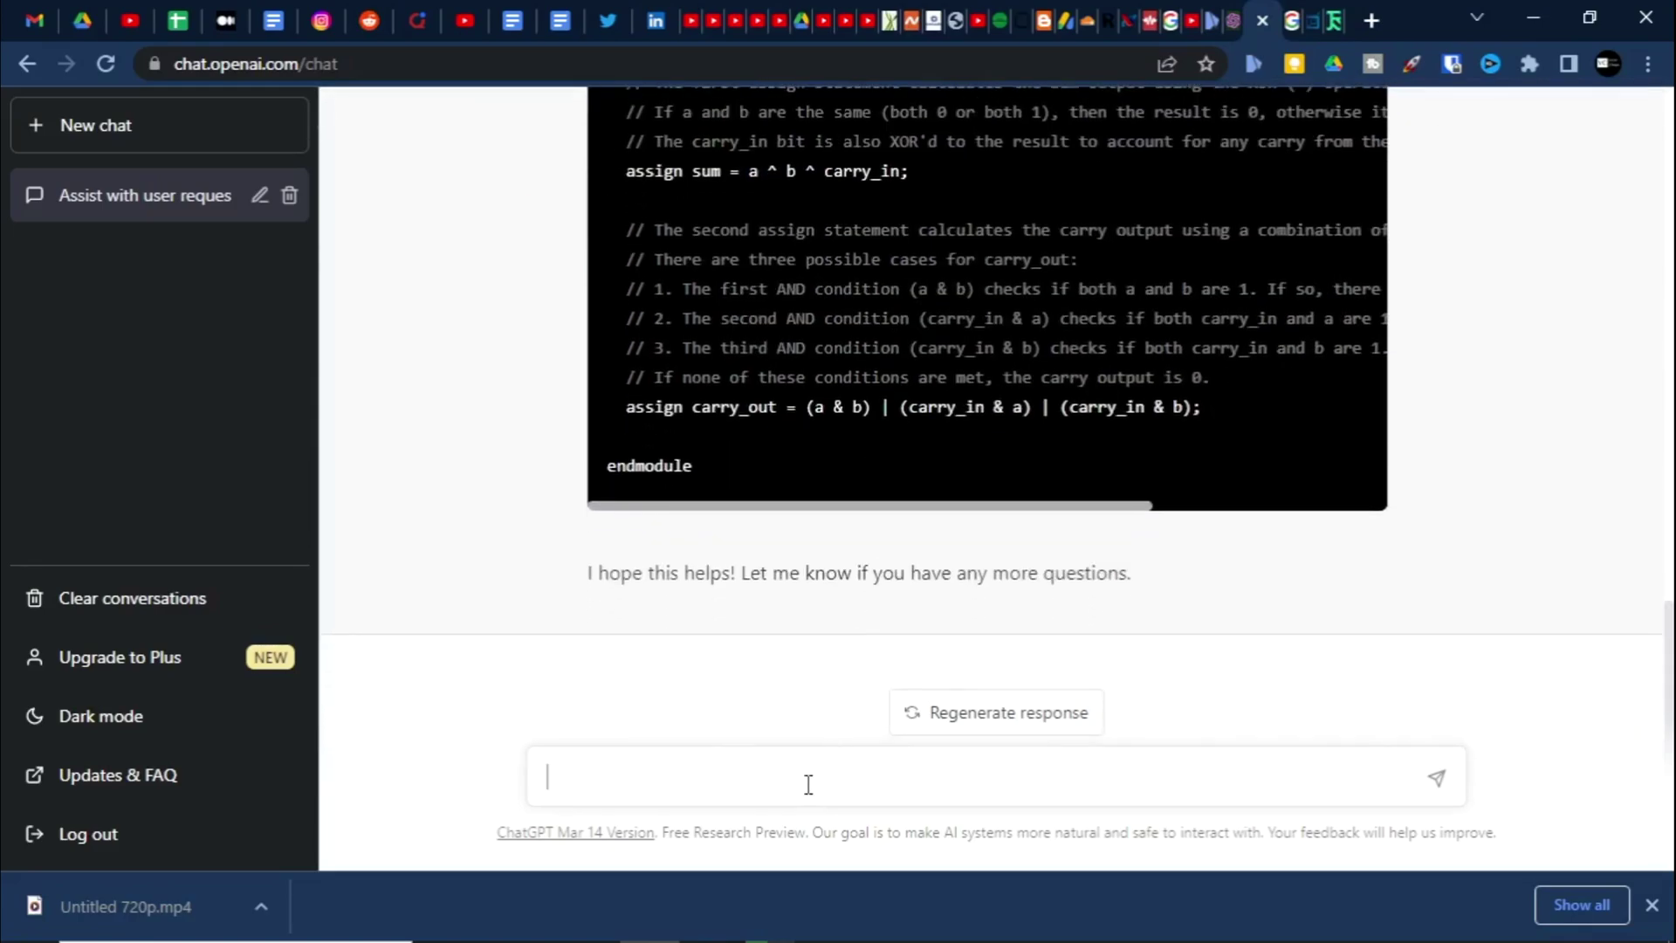
Step: Say there are too many comments, ask for simpler code with simple comments, and review it
type("There are ttoo")
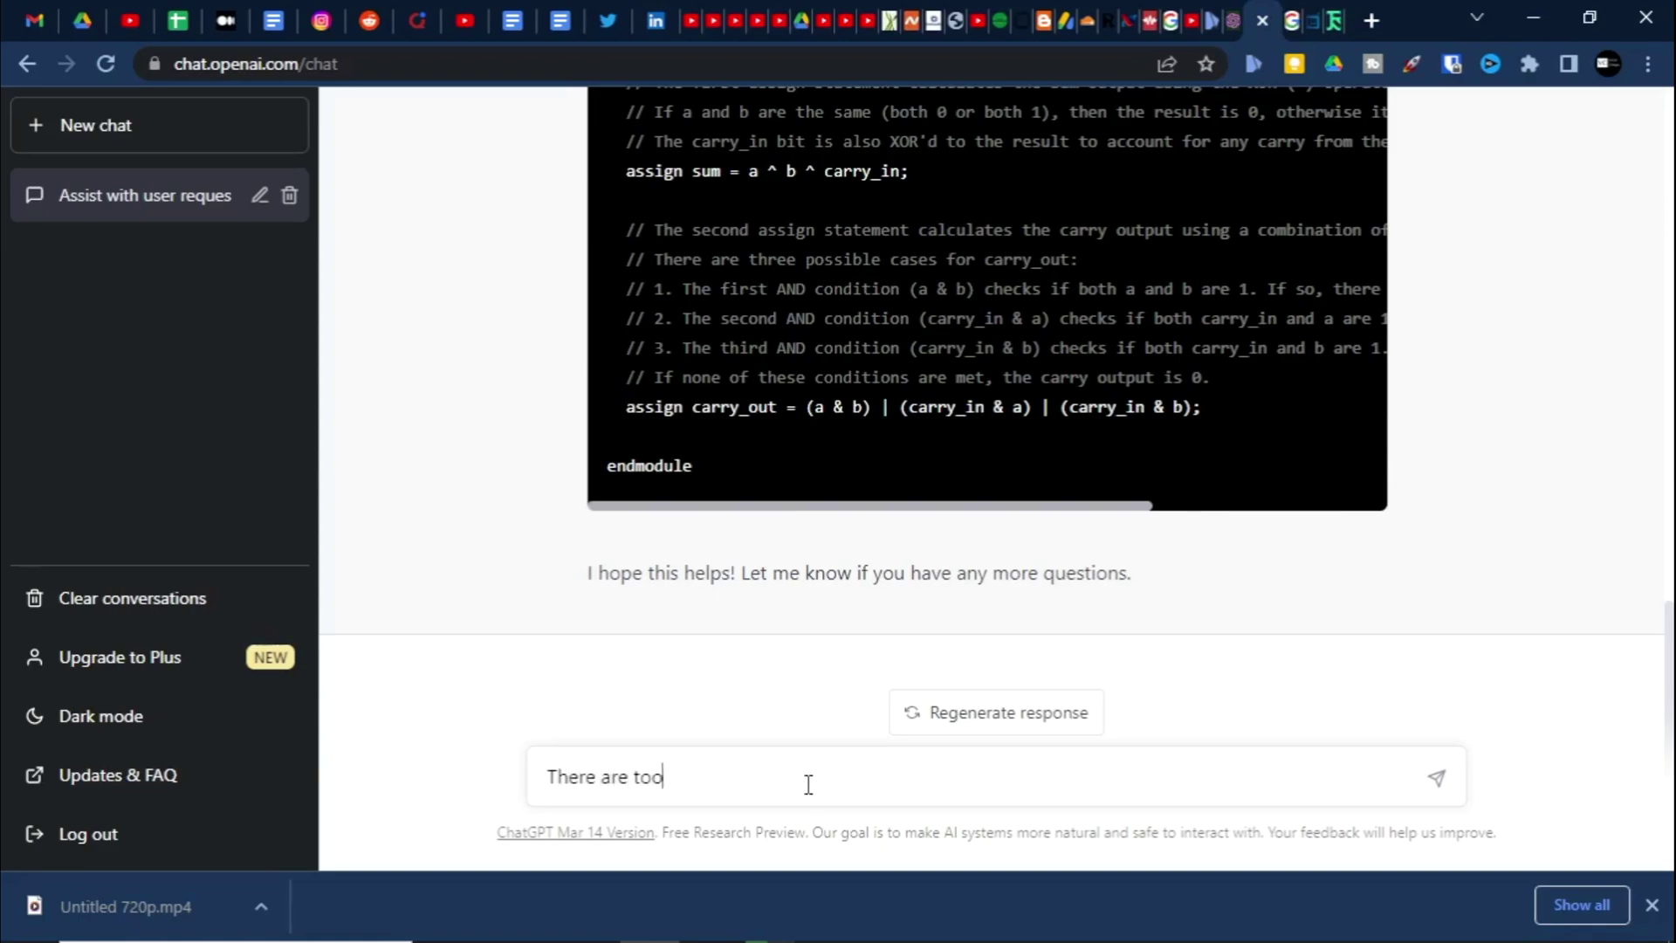
type(" many comments. Can you make the code ")
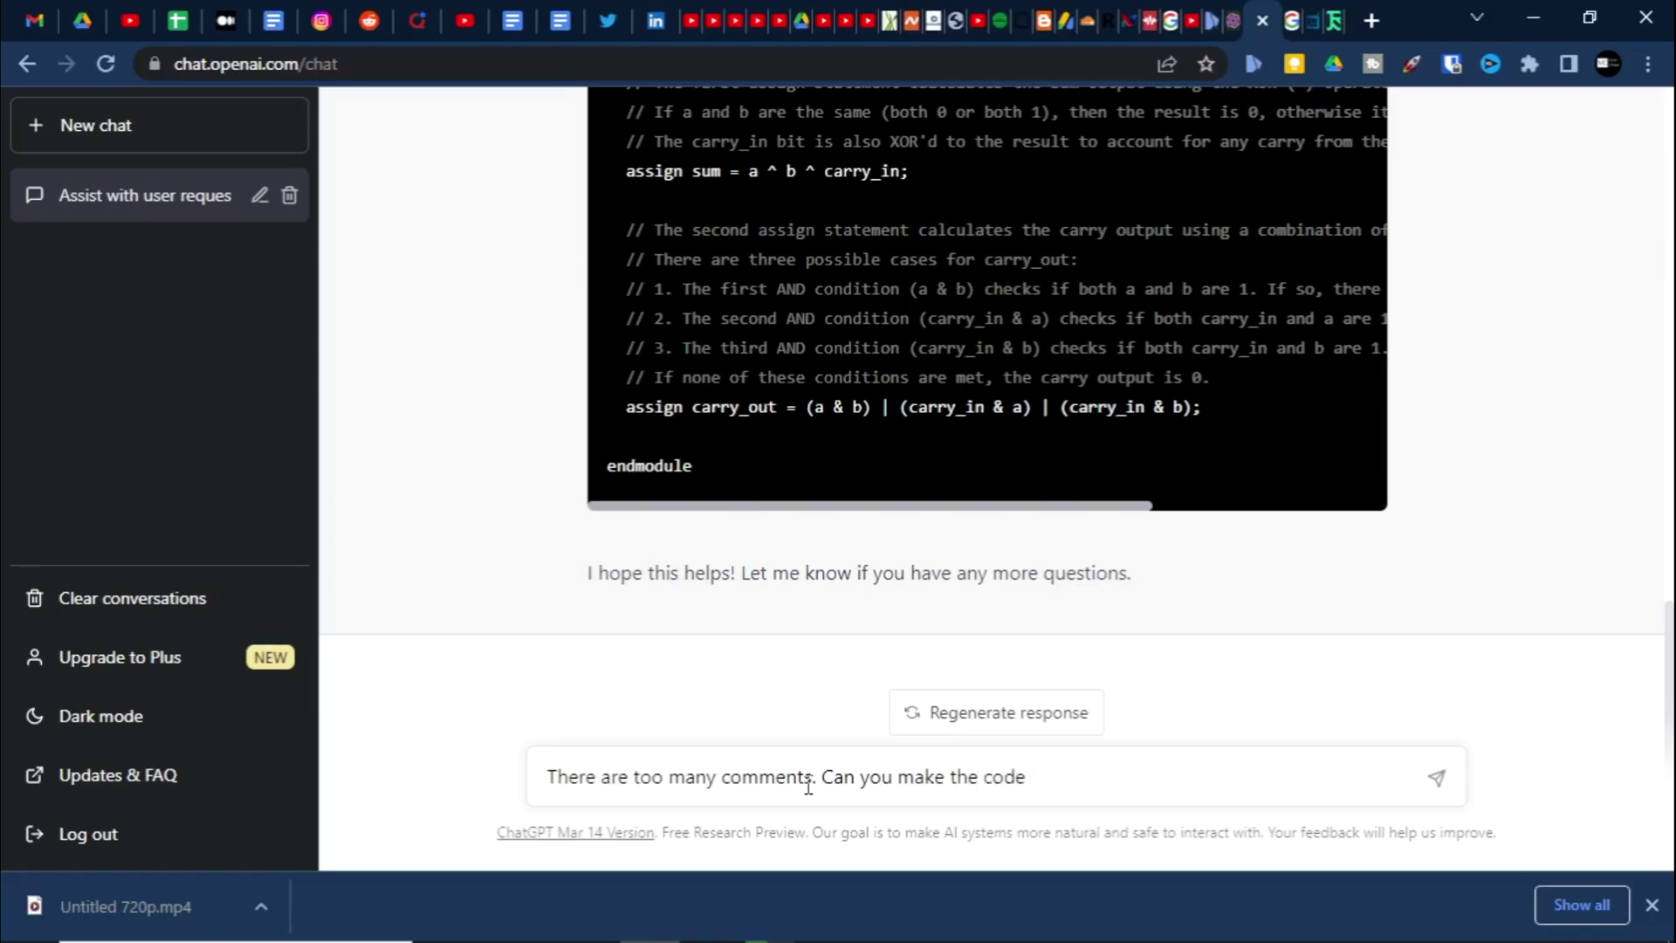
type("structure simple ? with simple comments?")
key("Return")
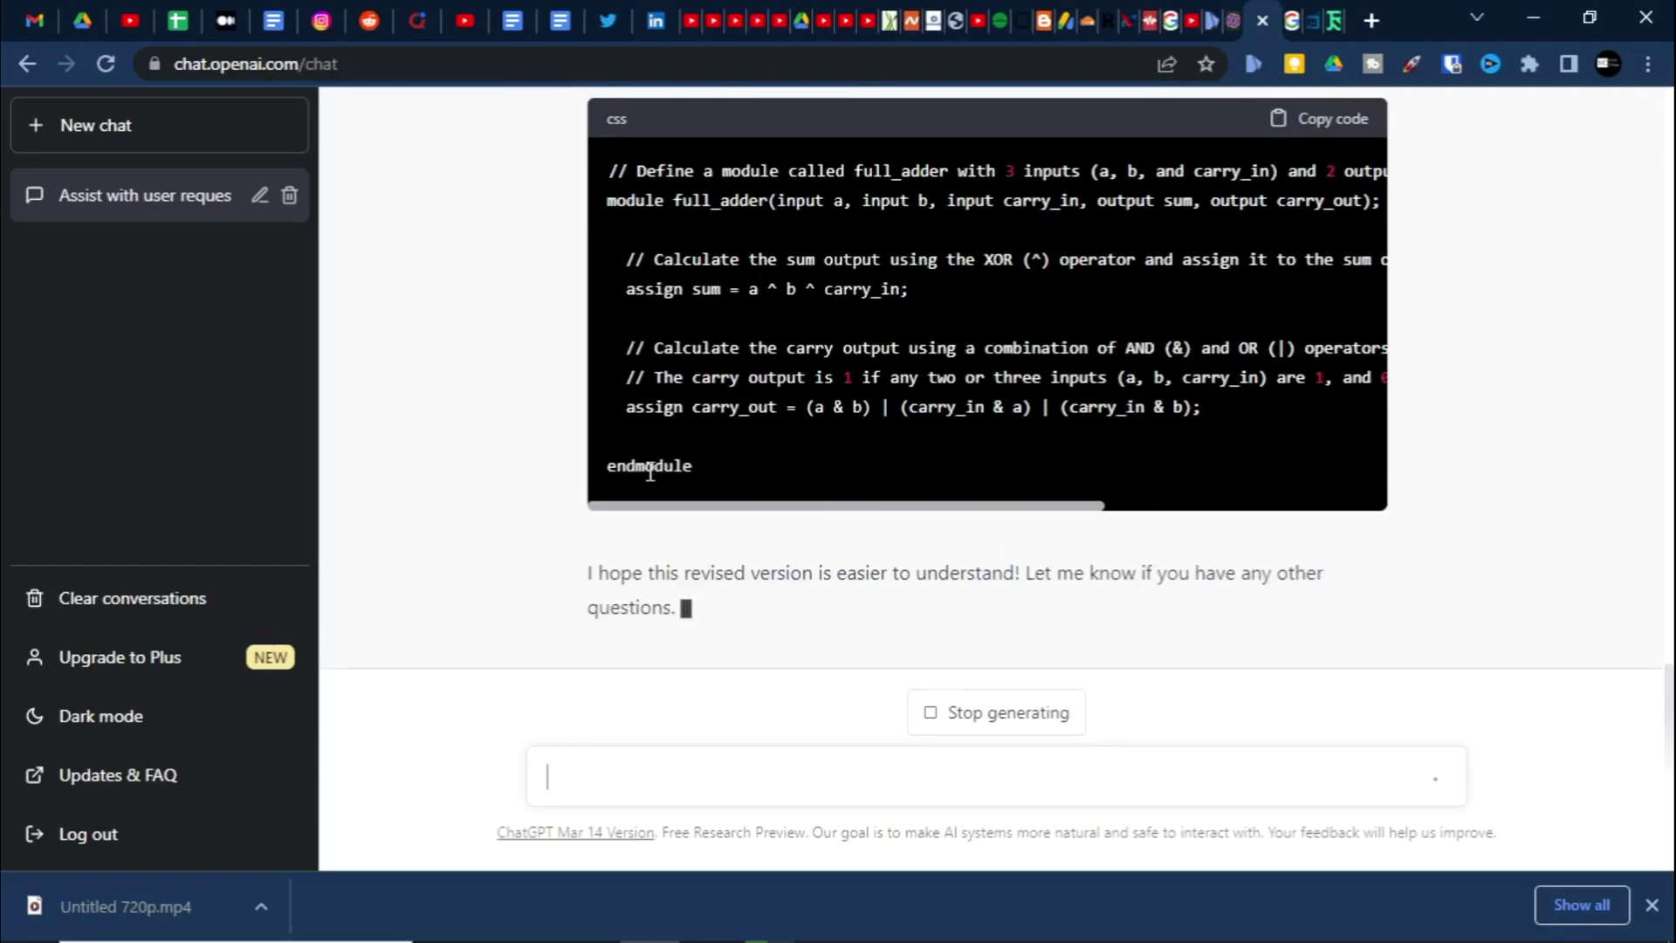
scroll(1118, 490, "up", 2)
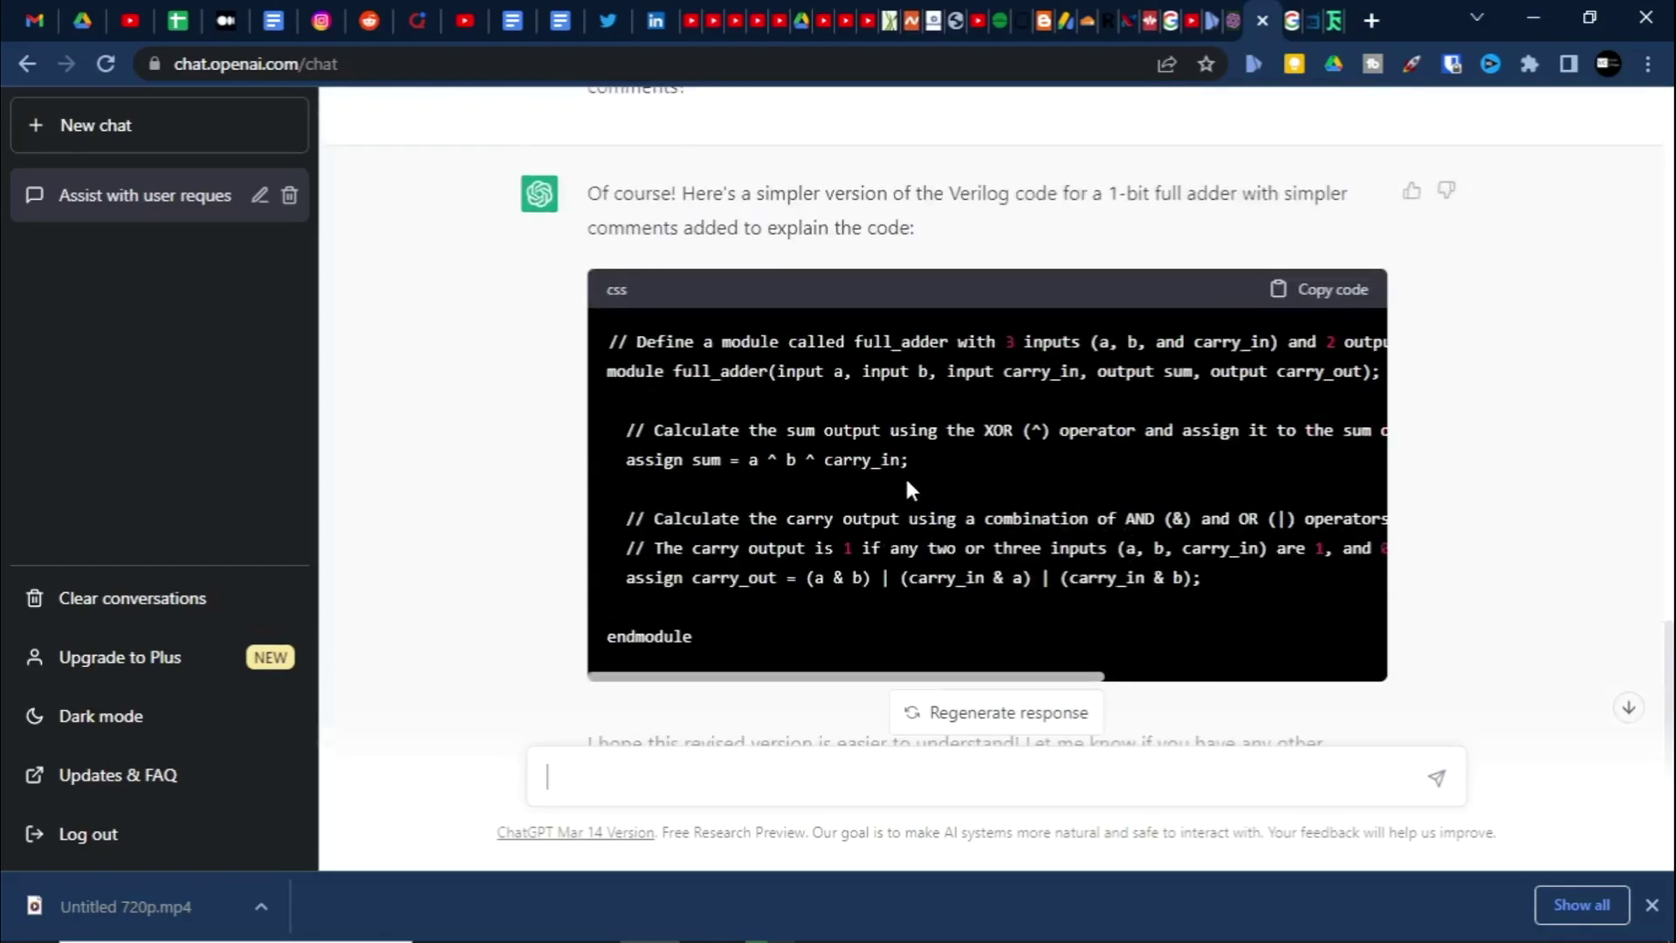
scroll(992, 630, "down", 2)
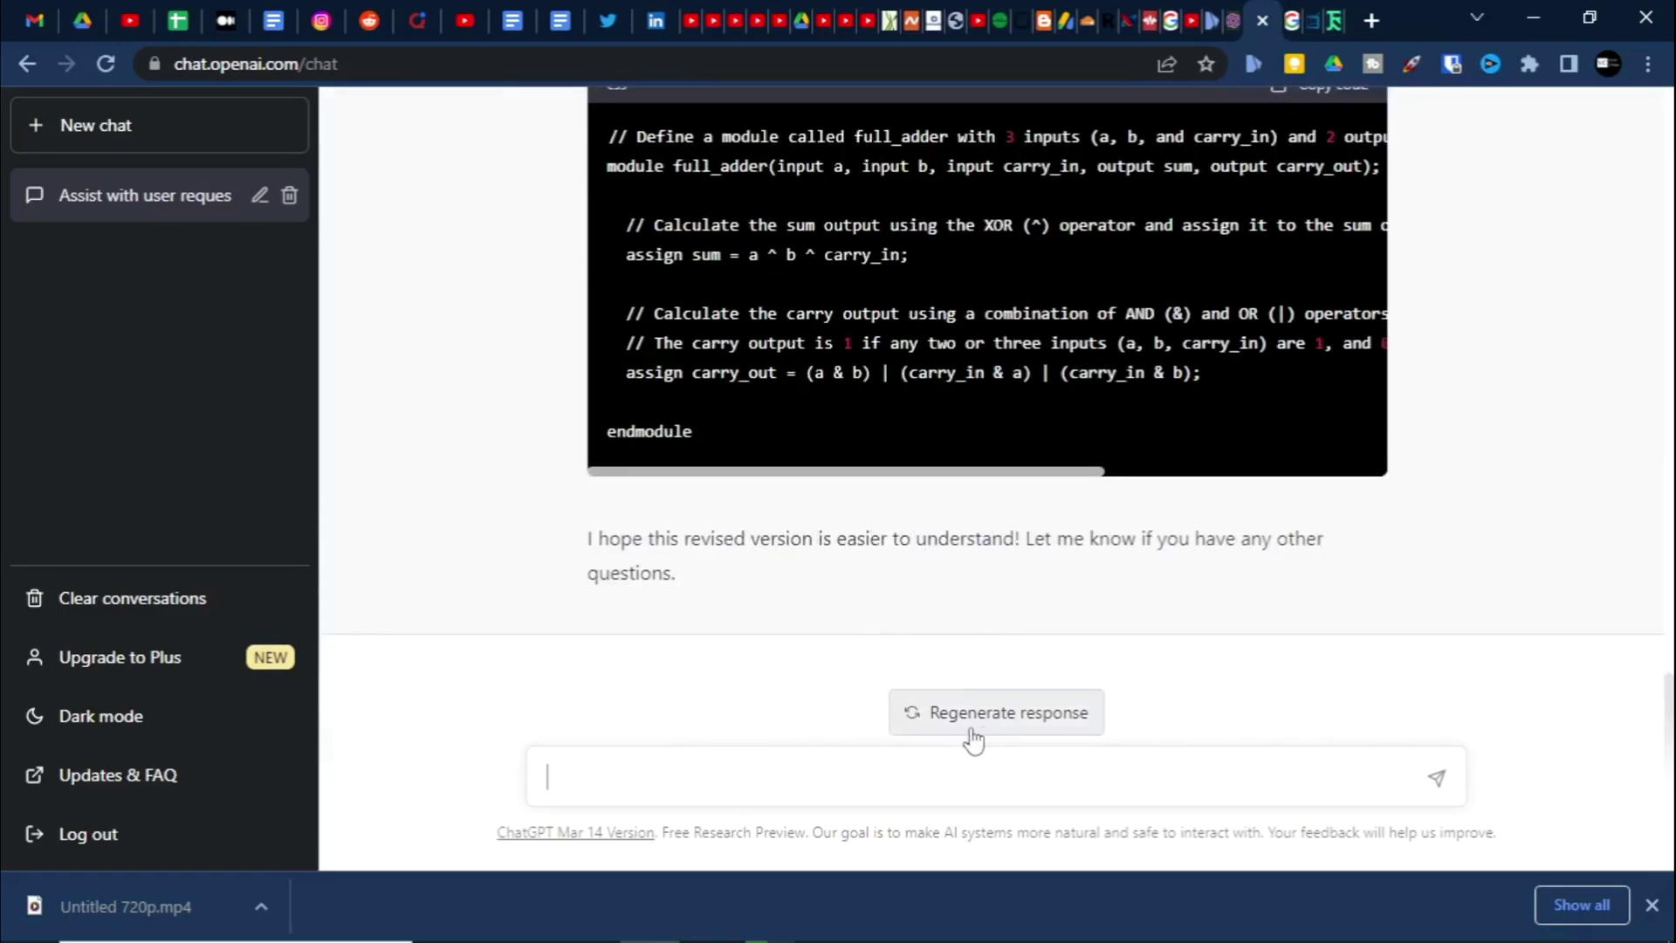
Step: Ask ChatGPT to redesign the full adder as a 4-bit adder
type("Redesign it to")
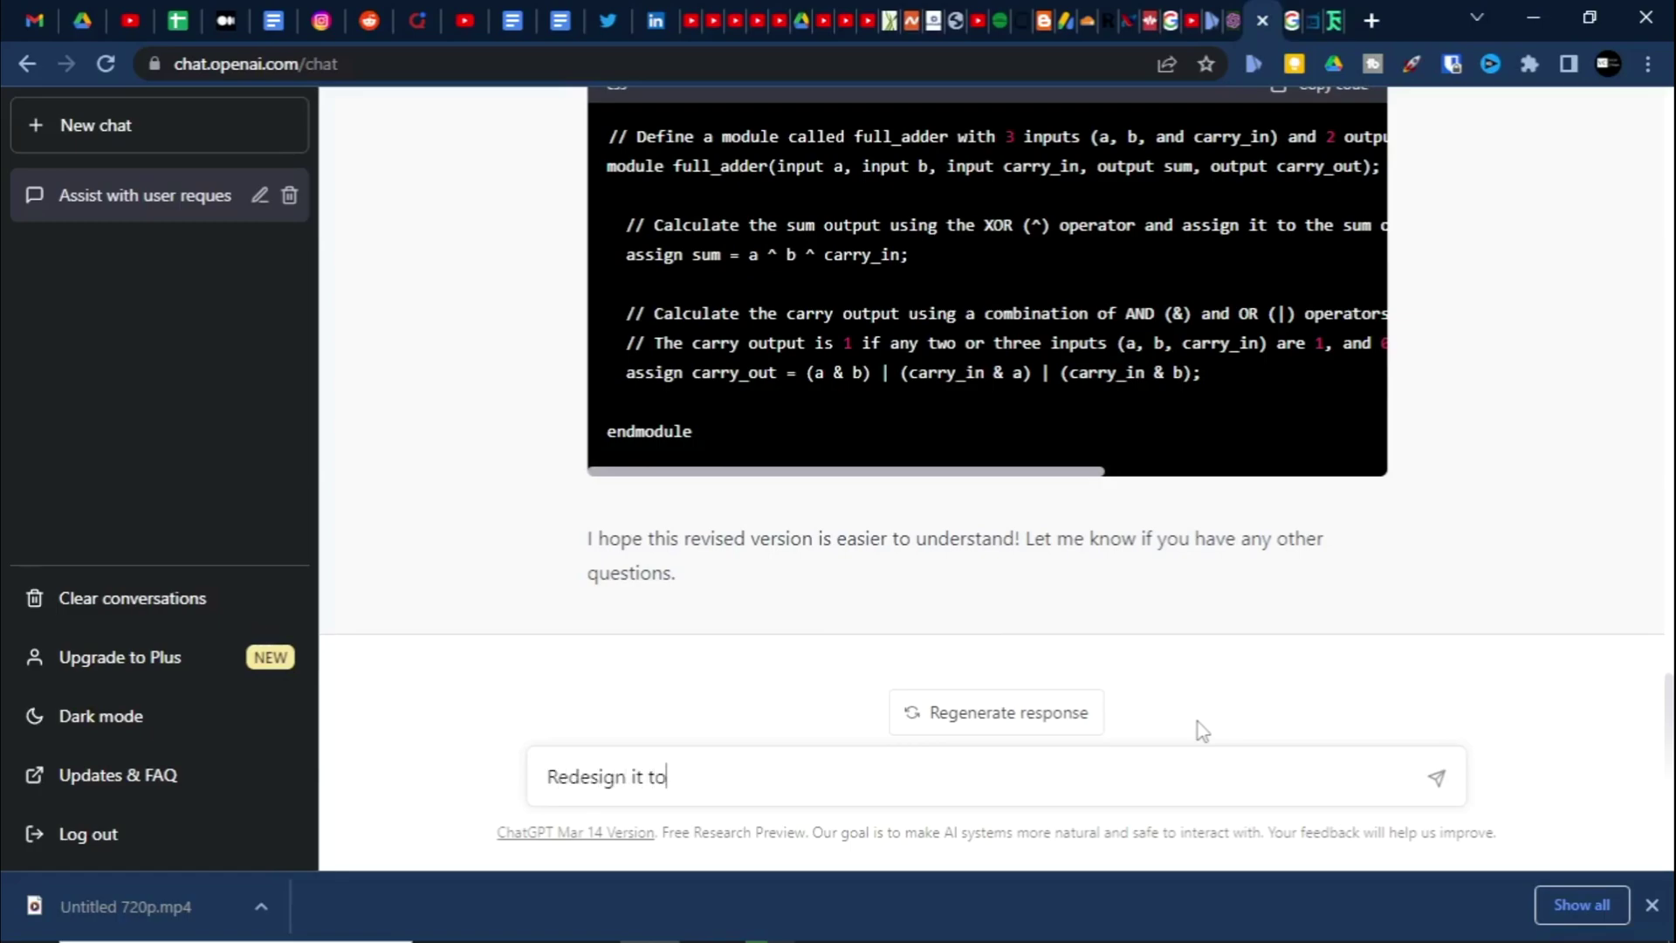
type(" be 4 b")
type(".")
key("Return")
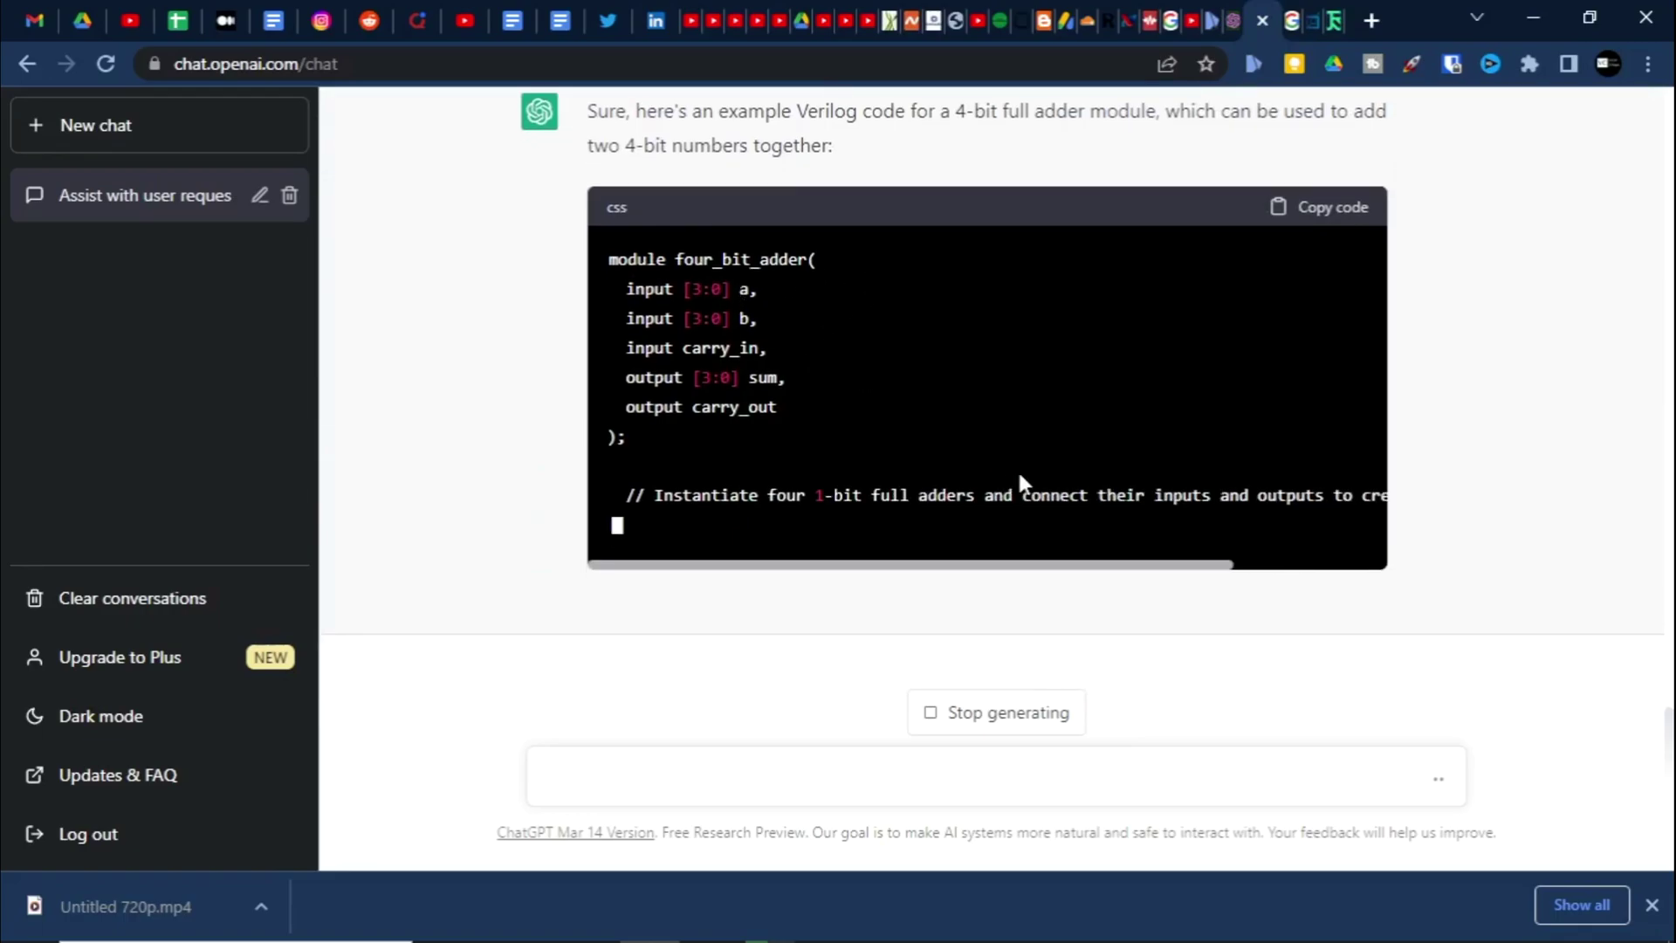
Step: Read the four_bit_adder code chaining instances fa0–fa3 and its explanation
scroll(822, 445, "up", 2)
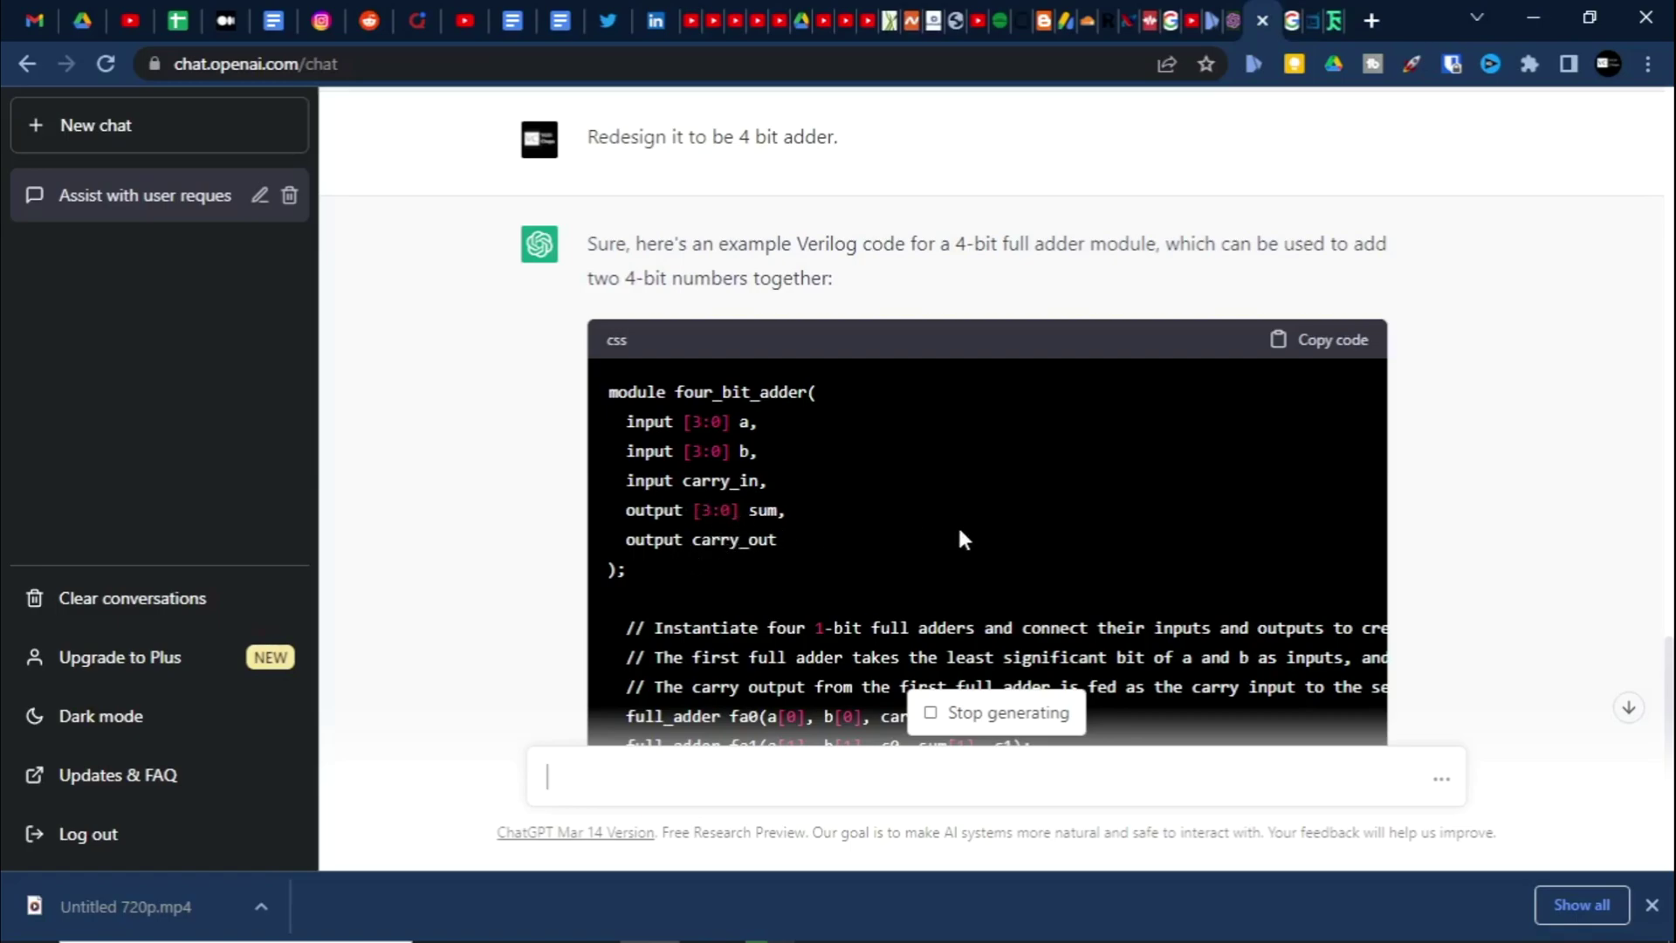
scroll(960, 532, "down", 2)
scroll(968, 533, "down", 3)
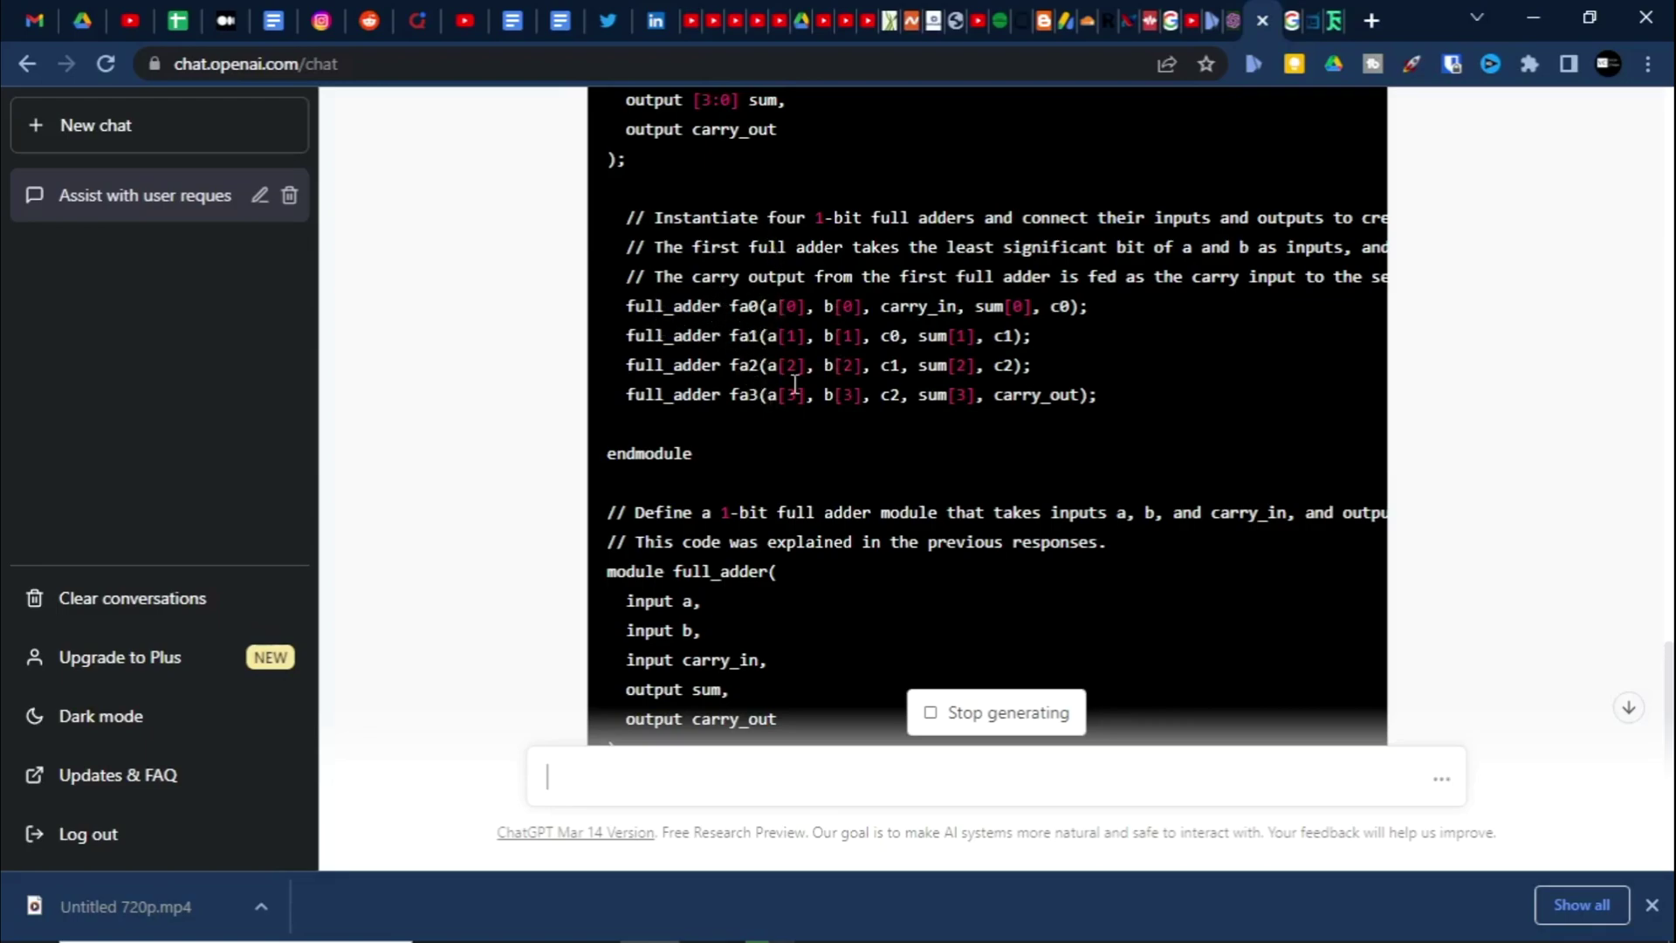
scroll(872, 468, "down", 5)
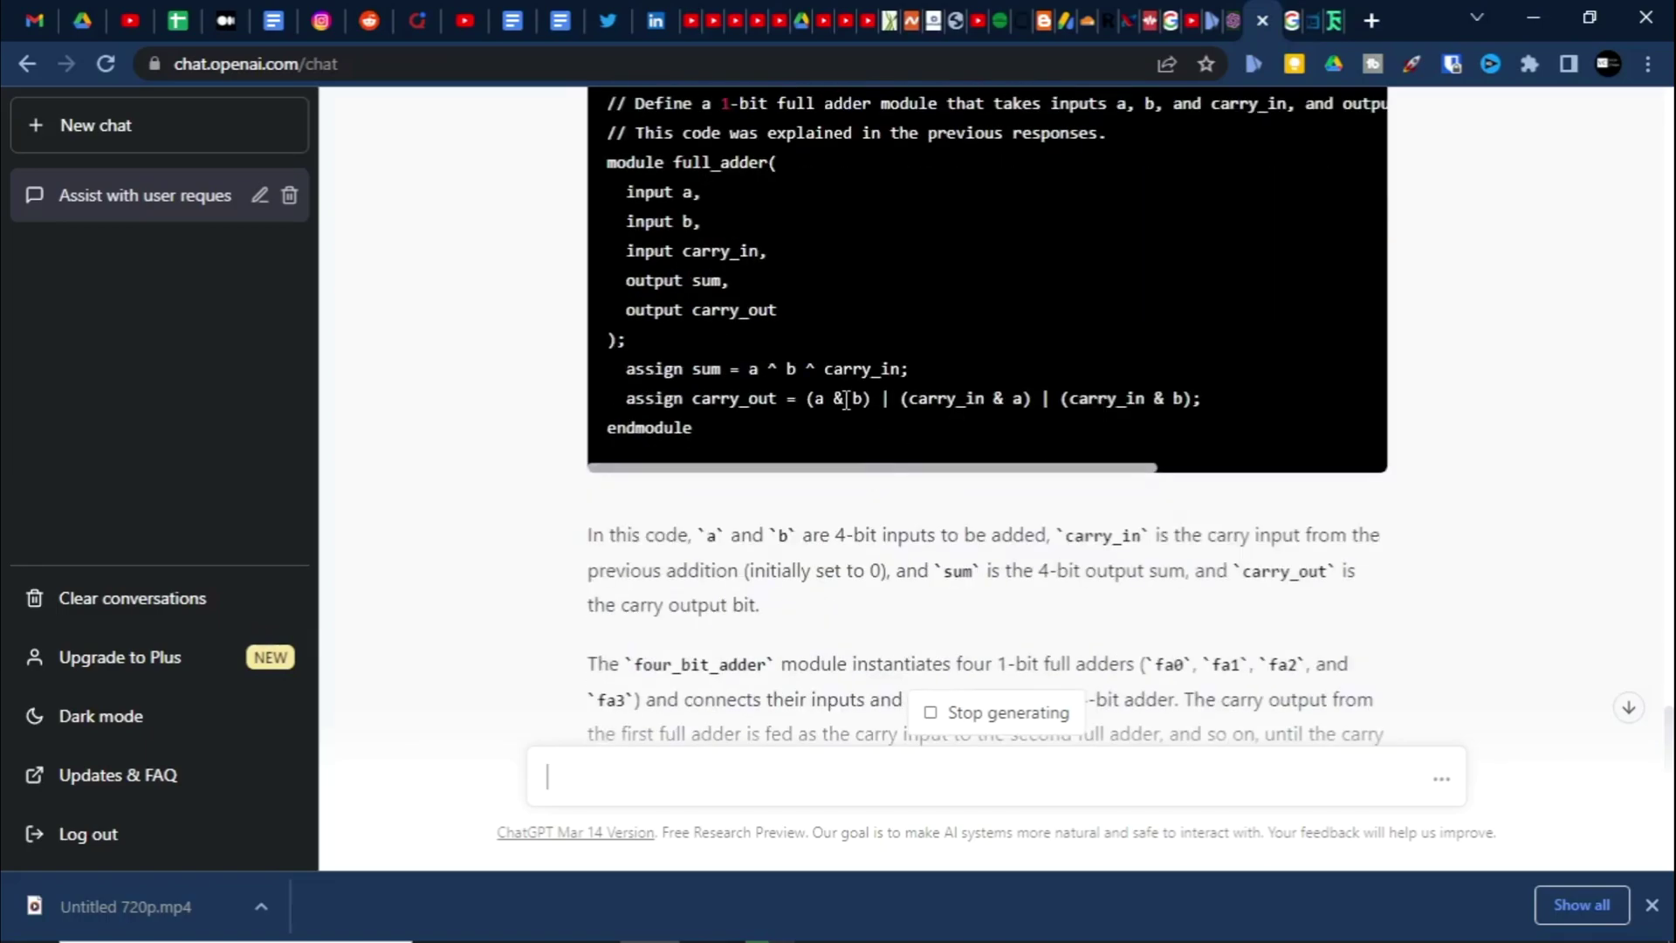
scroll(845, 400, "up", 2)
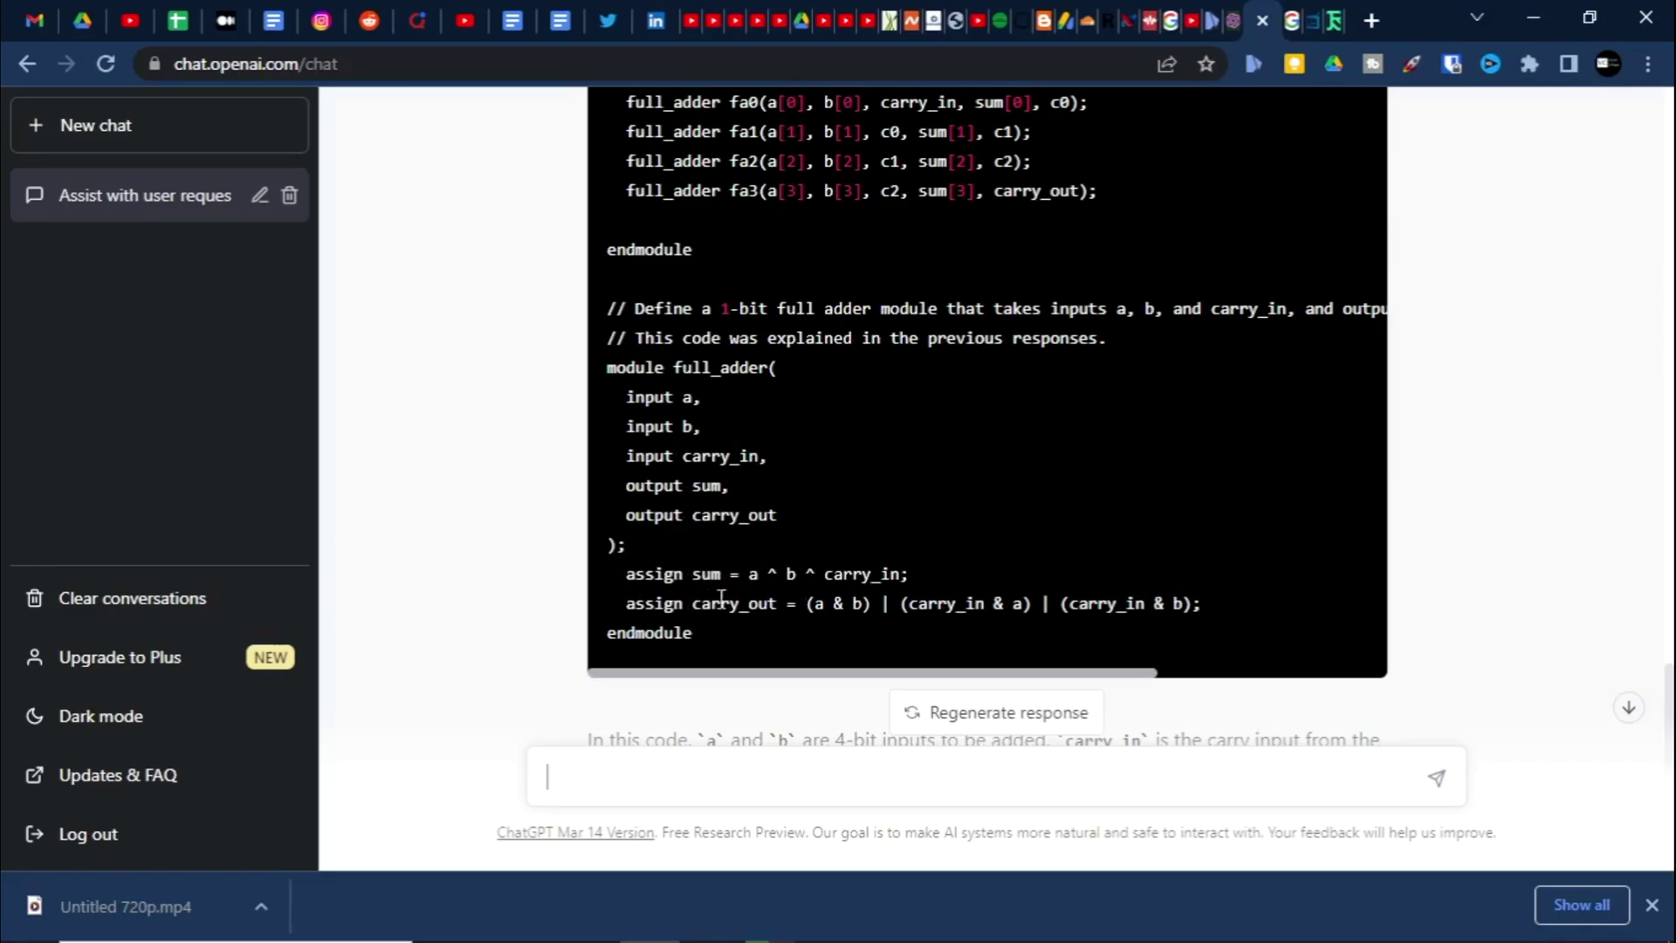
scroll(835, 584, "up", 2)
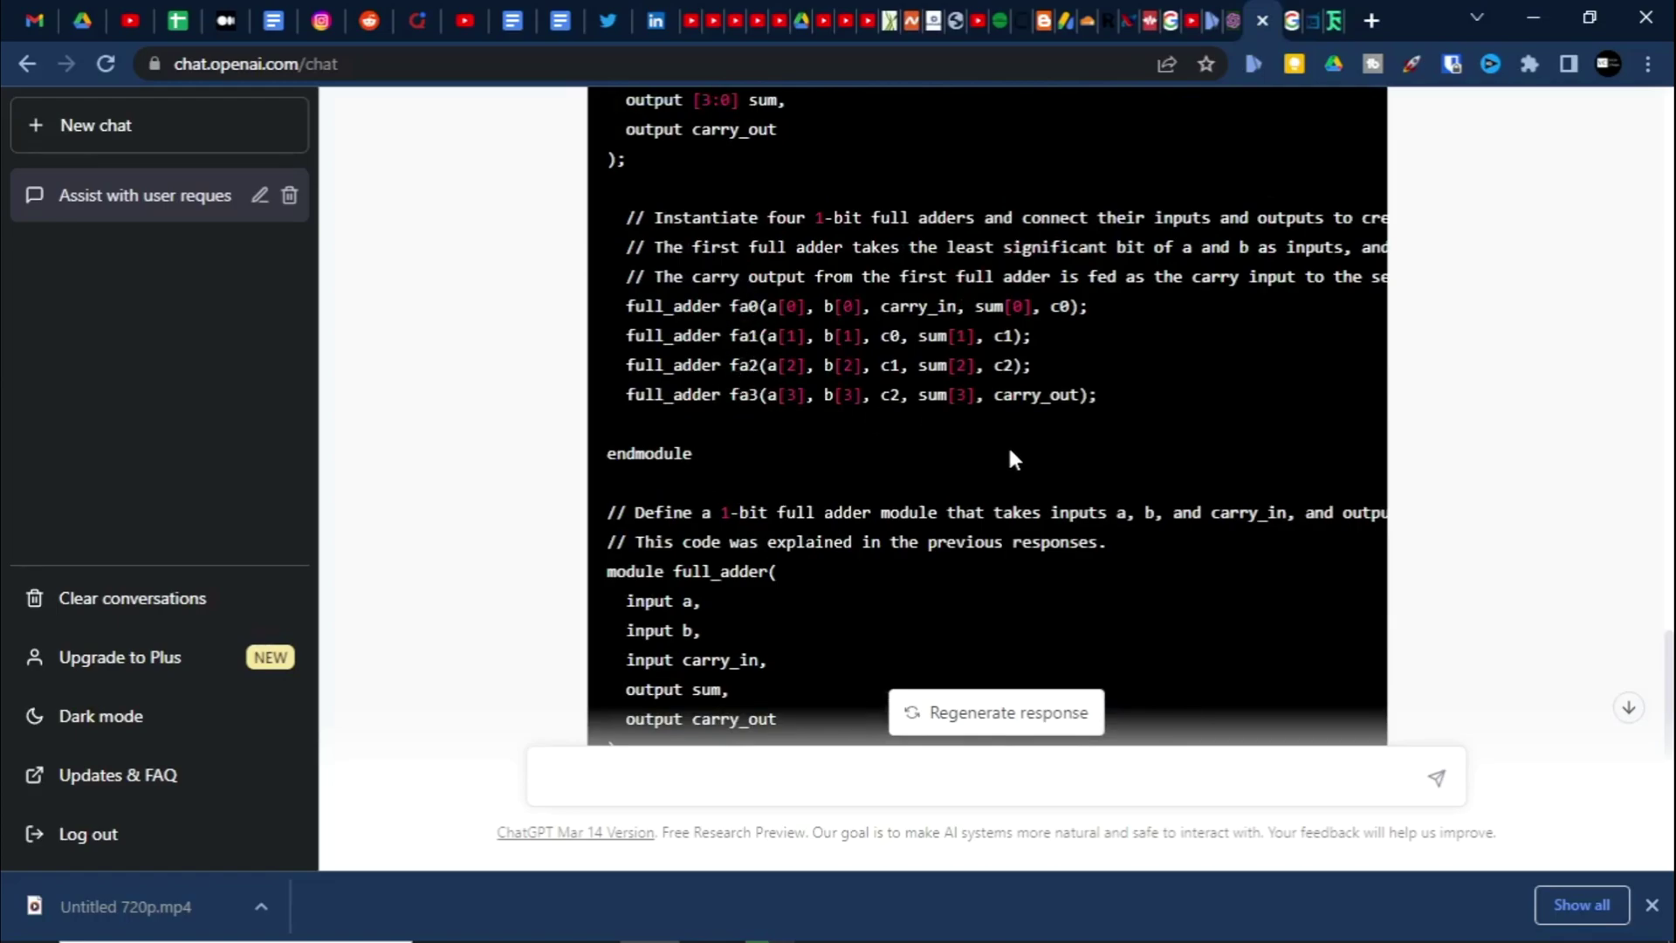
scroll(1071, 509, "down", 4)
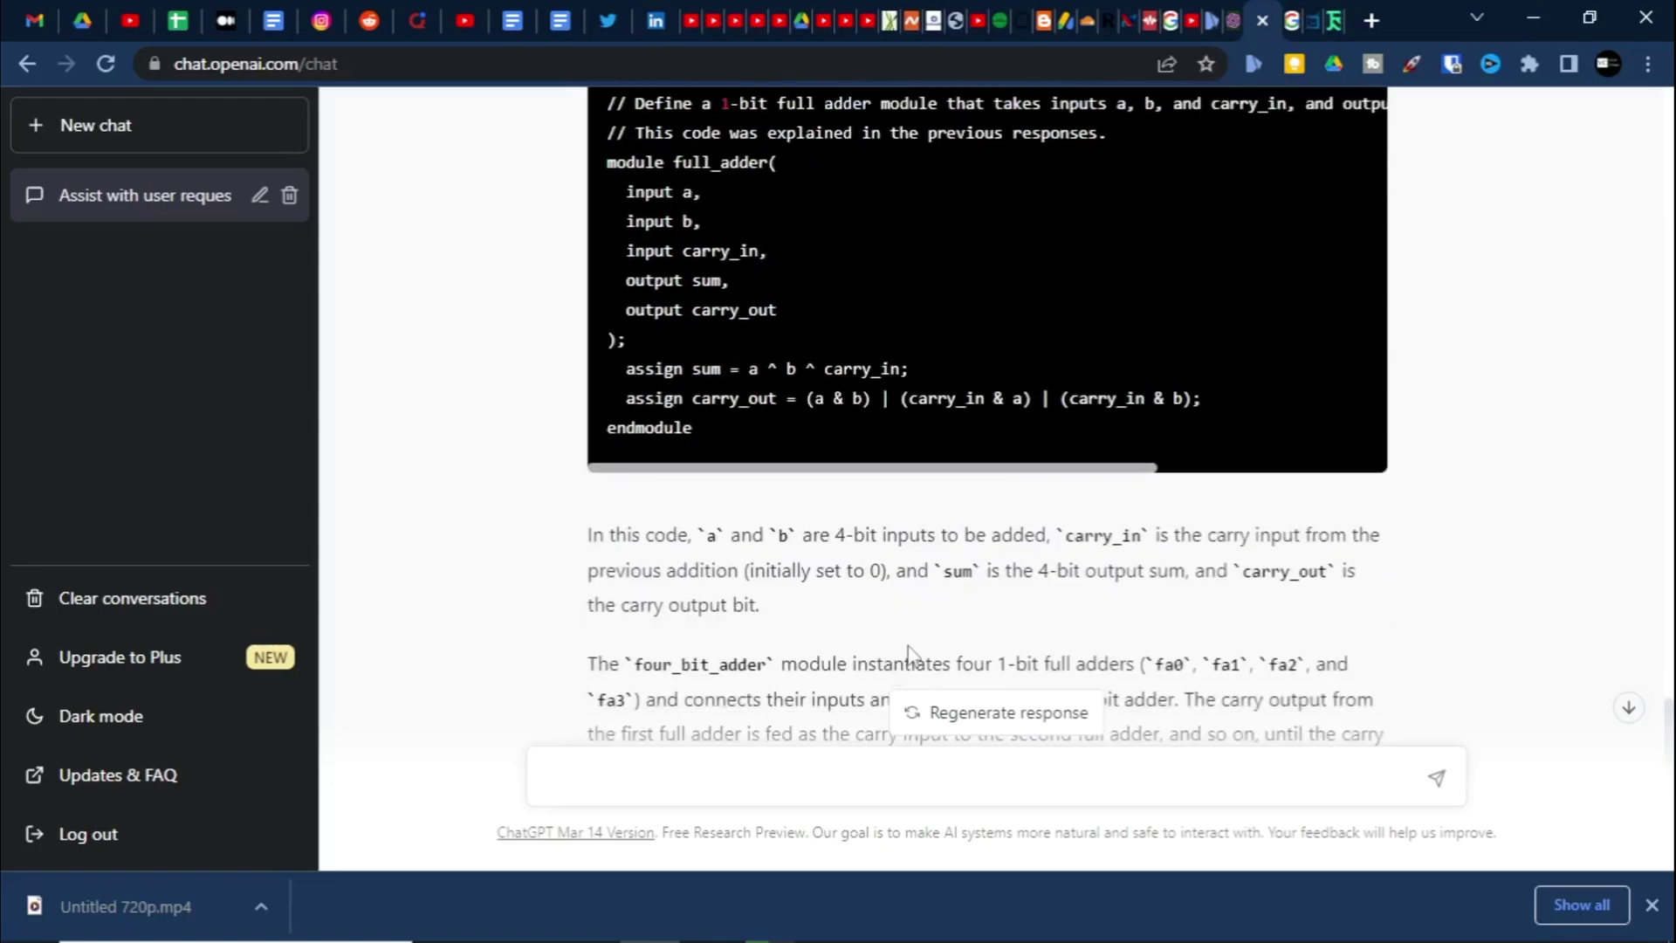
scroll(793, 596, "down", 2)
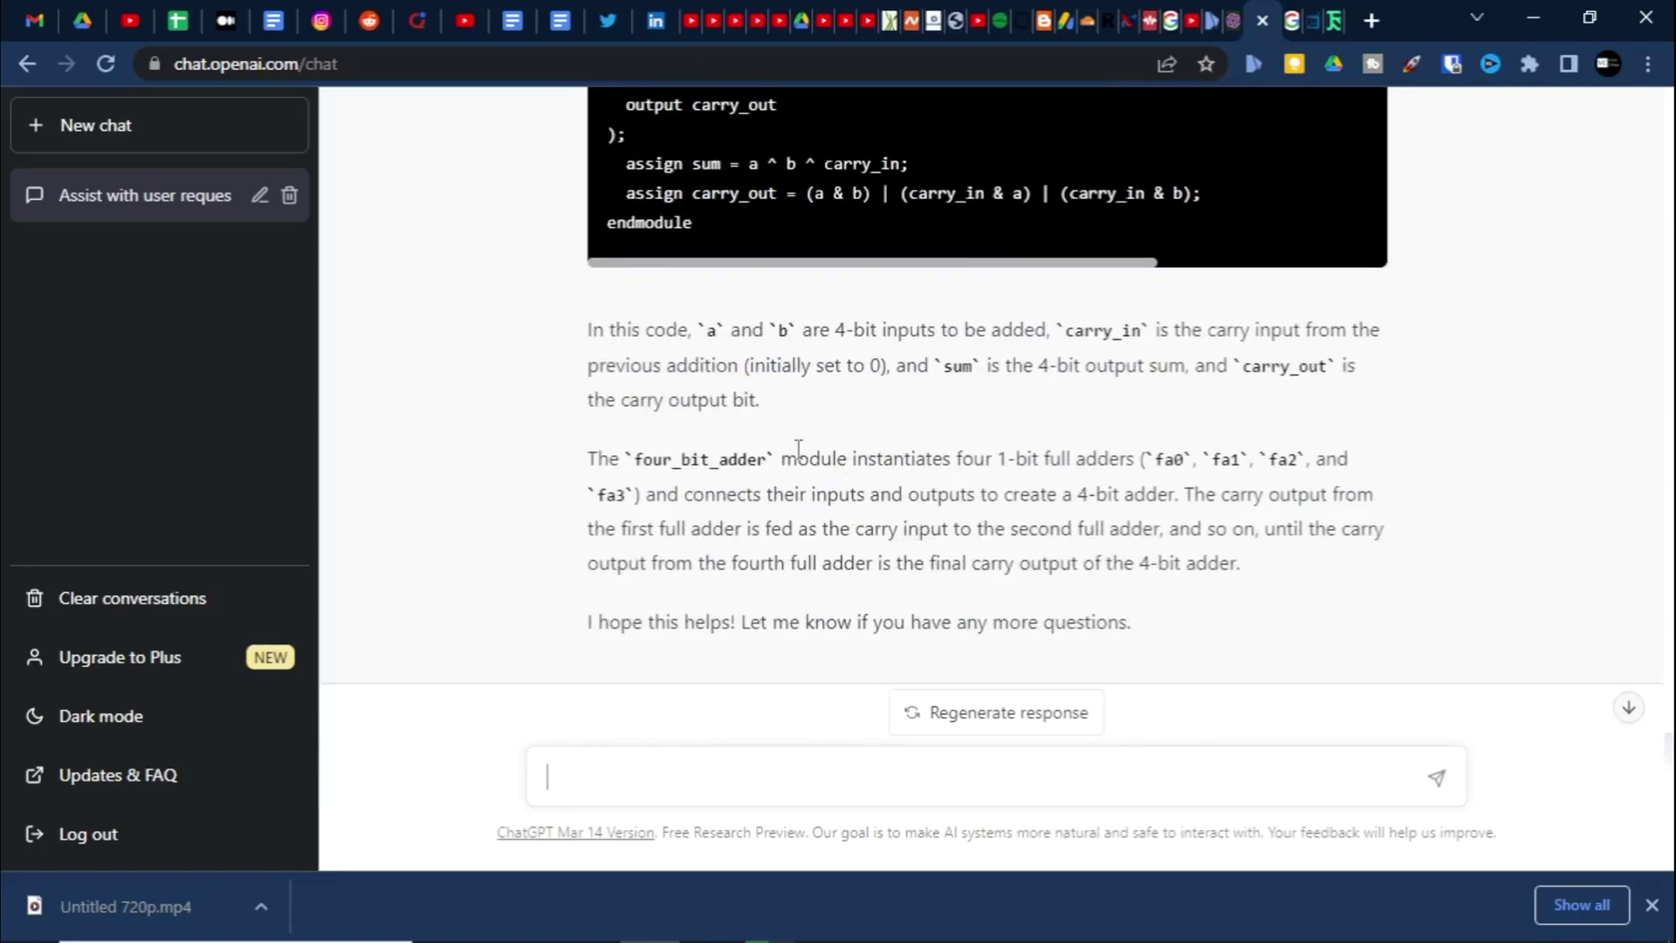
scroll(851, 448, "down", 1)
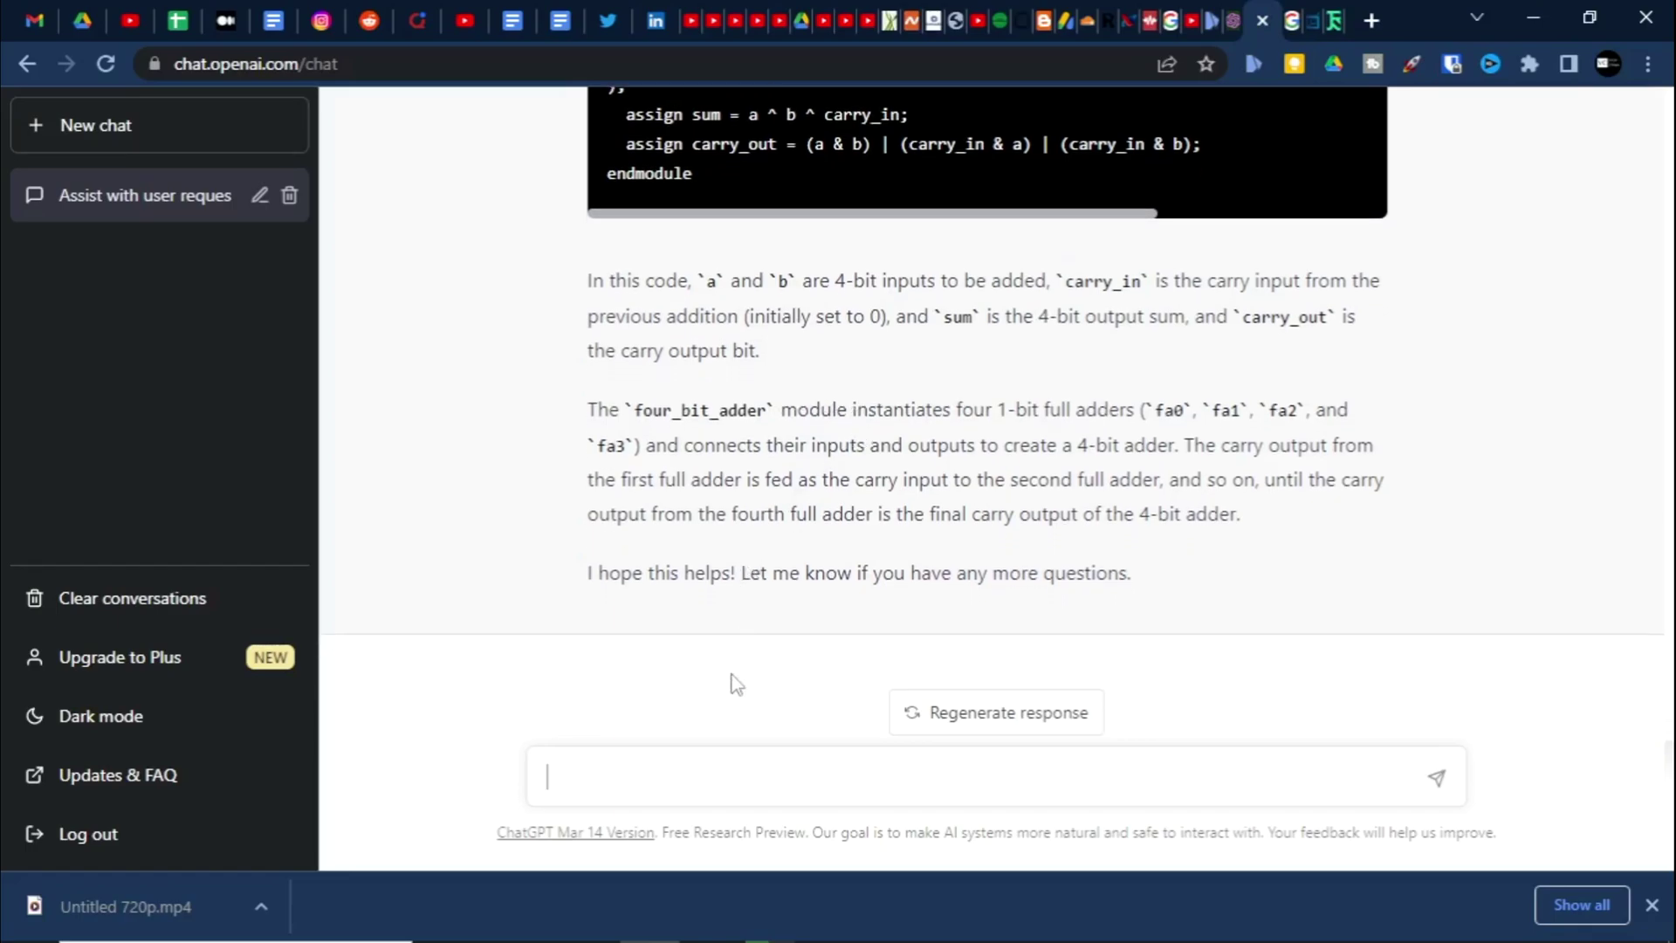
scroll(927, 682, "up", 5)
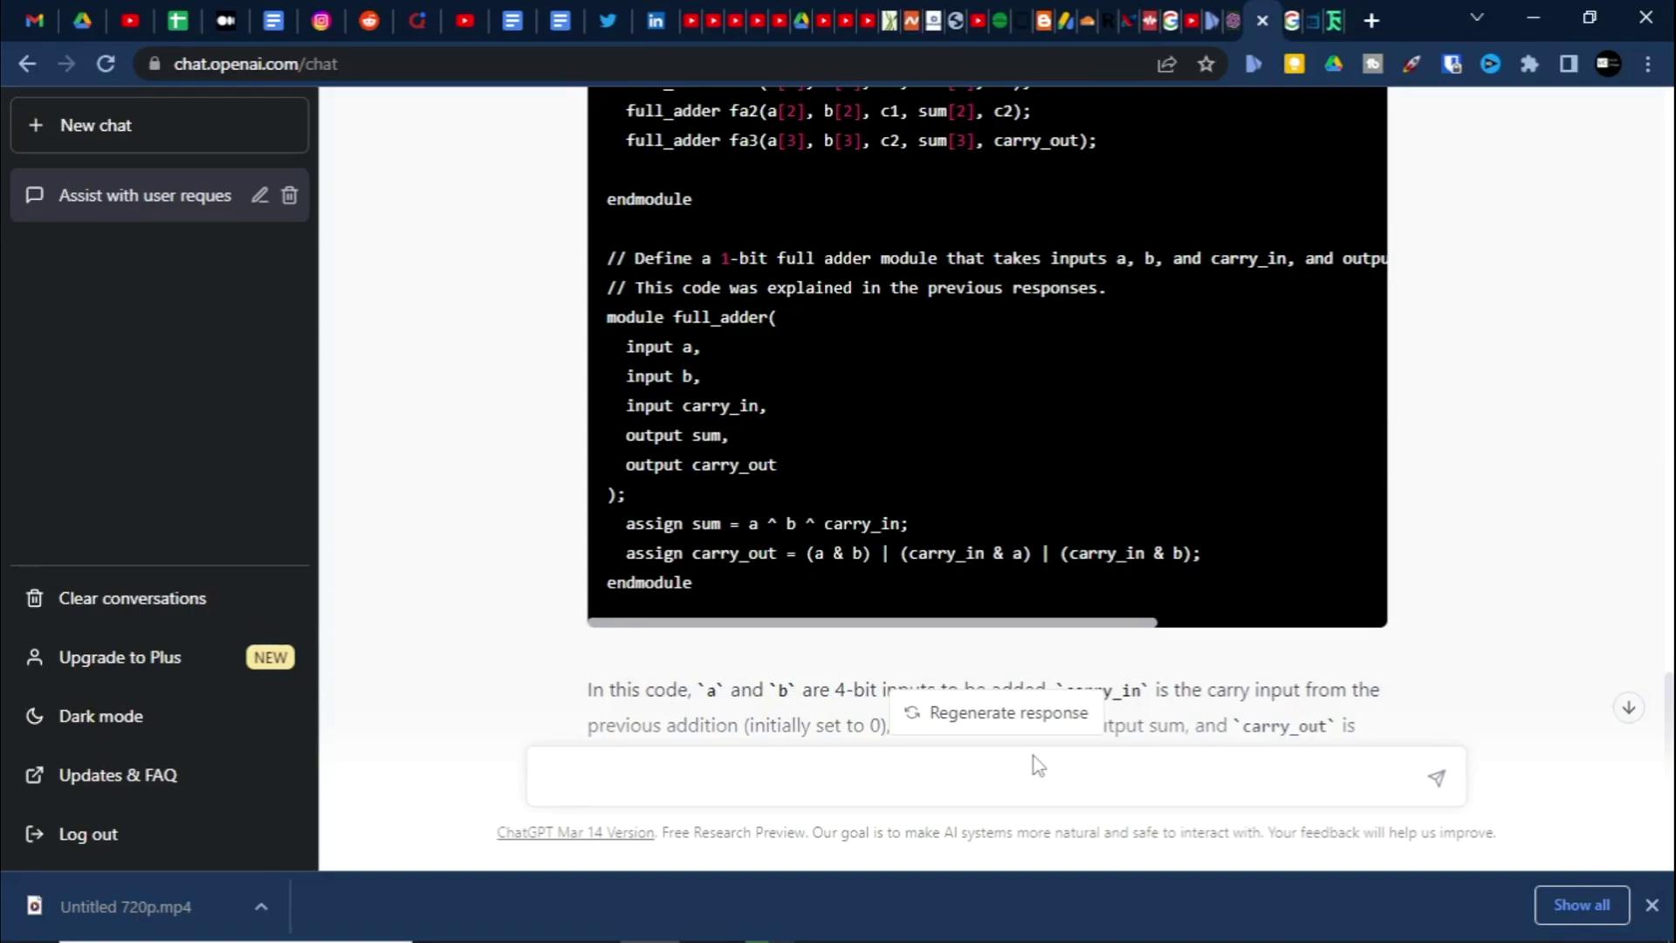
Step: Send 'Please create the test bench for this code.' and review the test_four_bit_adder reply
type("ease create the test bench for ")
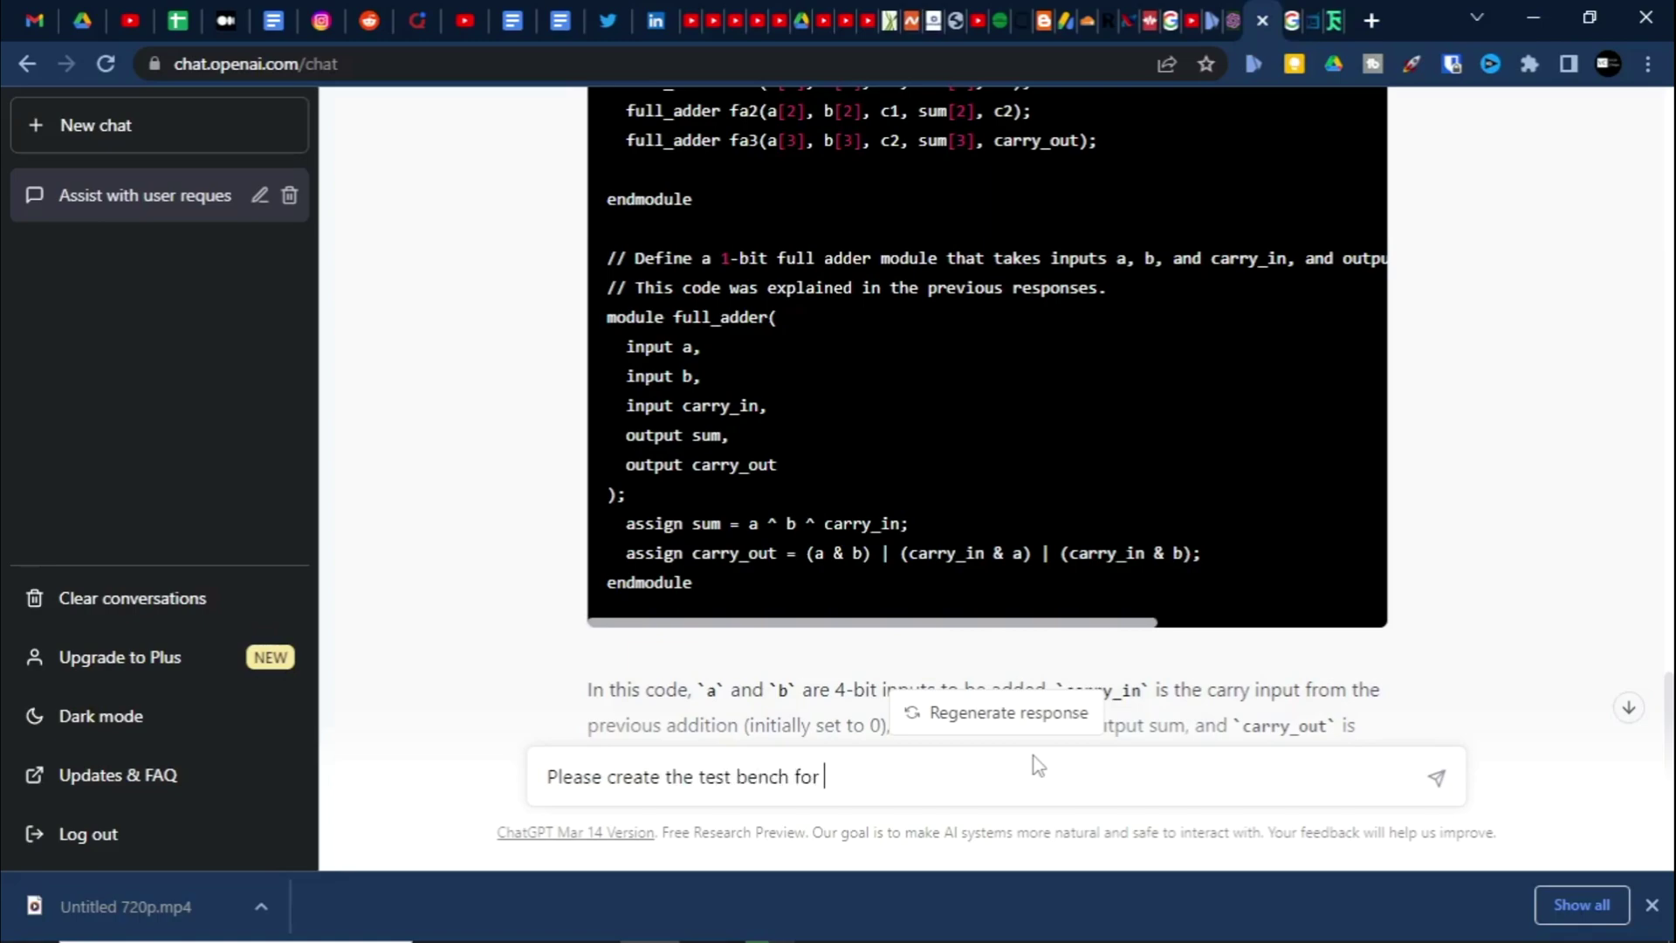
type("this code.")
key("Return")
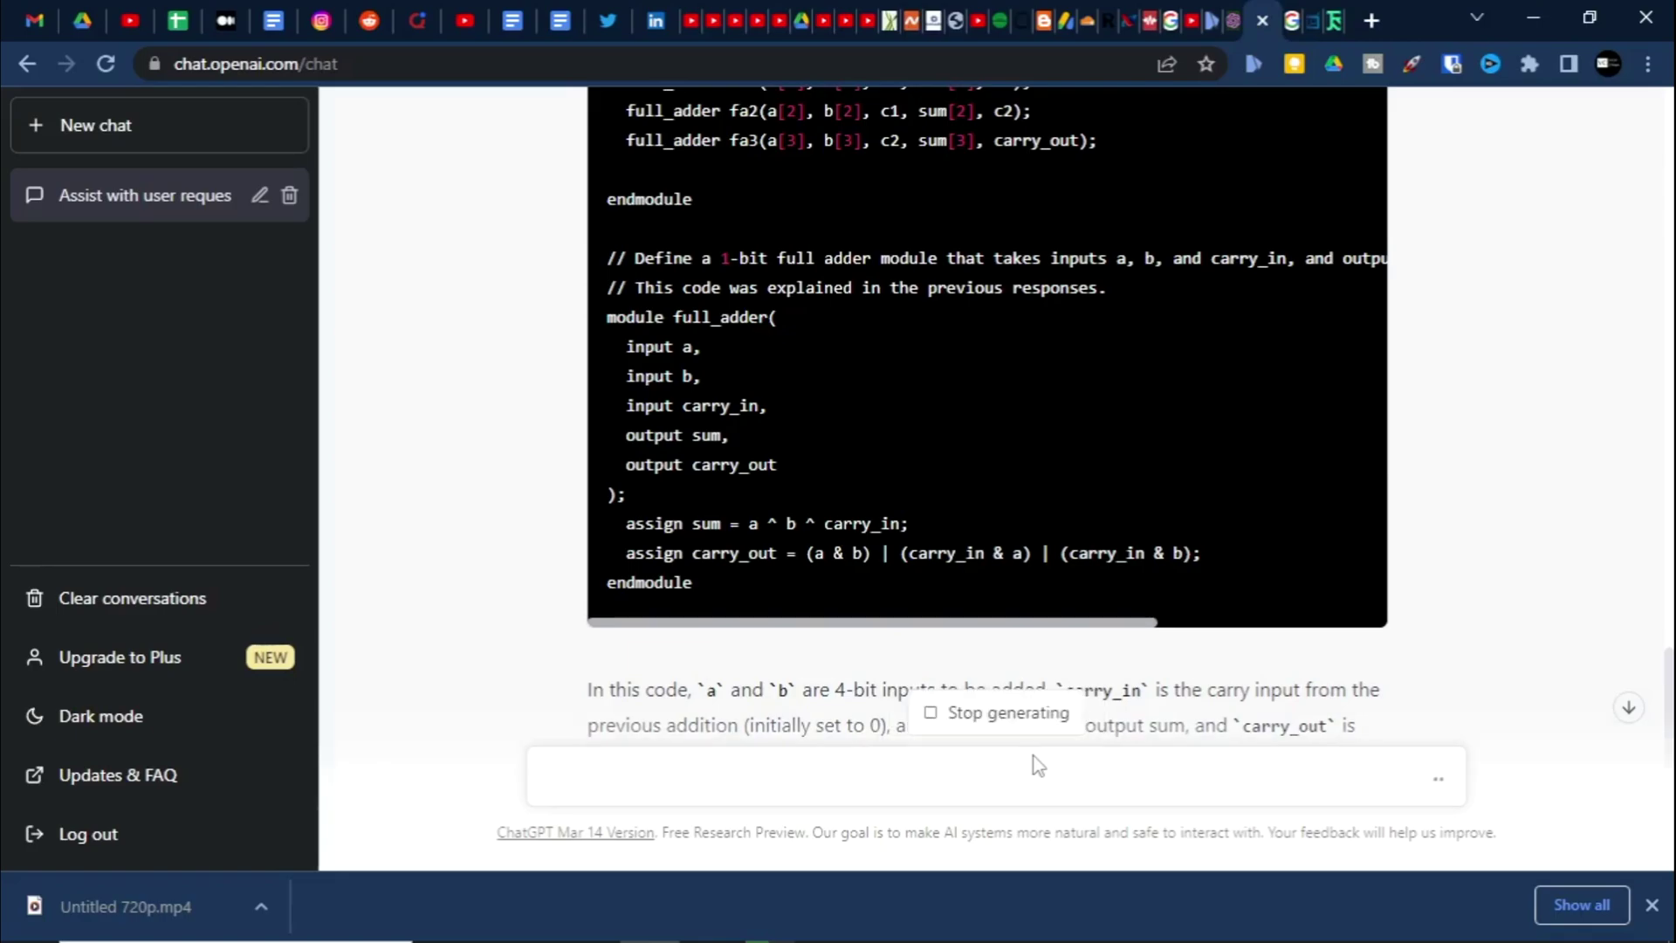
scroll(1048, 620, "down", 7)
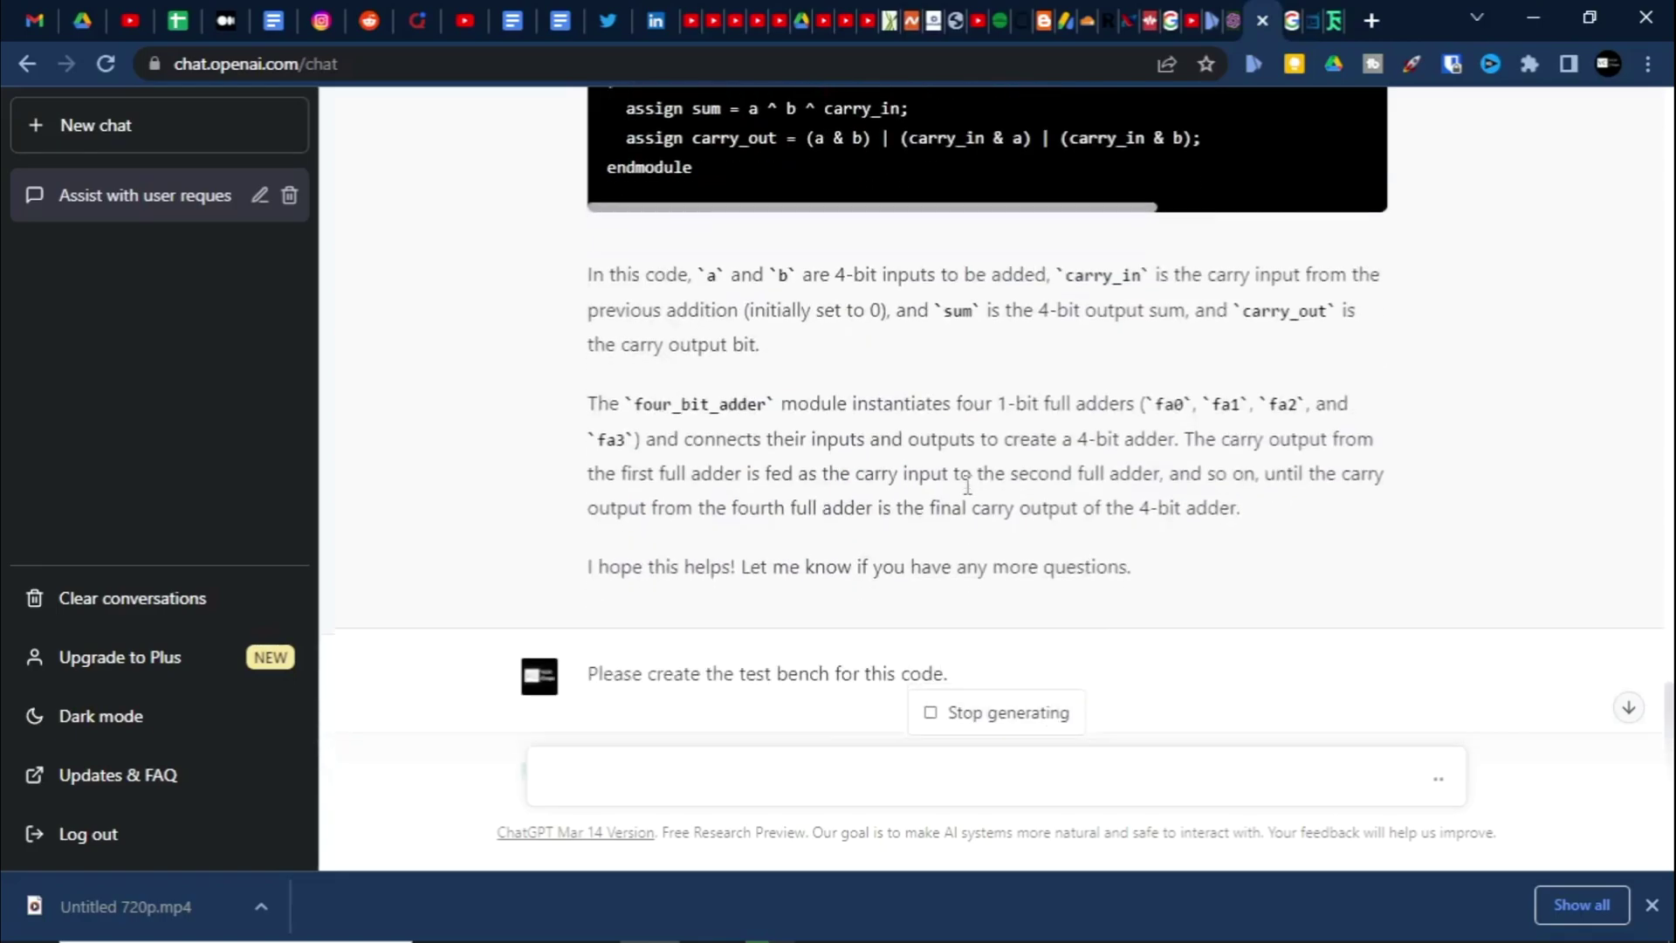
scroll(929, 466, "down", 2)
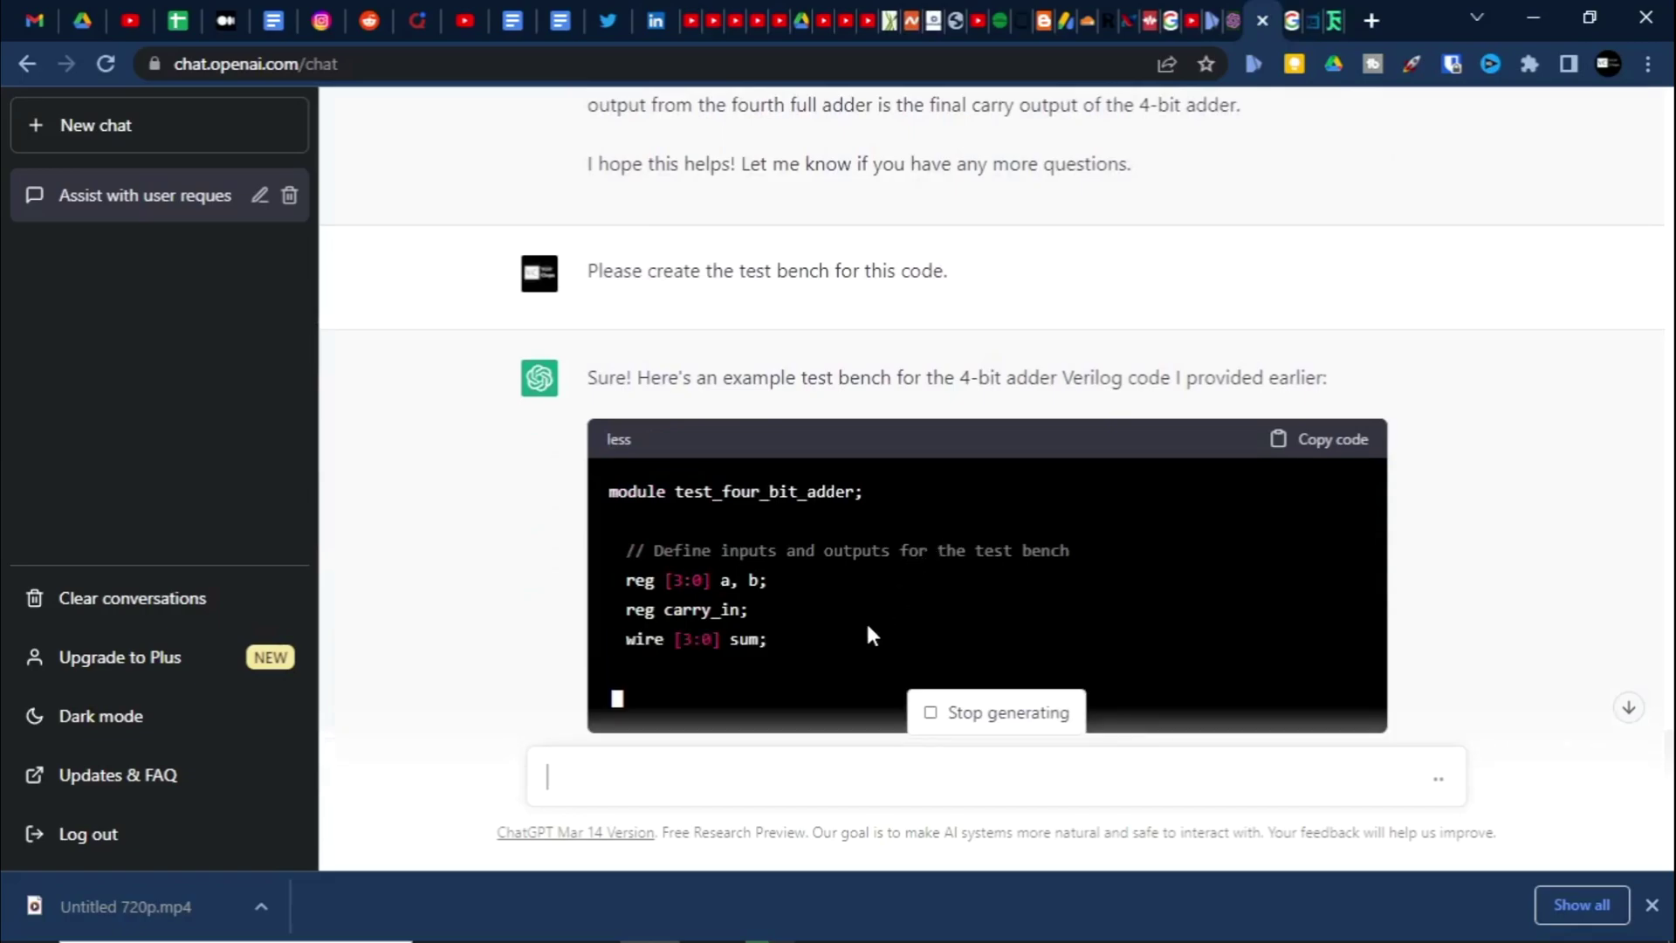
scroll(865, 619, "down", 2)
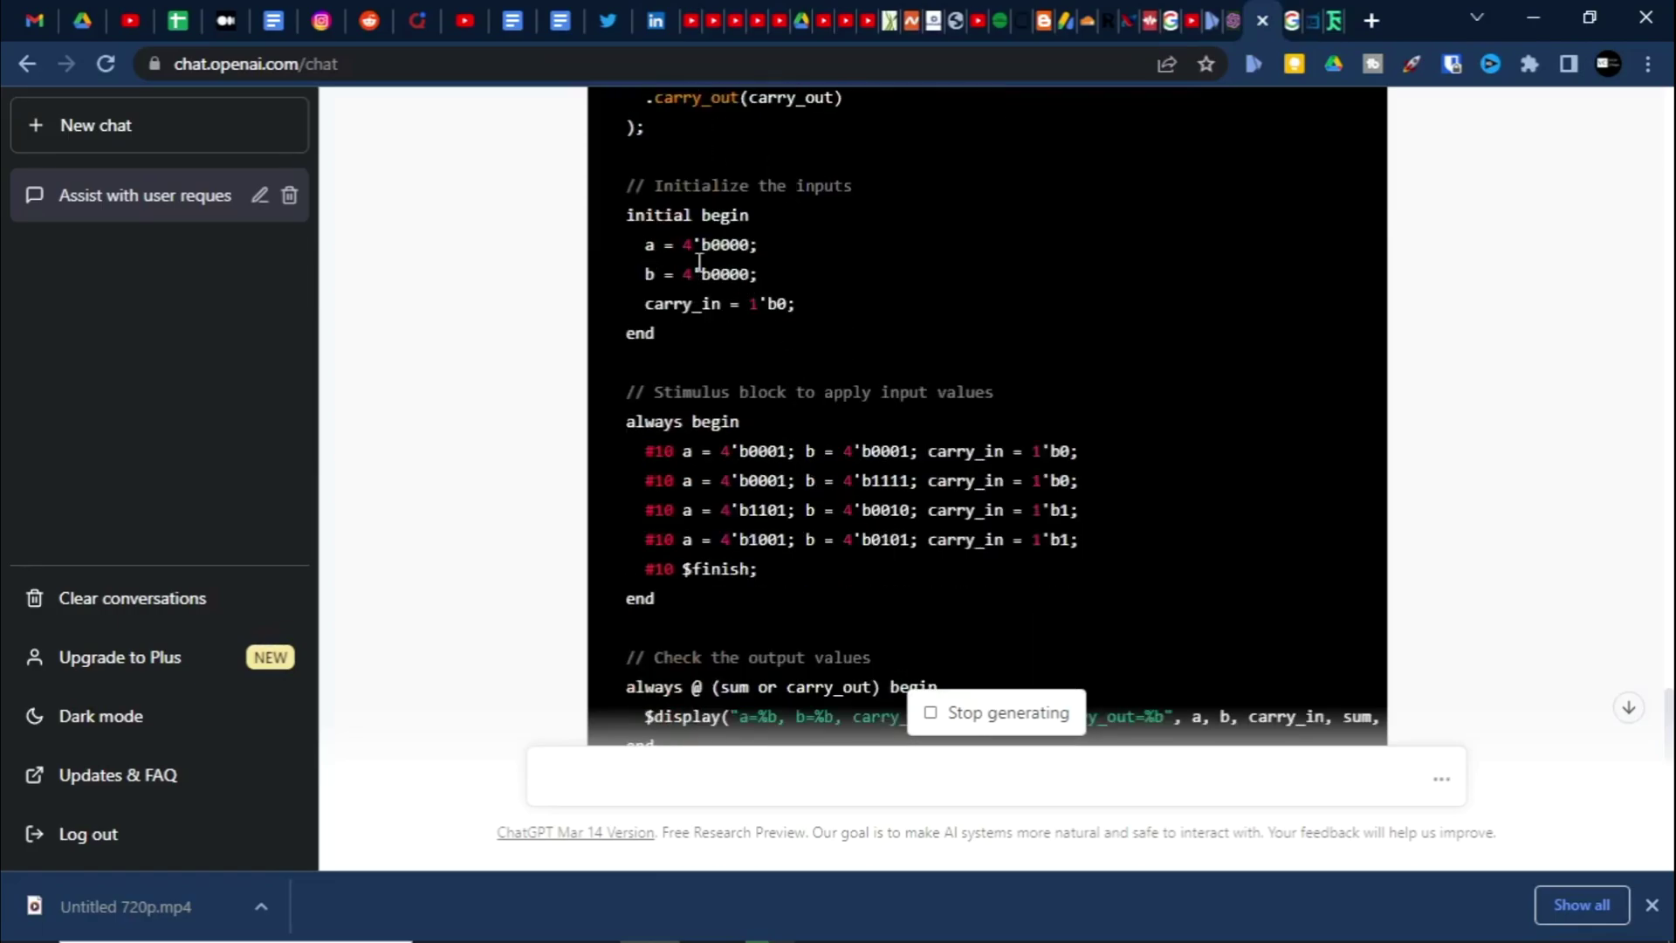
scroll(726, 352, "up", 2)
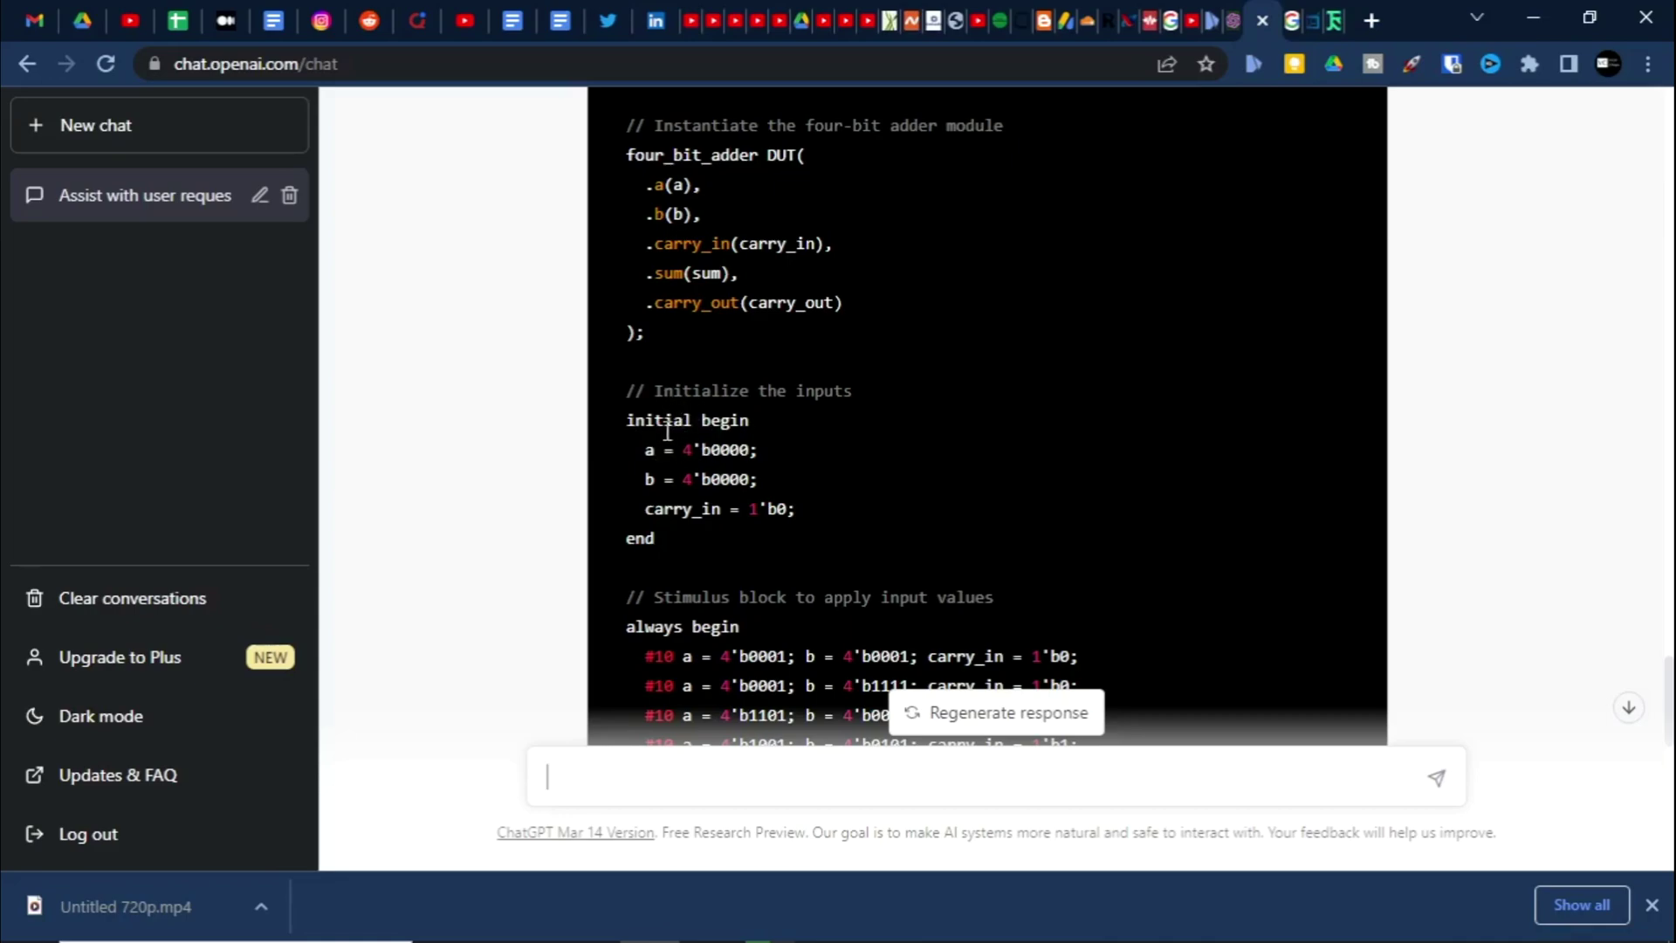
scroll(758, 494, "down", 2)
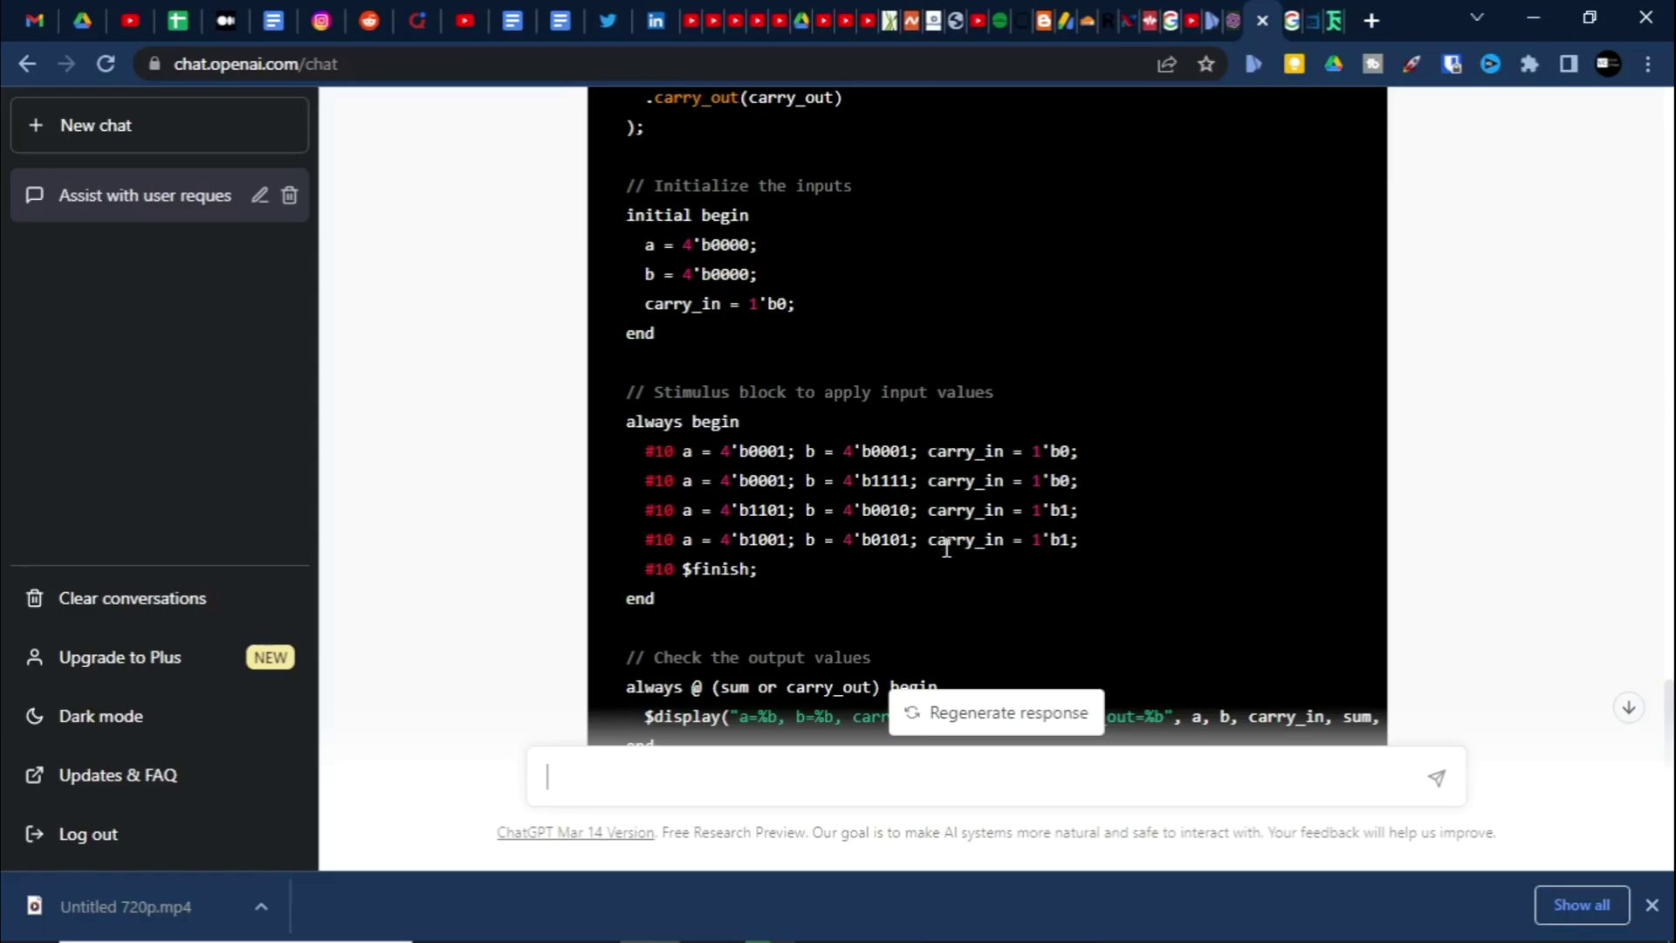
scroll(946, 547, "down", 2)
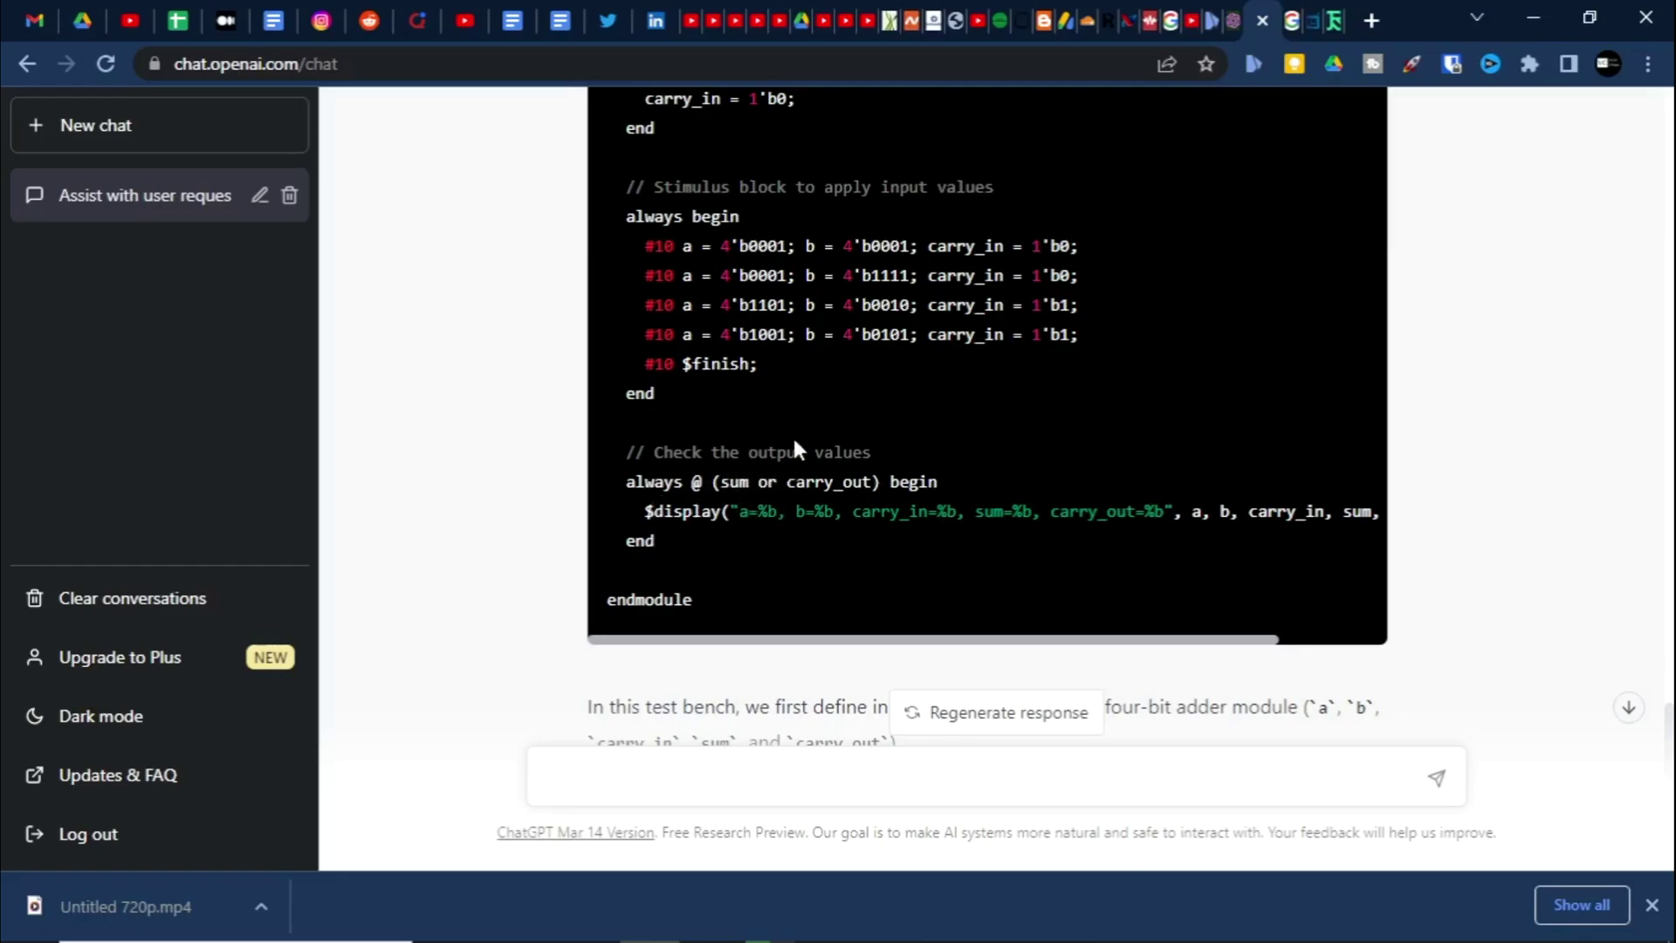
scroll(796, 447, "up", 5)
scroll(882, 351, "up", 5)
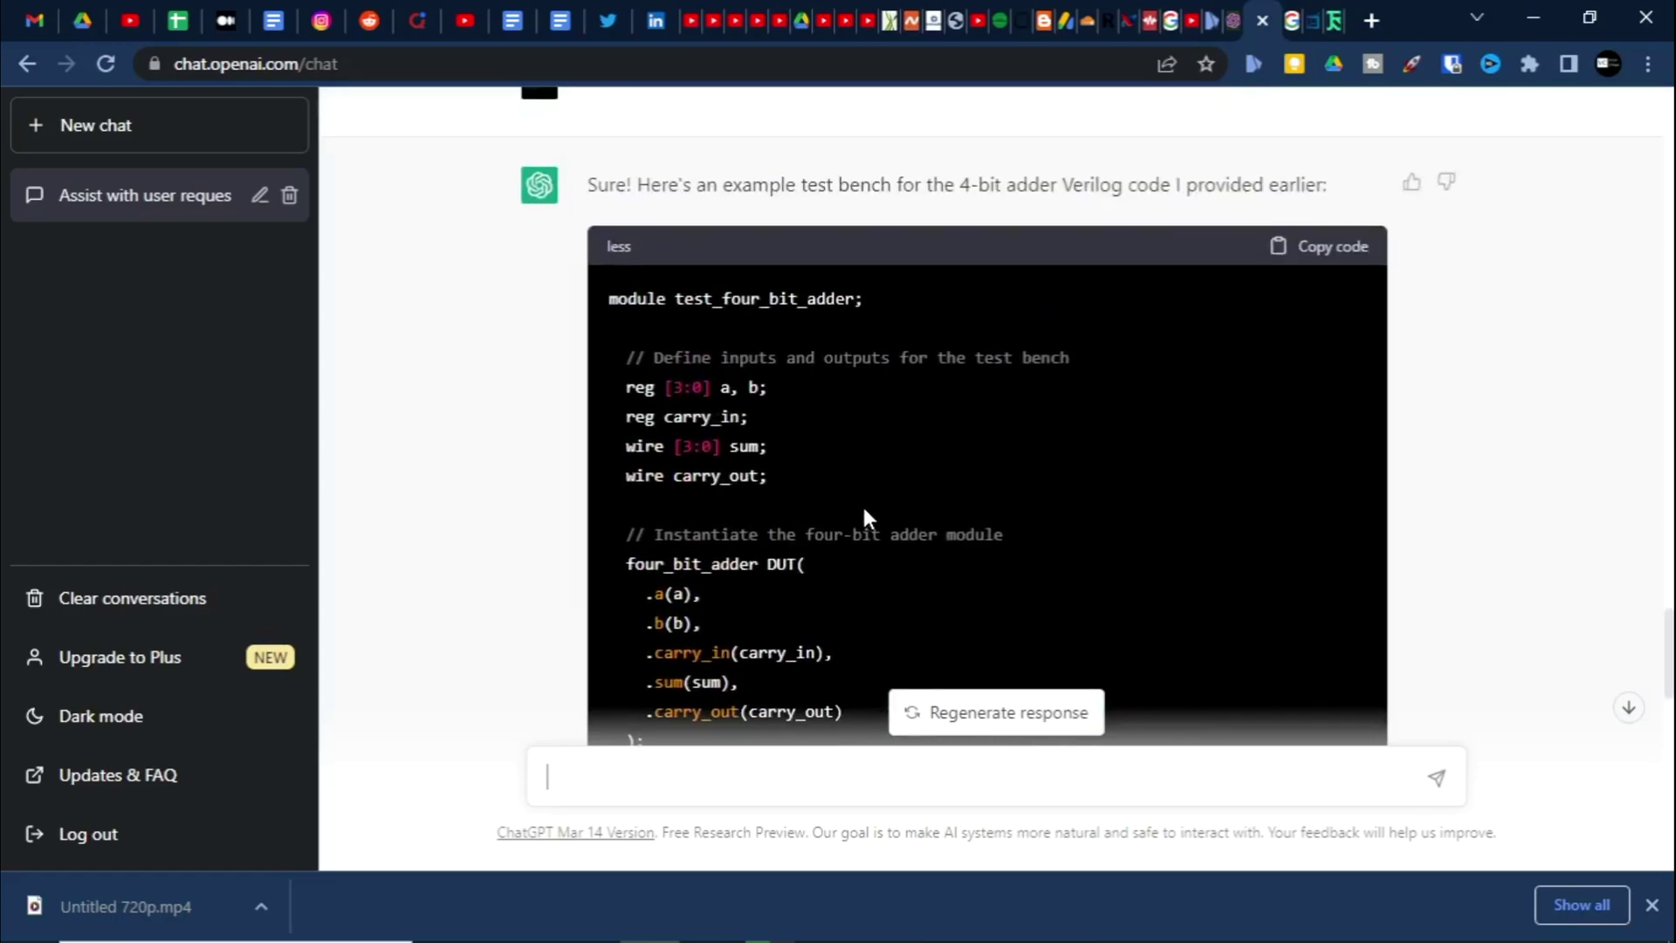
scroll(860, 480, "down", 2)
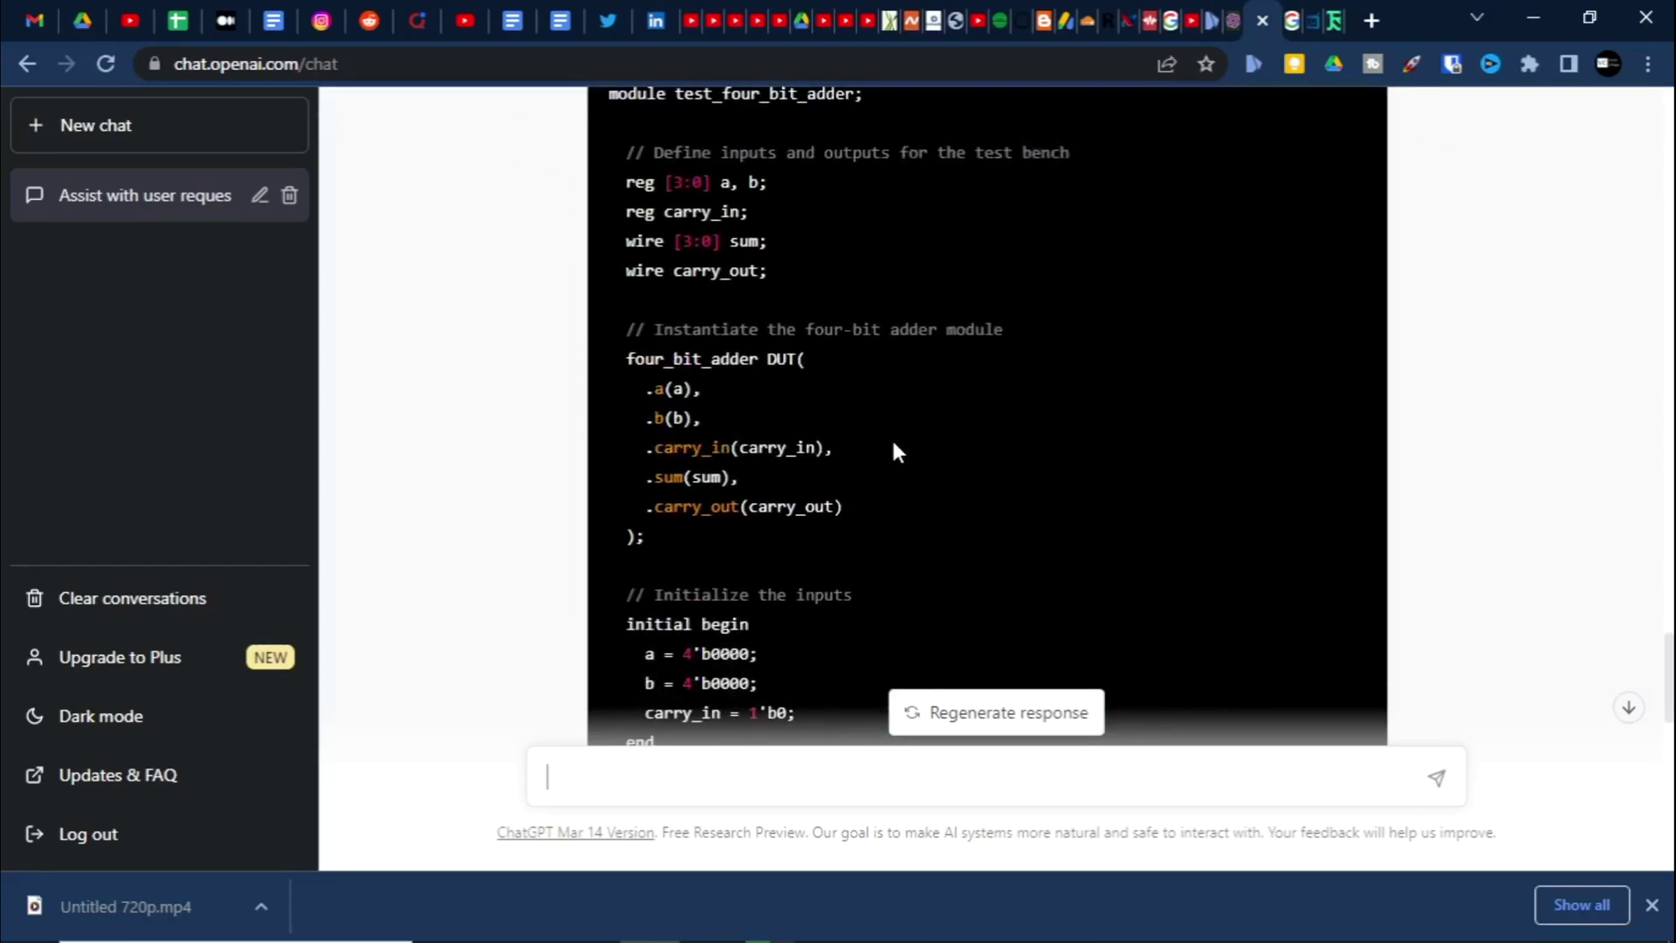
scroll(873, 432, "down", 2)
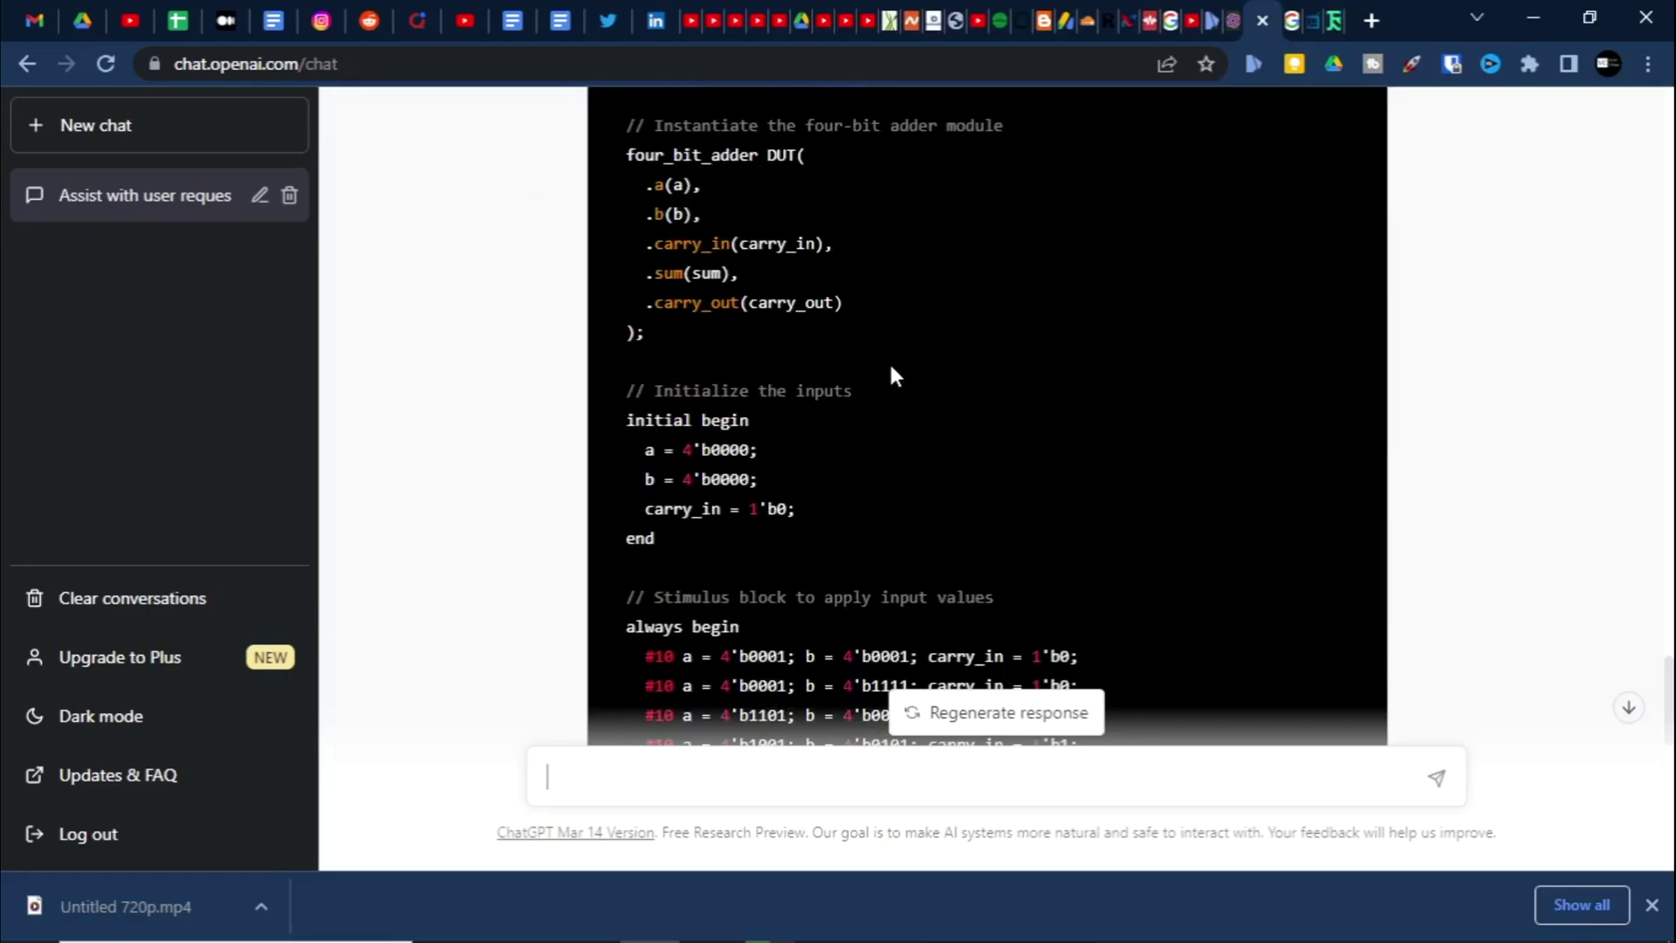
scroll(888, 359, "down", 2)
scroll(1004, 371, "up", 2)
scroll(1021, 384, "up", 11)
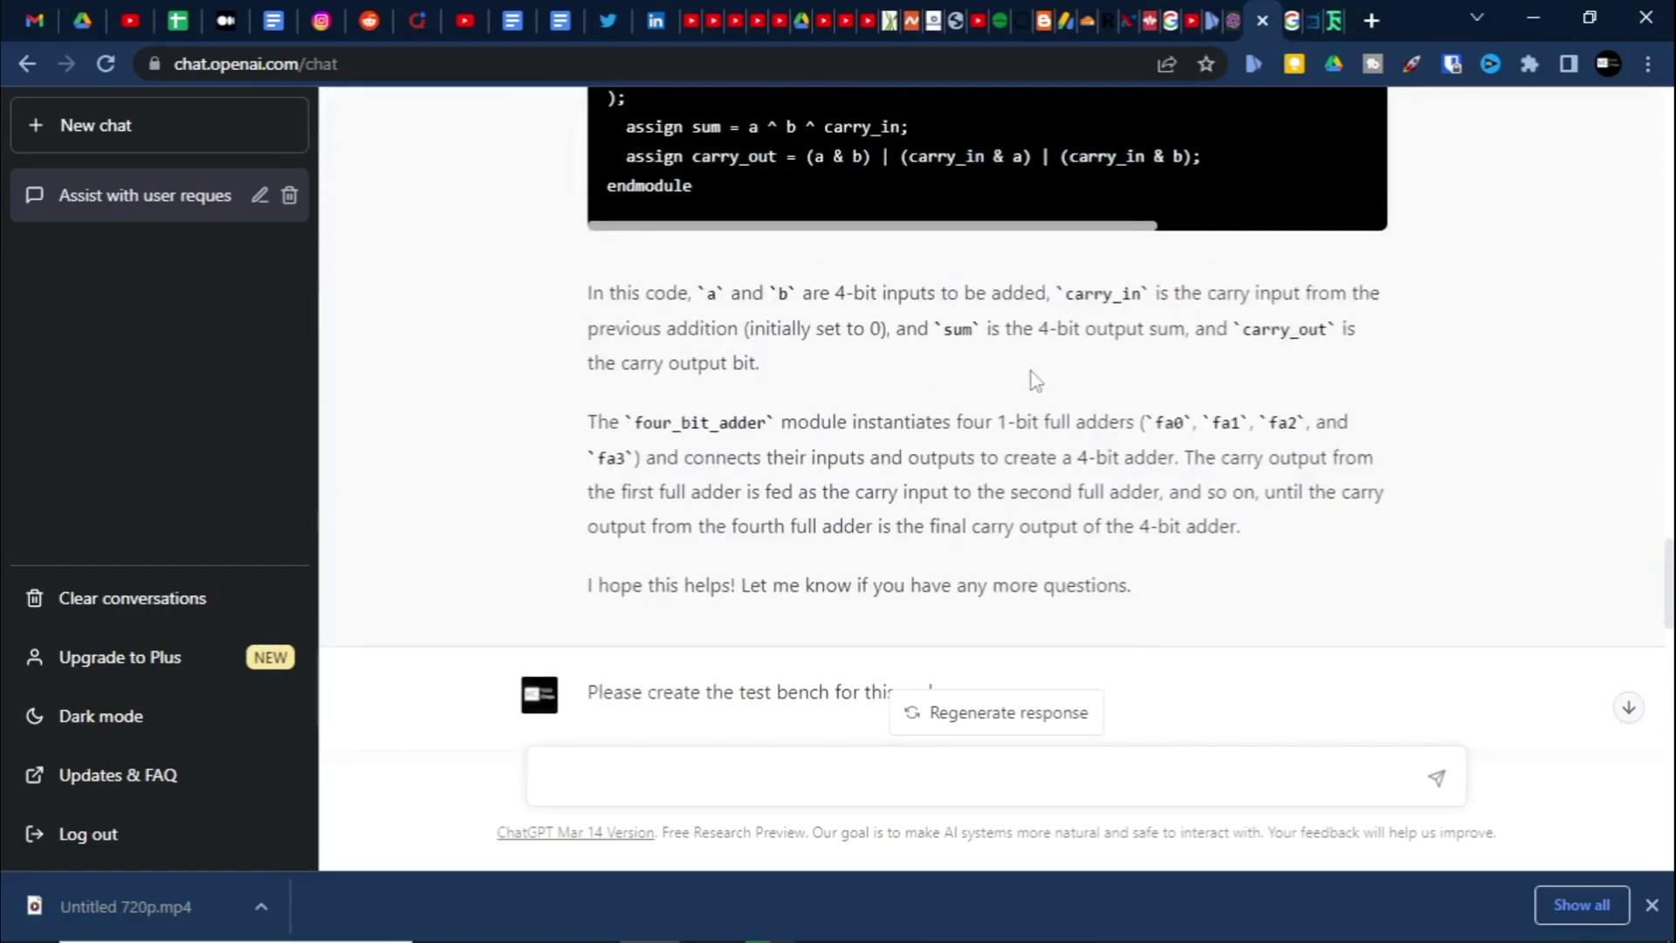
scroll(1032, 374, "up", 9)
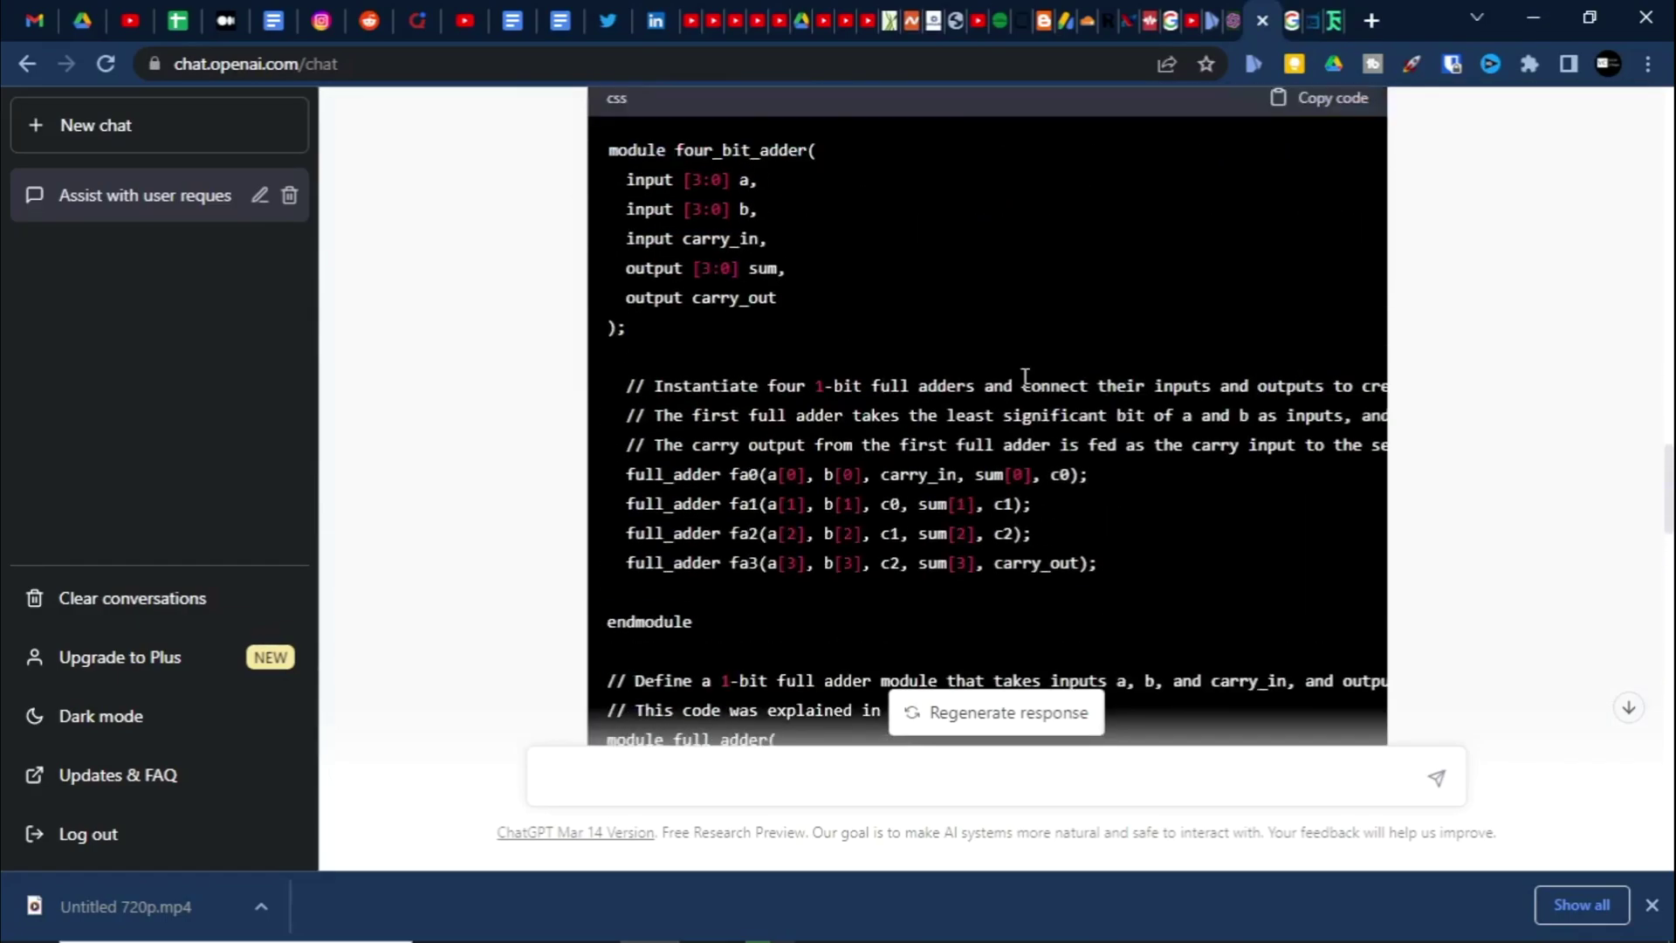
scroll(1025, 377, "up", 10)
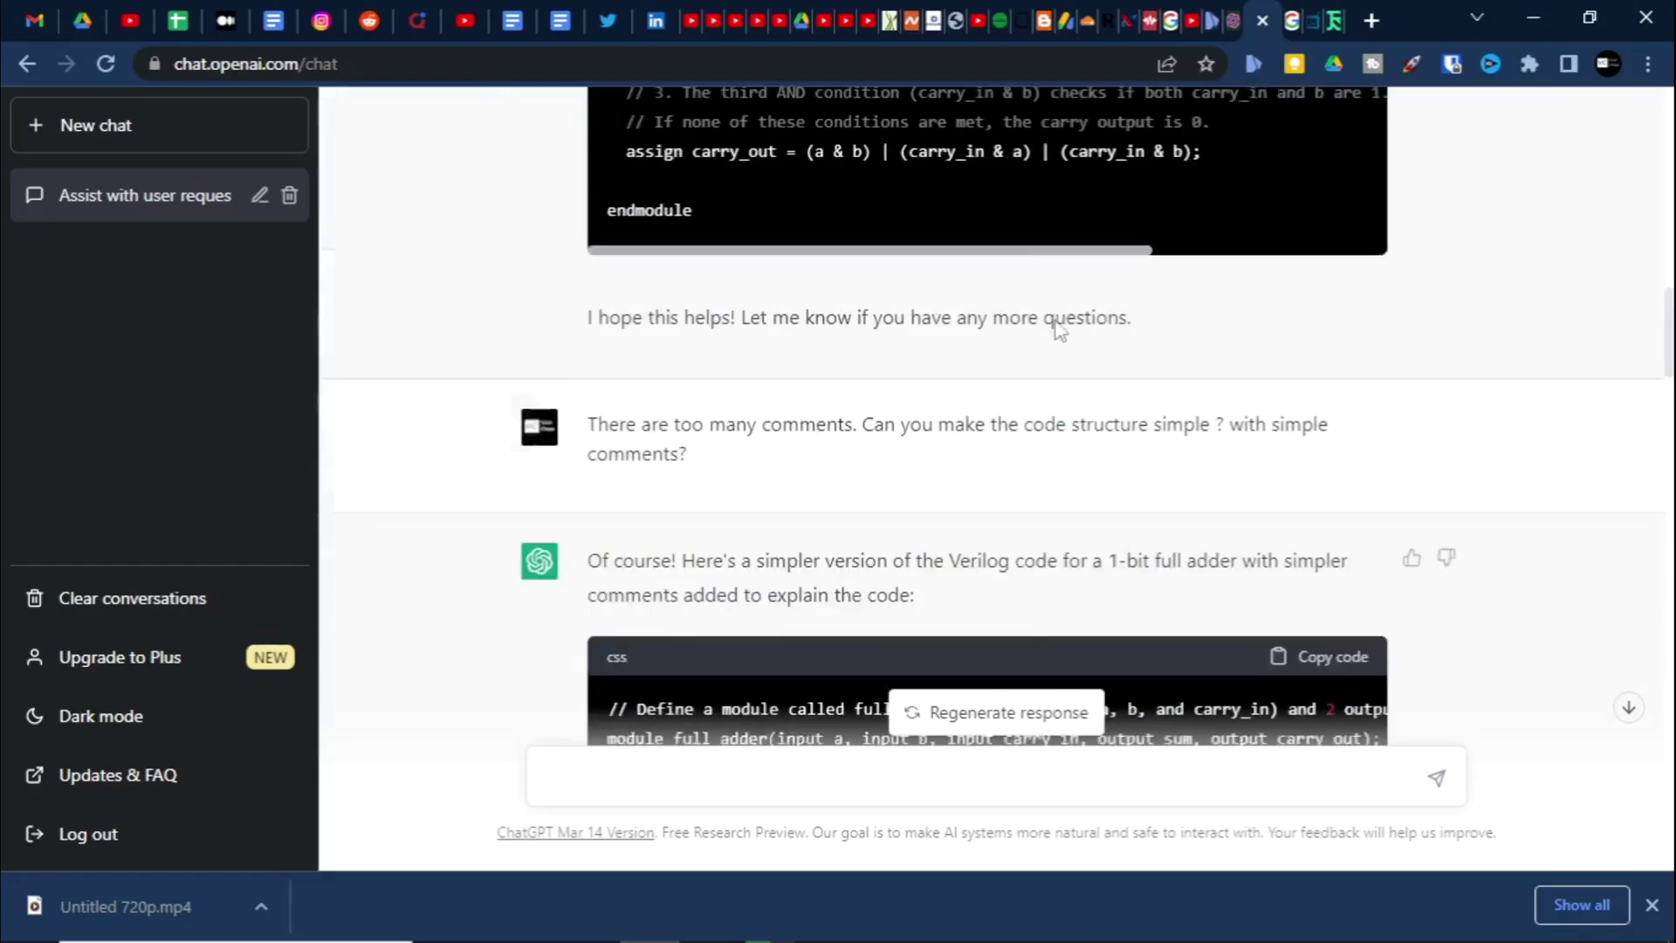
scroll(1032, 314, "up", 5)
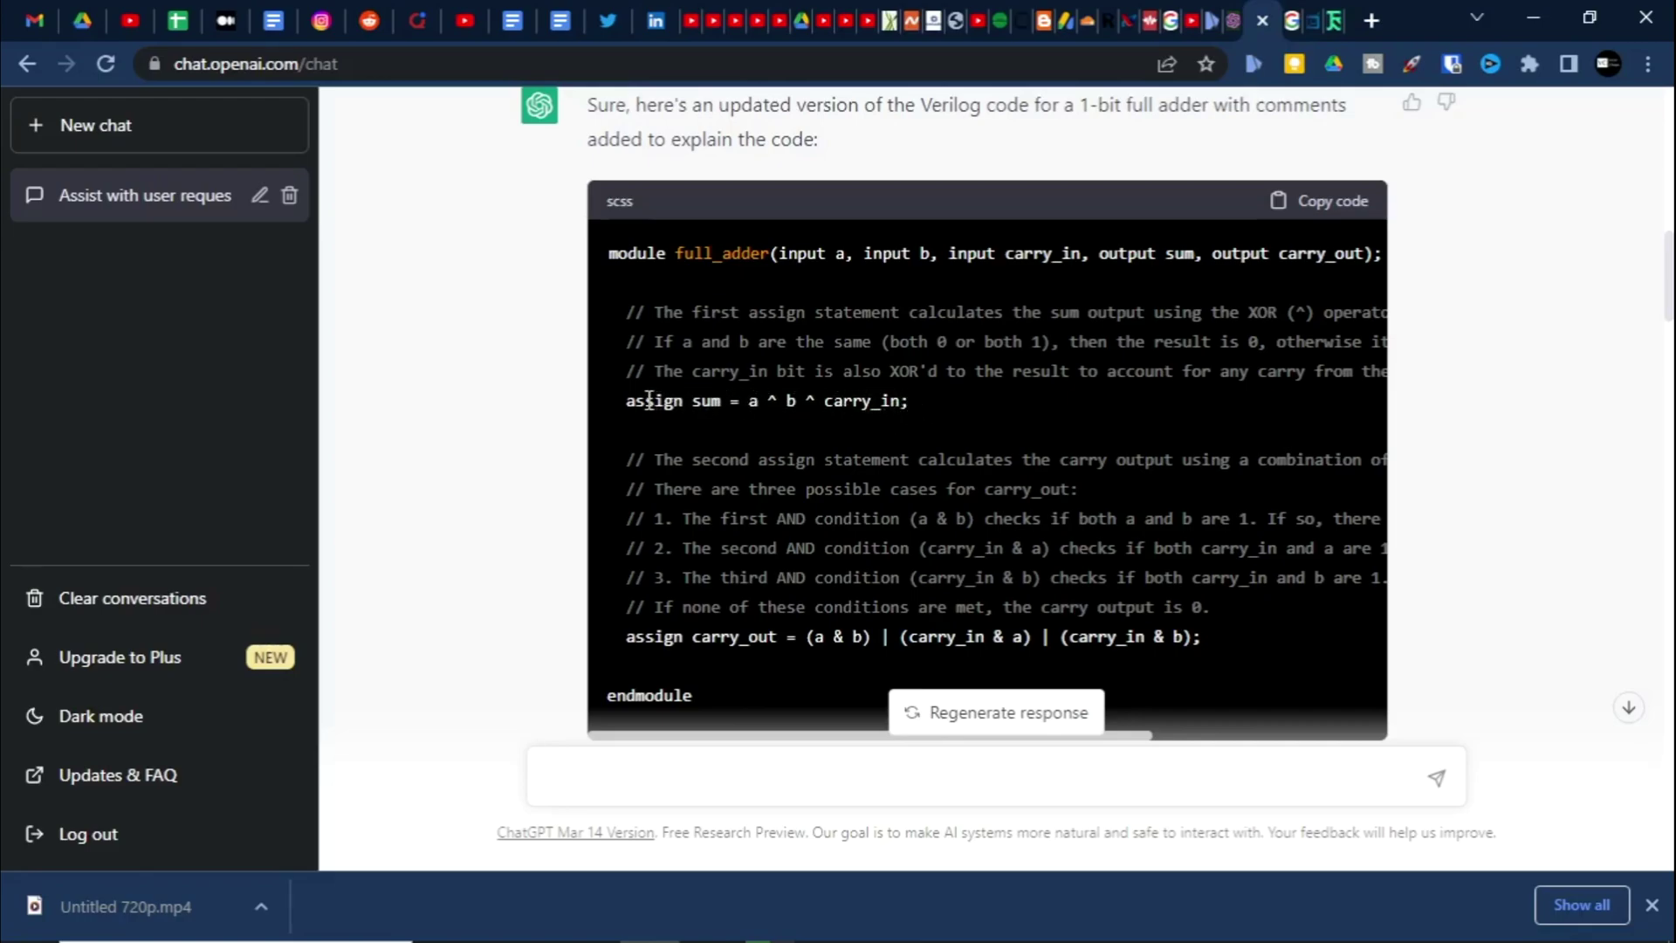
scroll(756, 428, "down", 2)
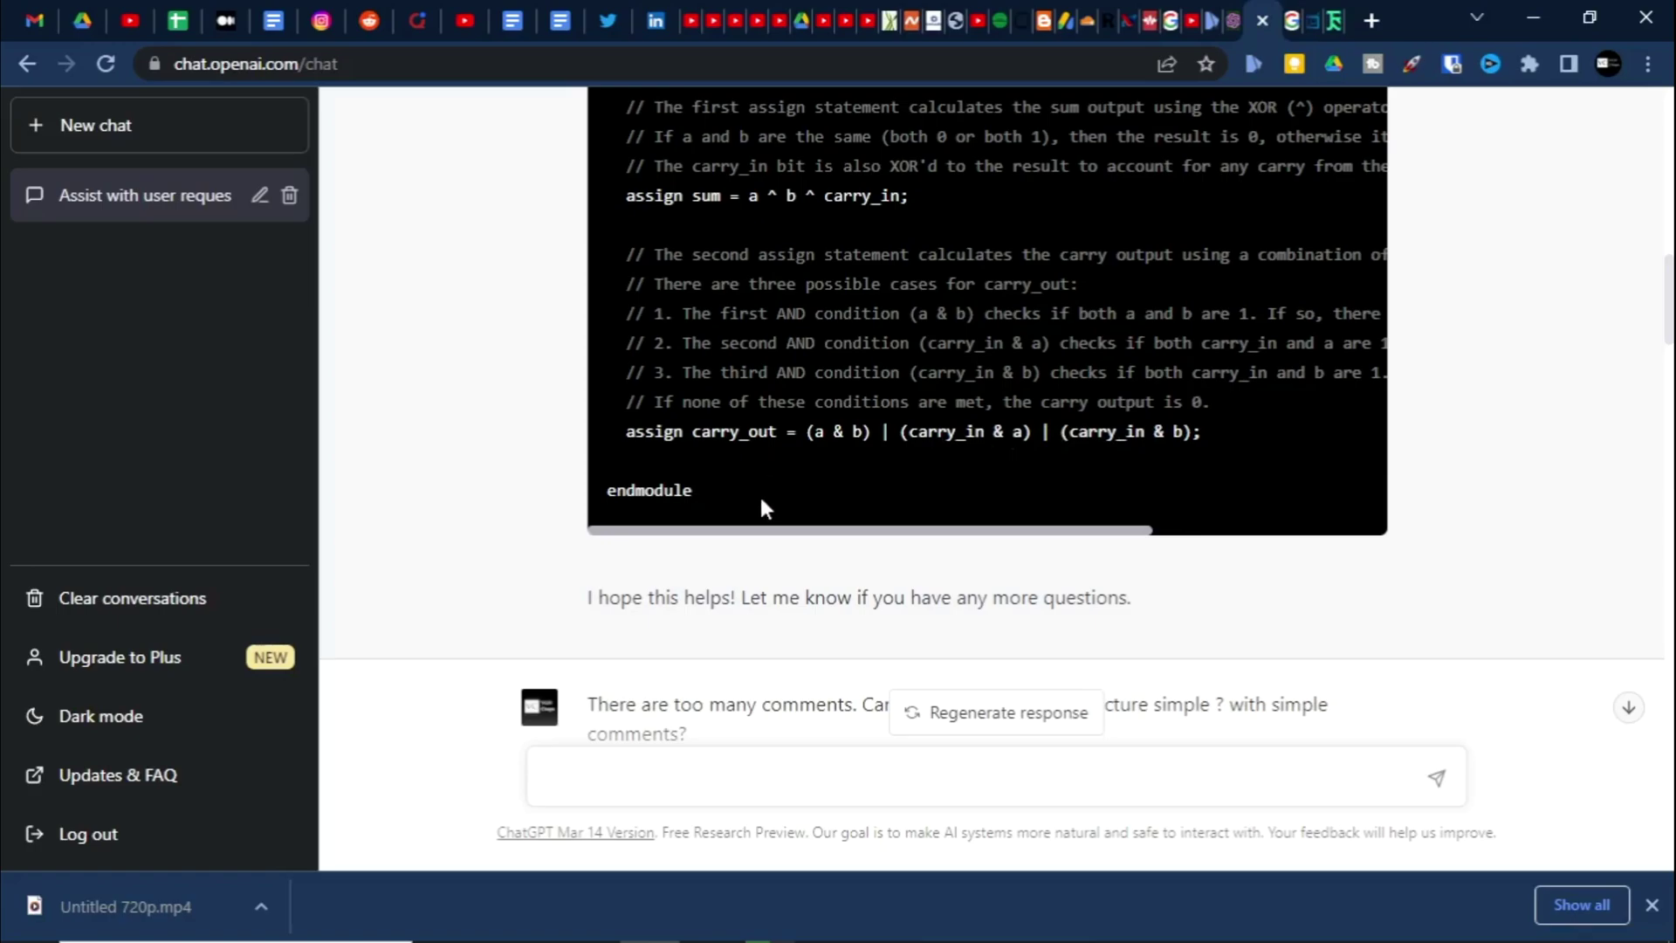
scroll(958, 449, "down", 3)
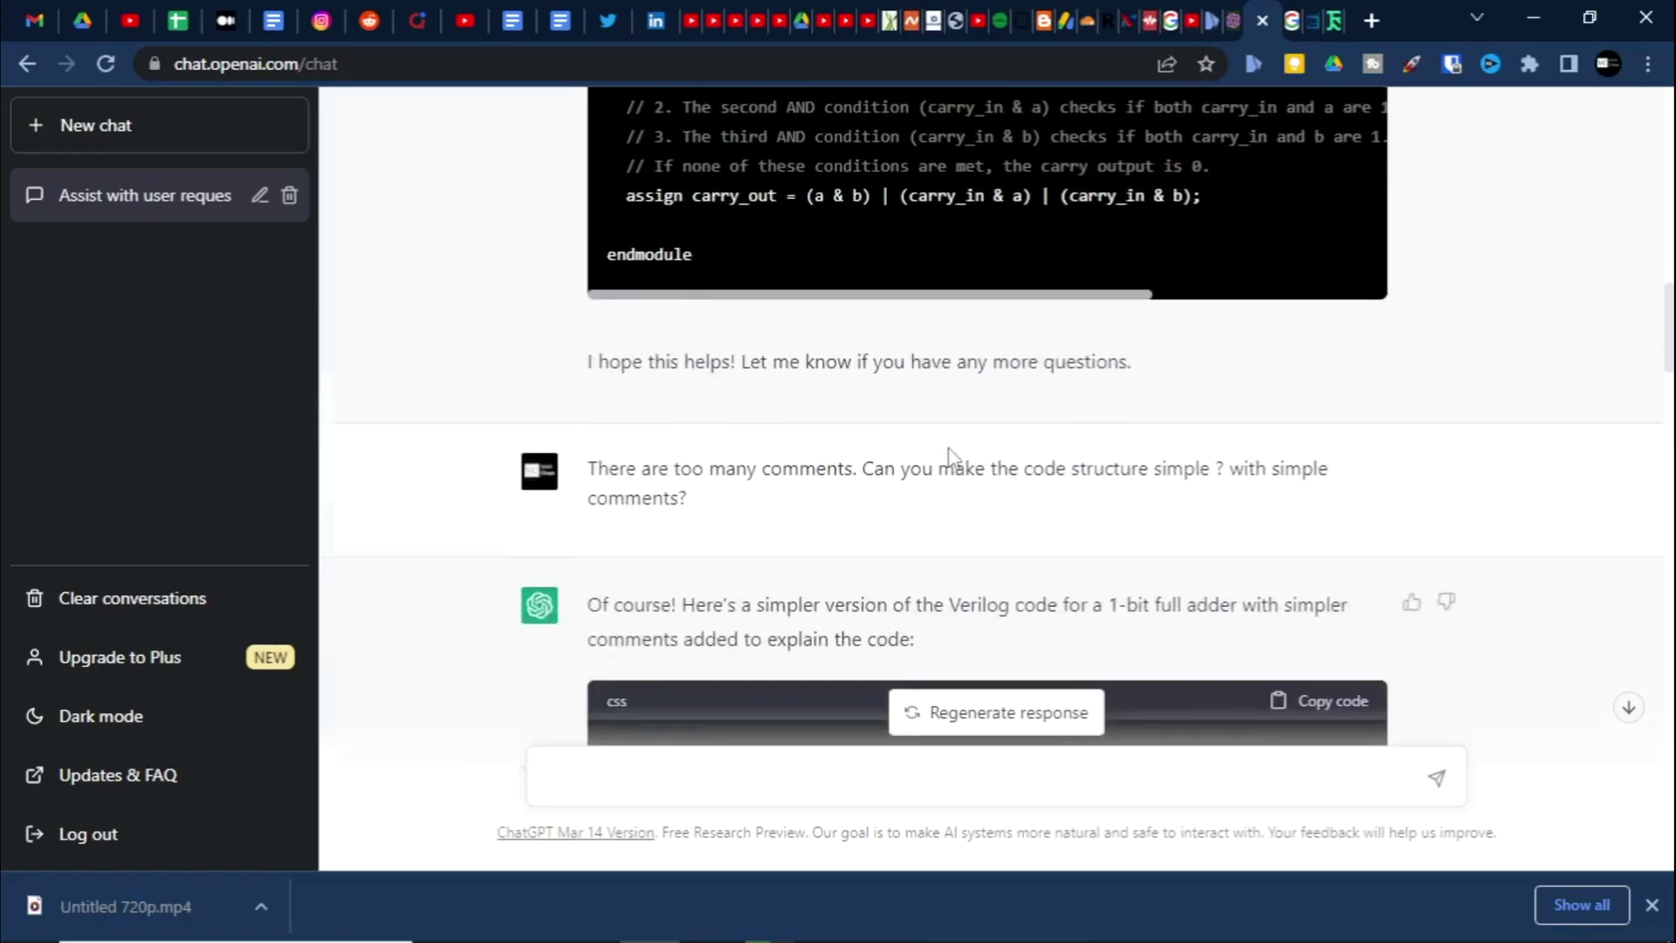
scroll(949, 452, "down", 15)
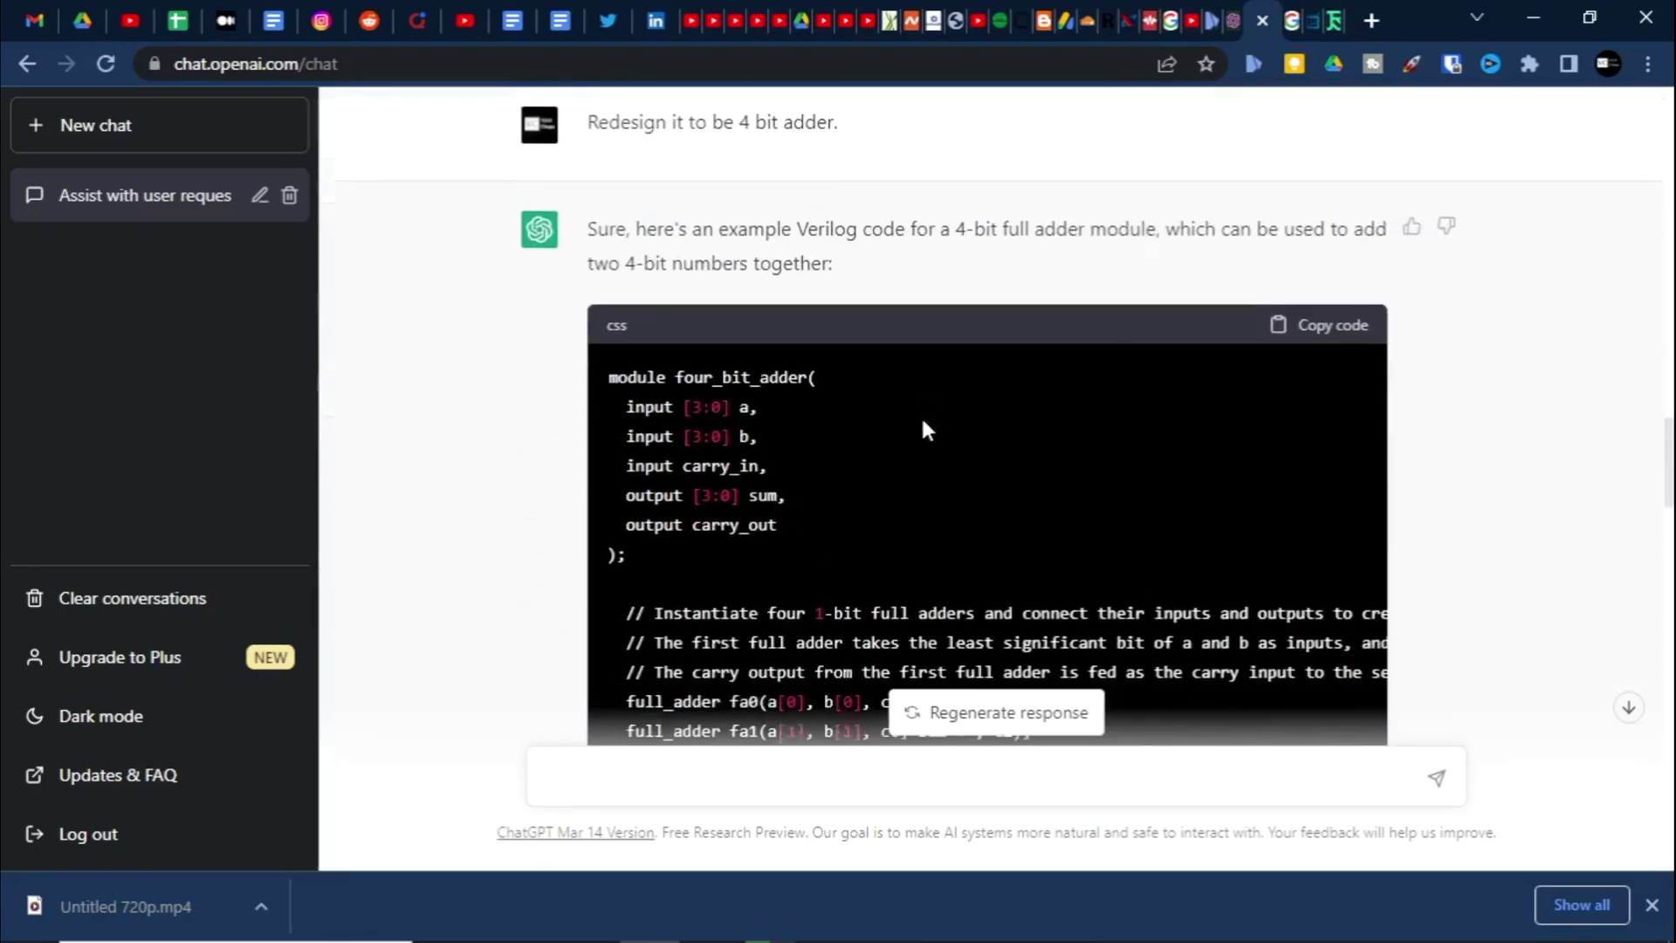
scroll(926, 428, "down", 10)
scroll(916, 461, "up", 2)
scroll(888, 569, "down", 5)
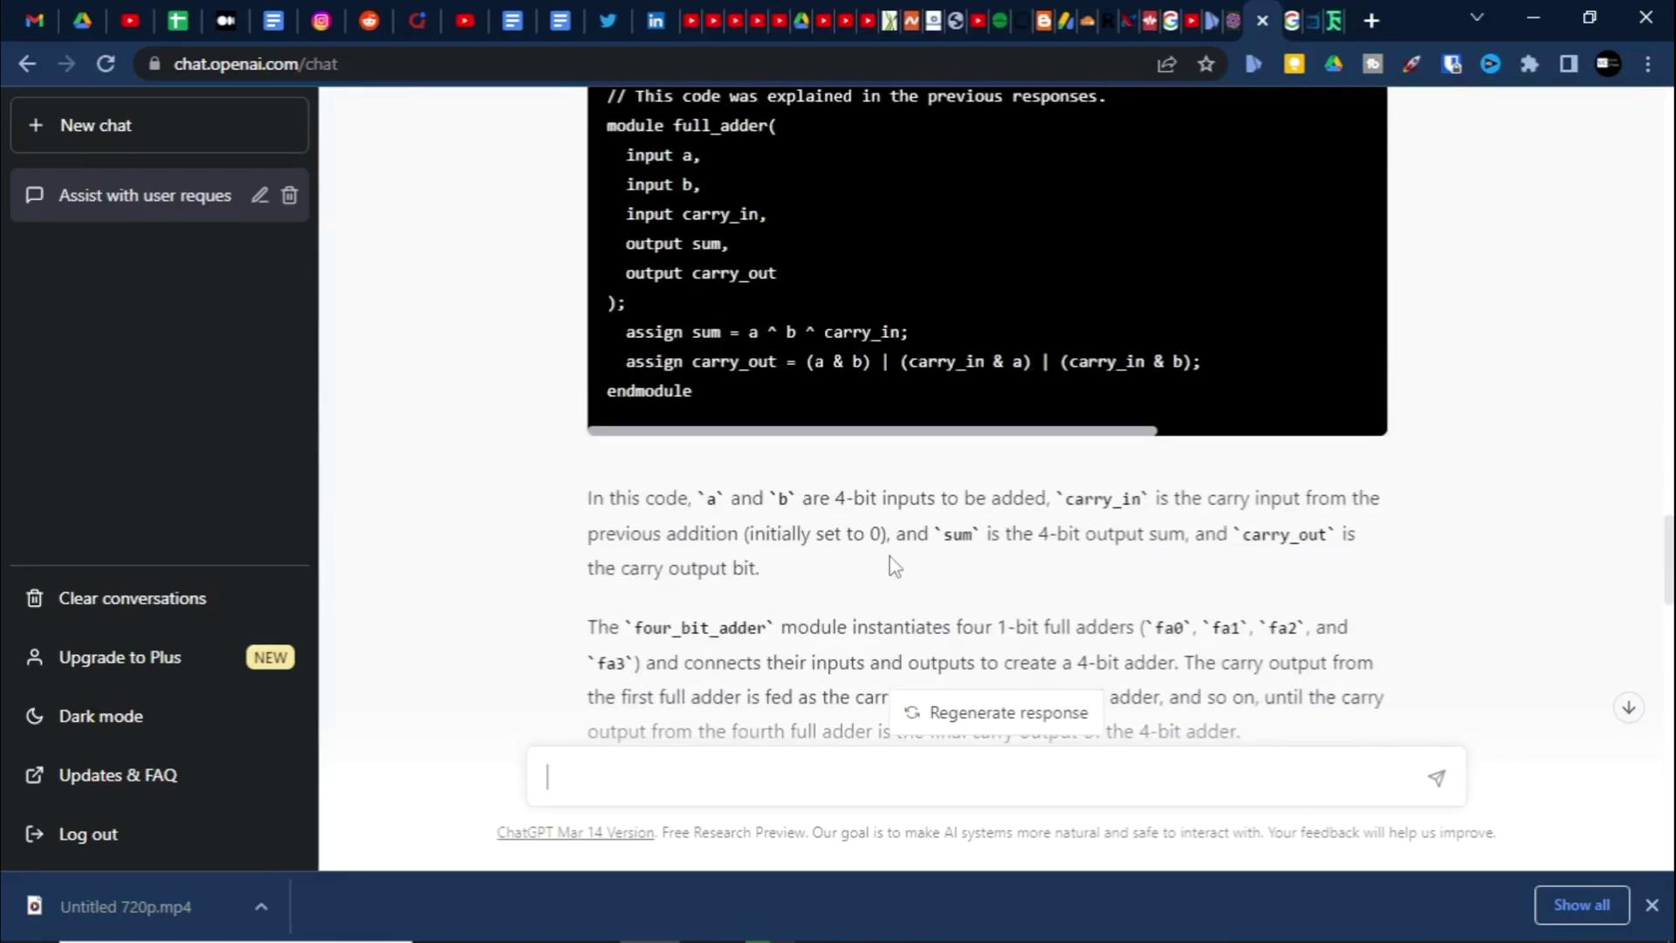
scroll(895, 563, "up", 3)
scroll(888, 546, "up", 4)
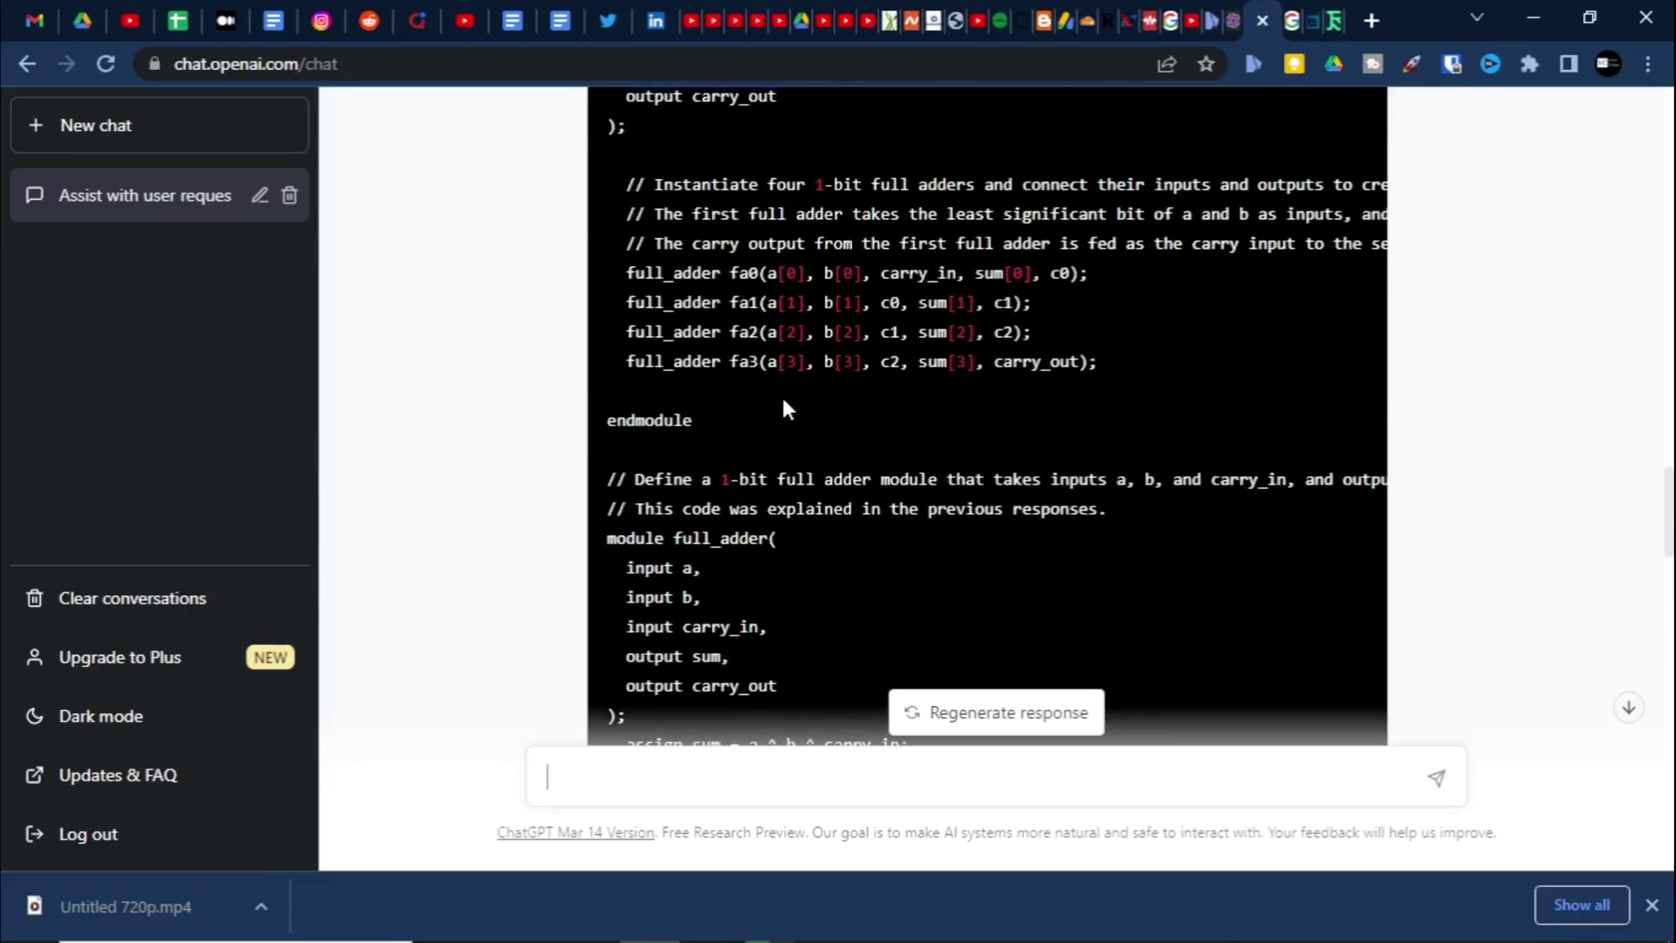
scroll(782, 397, "up", 2)
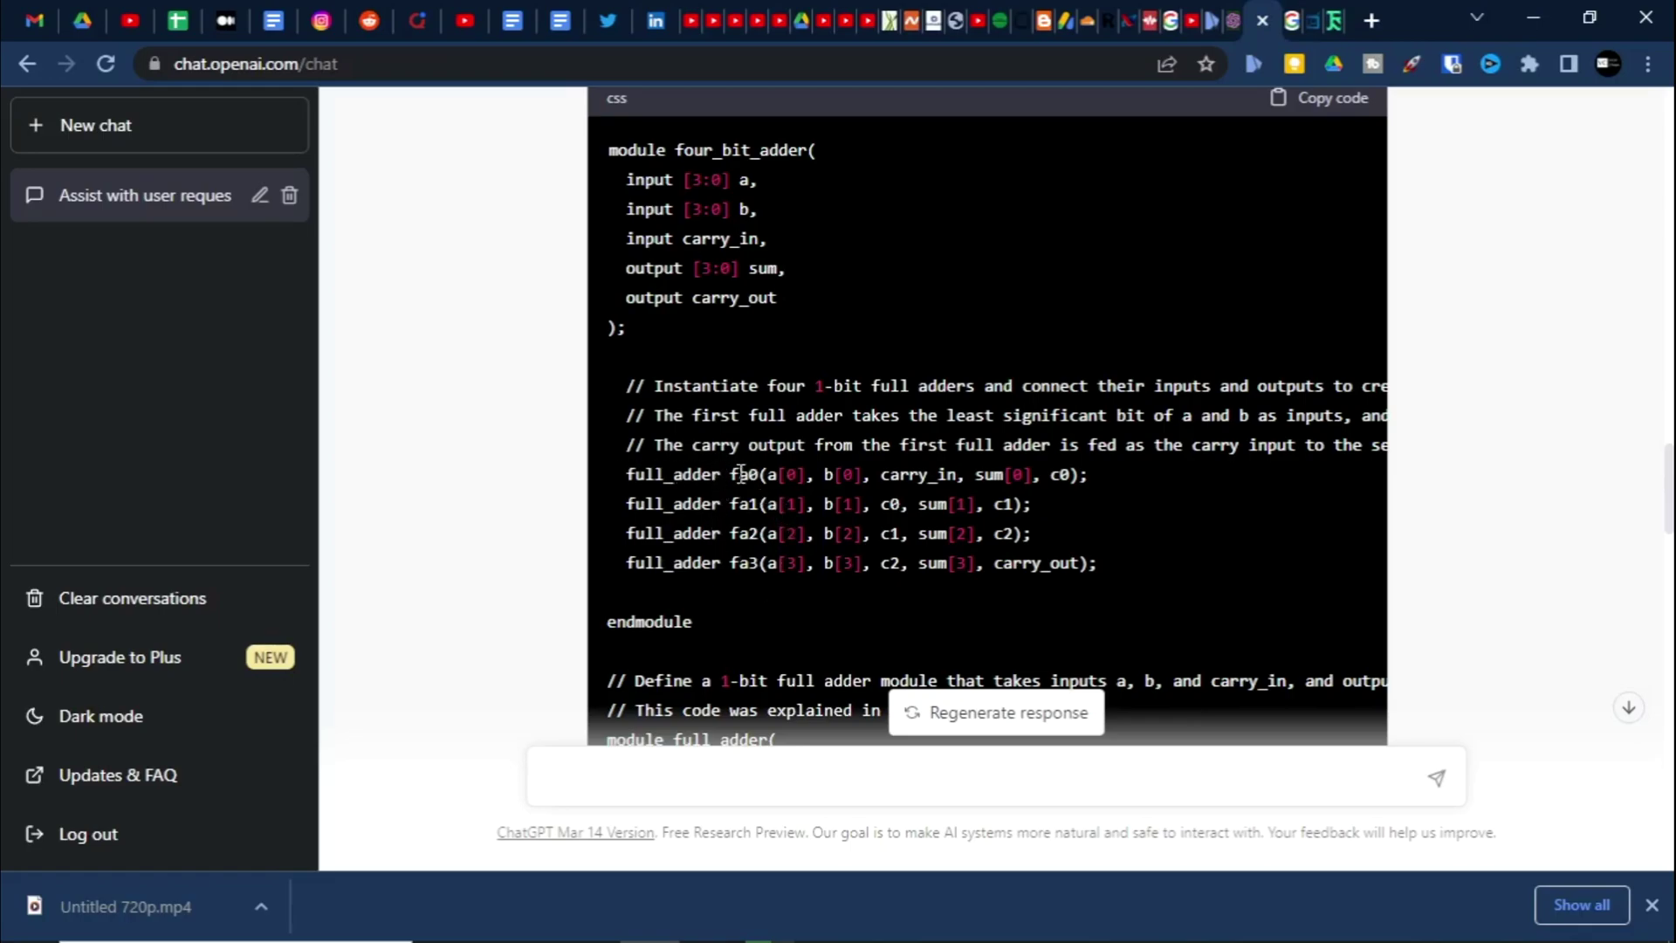
scroll(800, 542, "down", 8)
scroll(814, 585, "up", 3)
left_click_drag(783, 601, 610, 288)
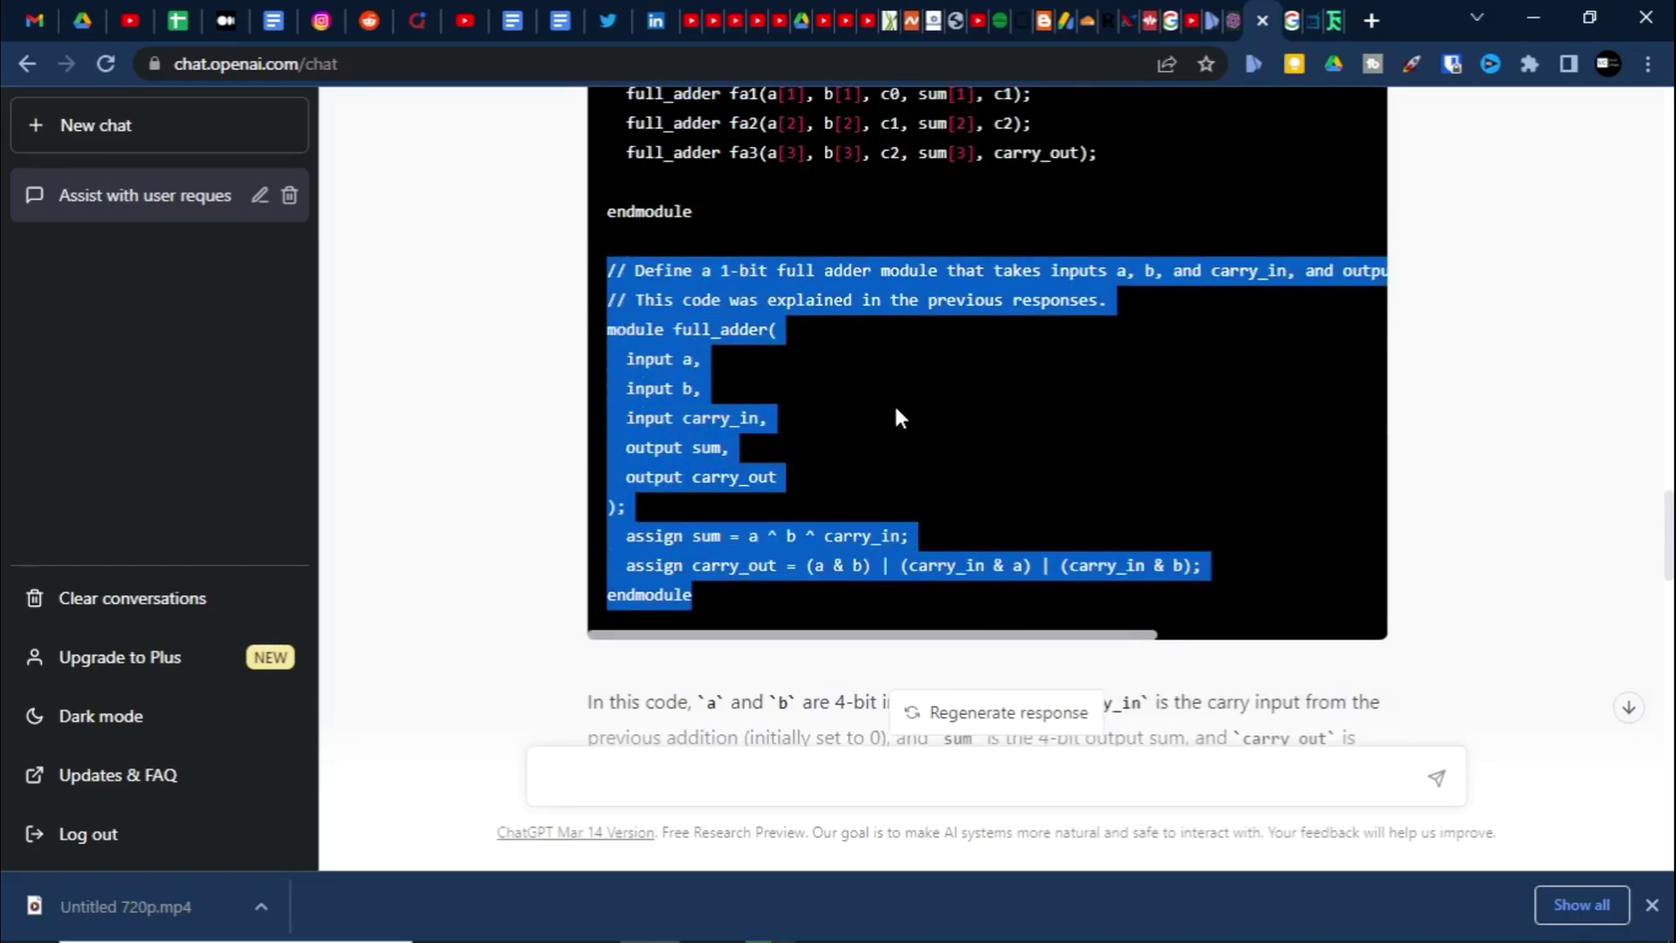
scroll(893, 402, "up", 5)
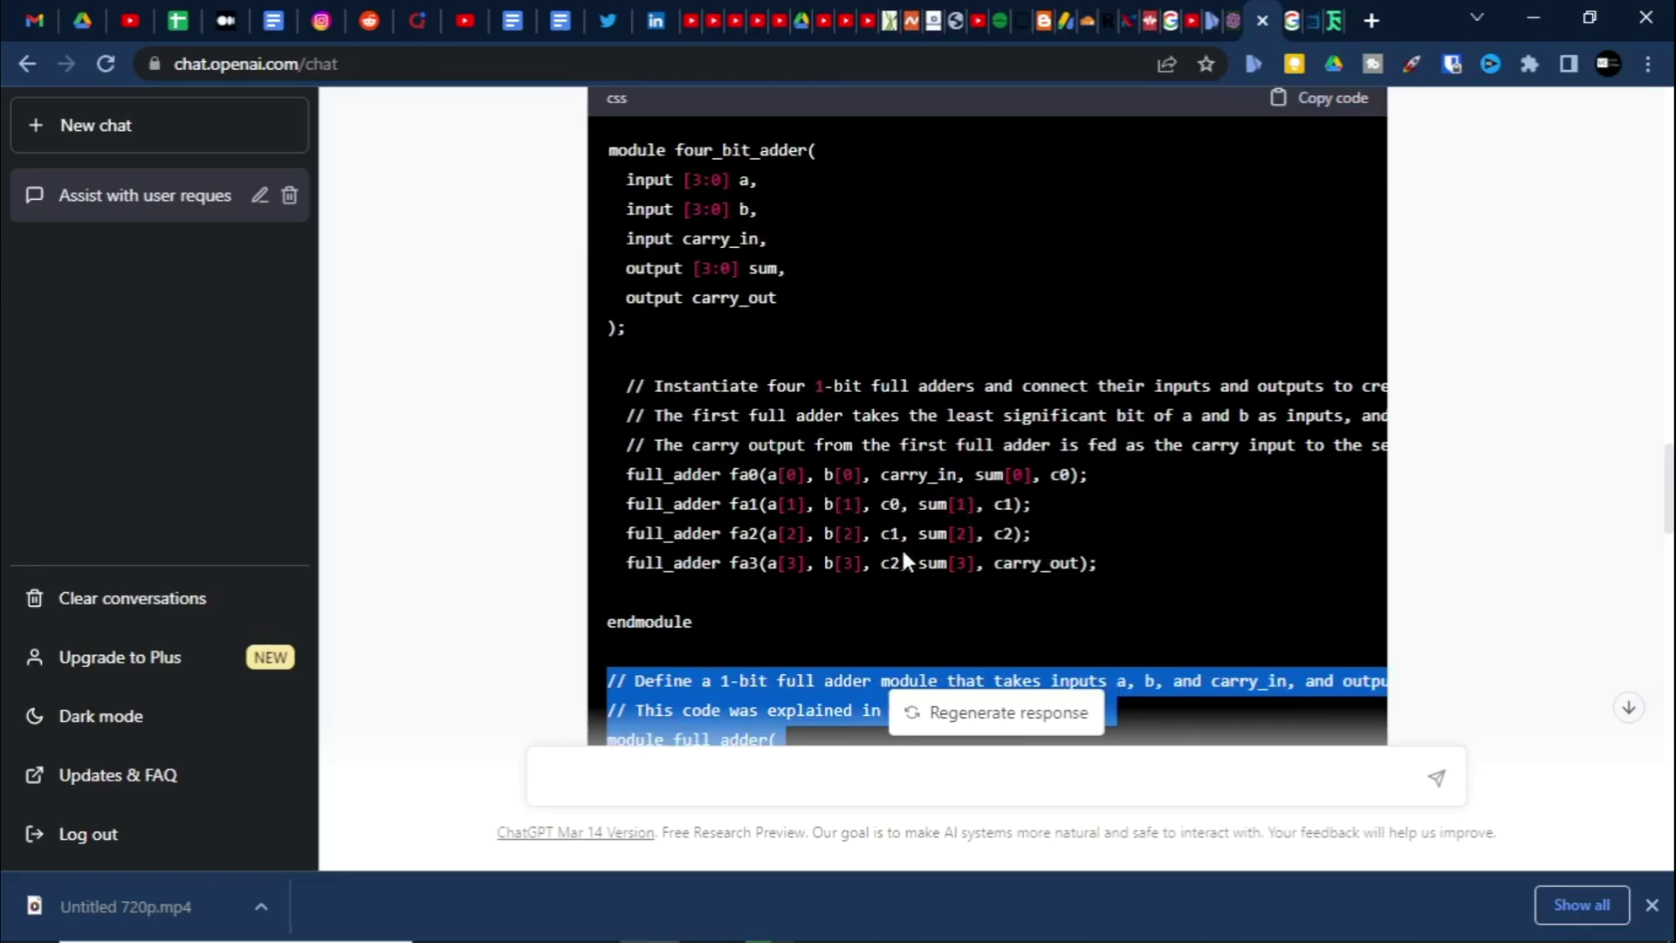
scroll(902, 546, "down", 9)
scroll(907, 450, "down", 1)
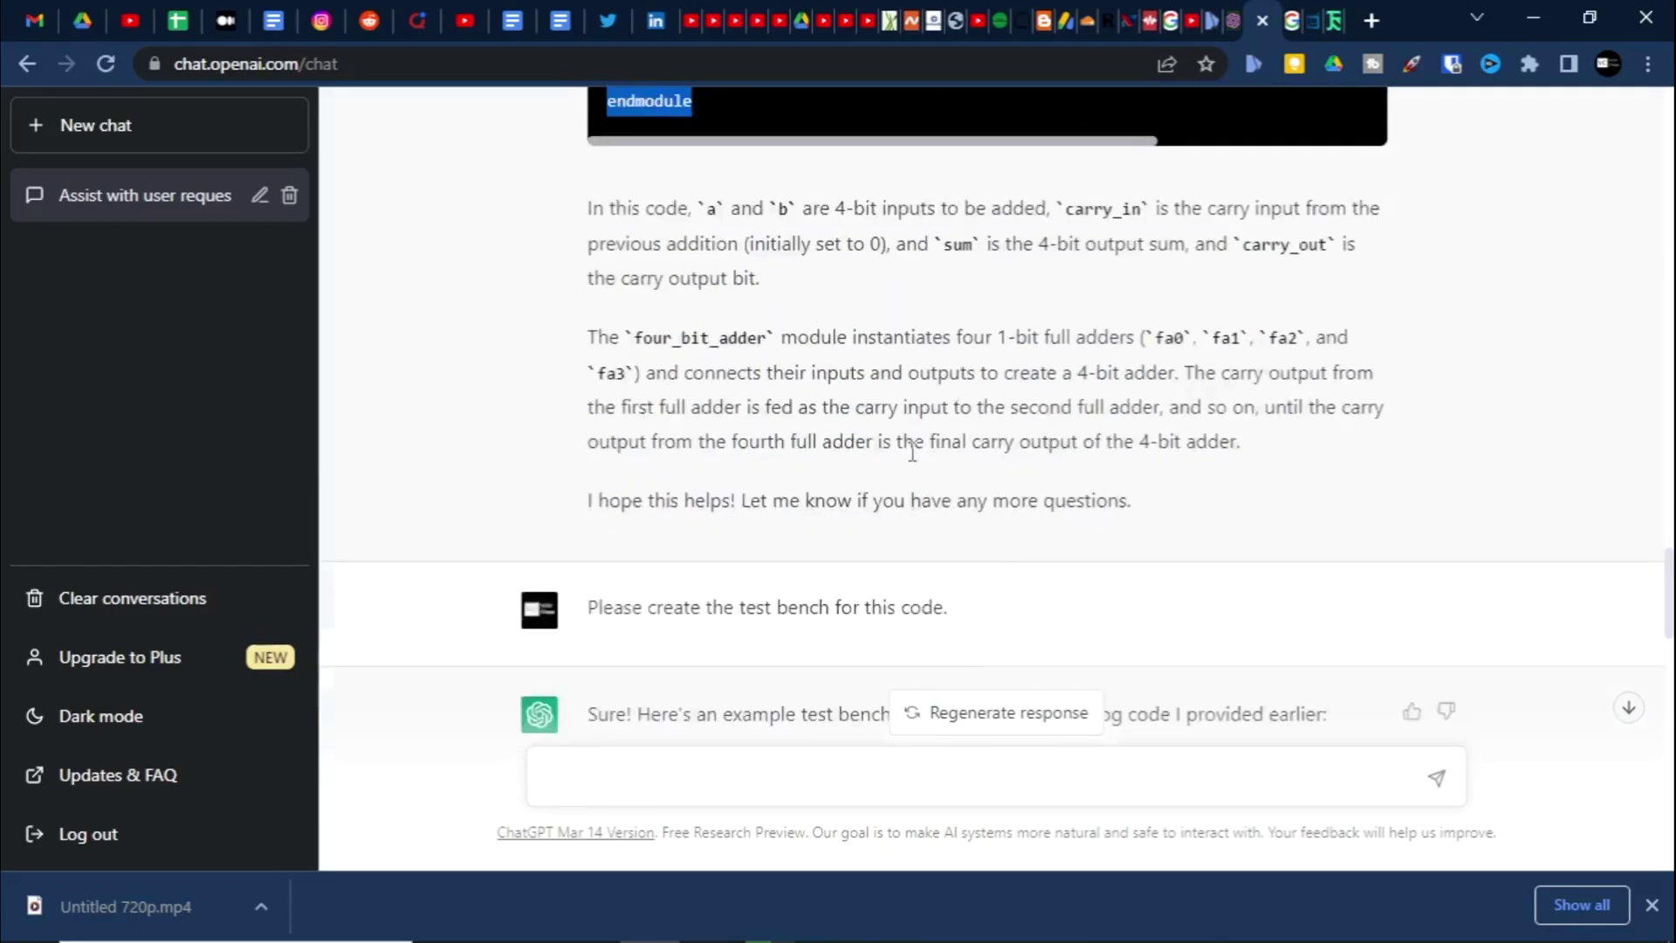
scroll(909, 448, "down", 10)
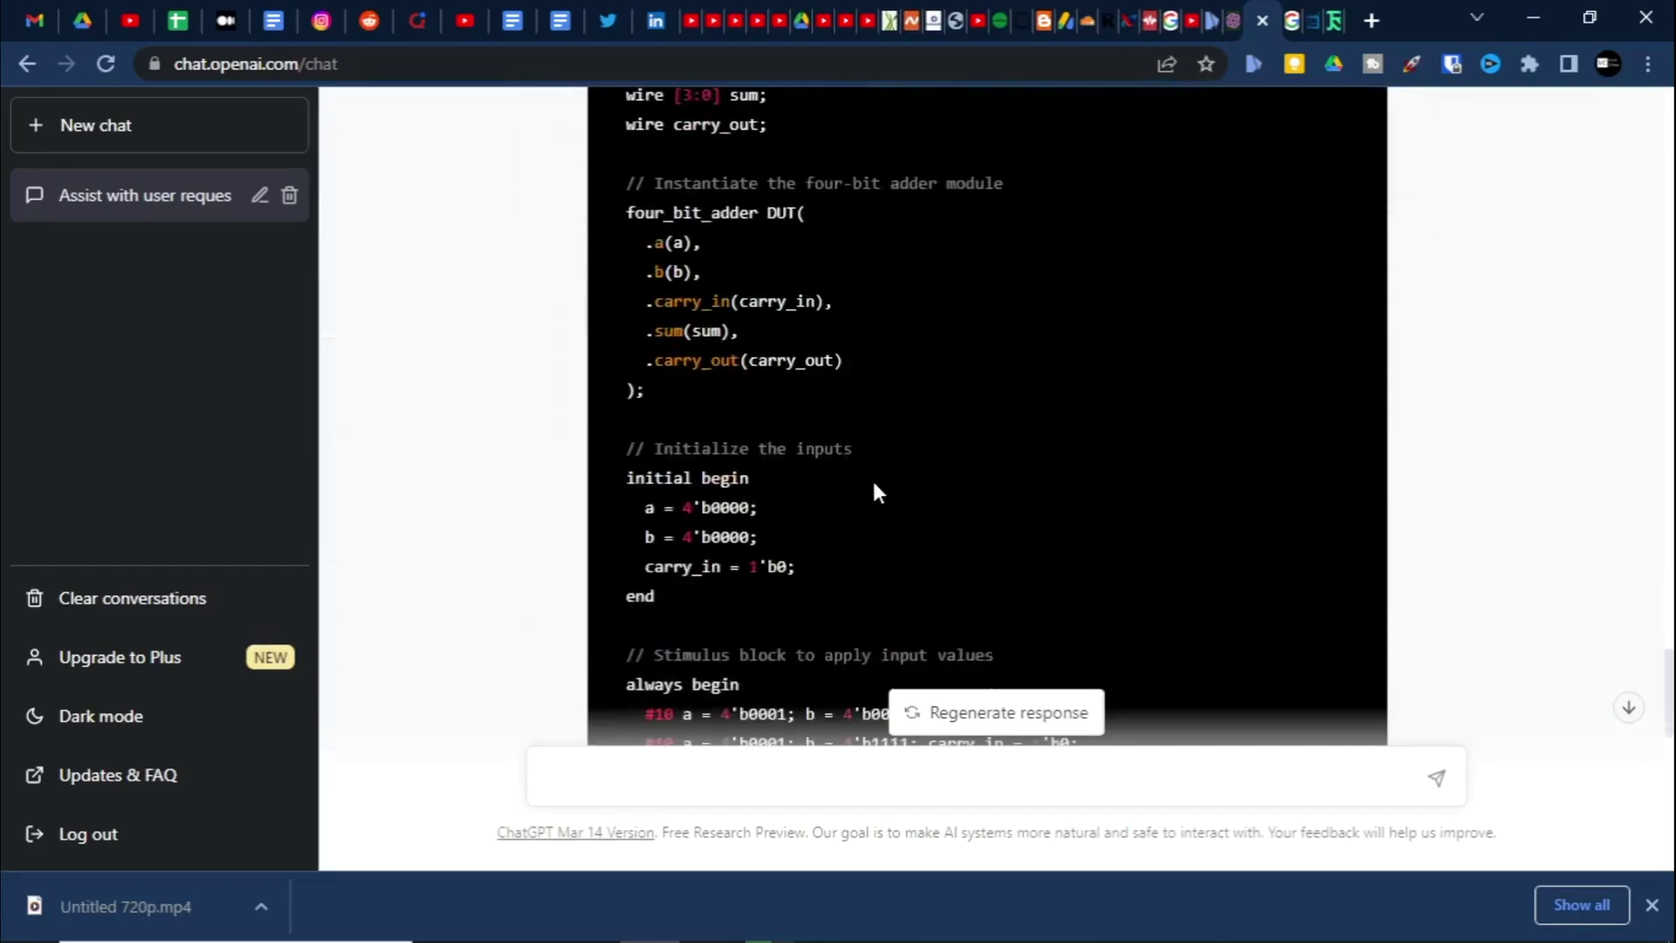
scroll(855, 489, "down", 1)
scroll(979, 411, "down", 8)
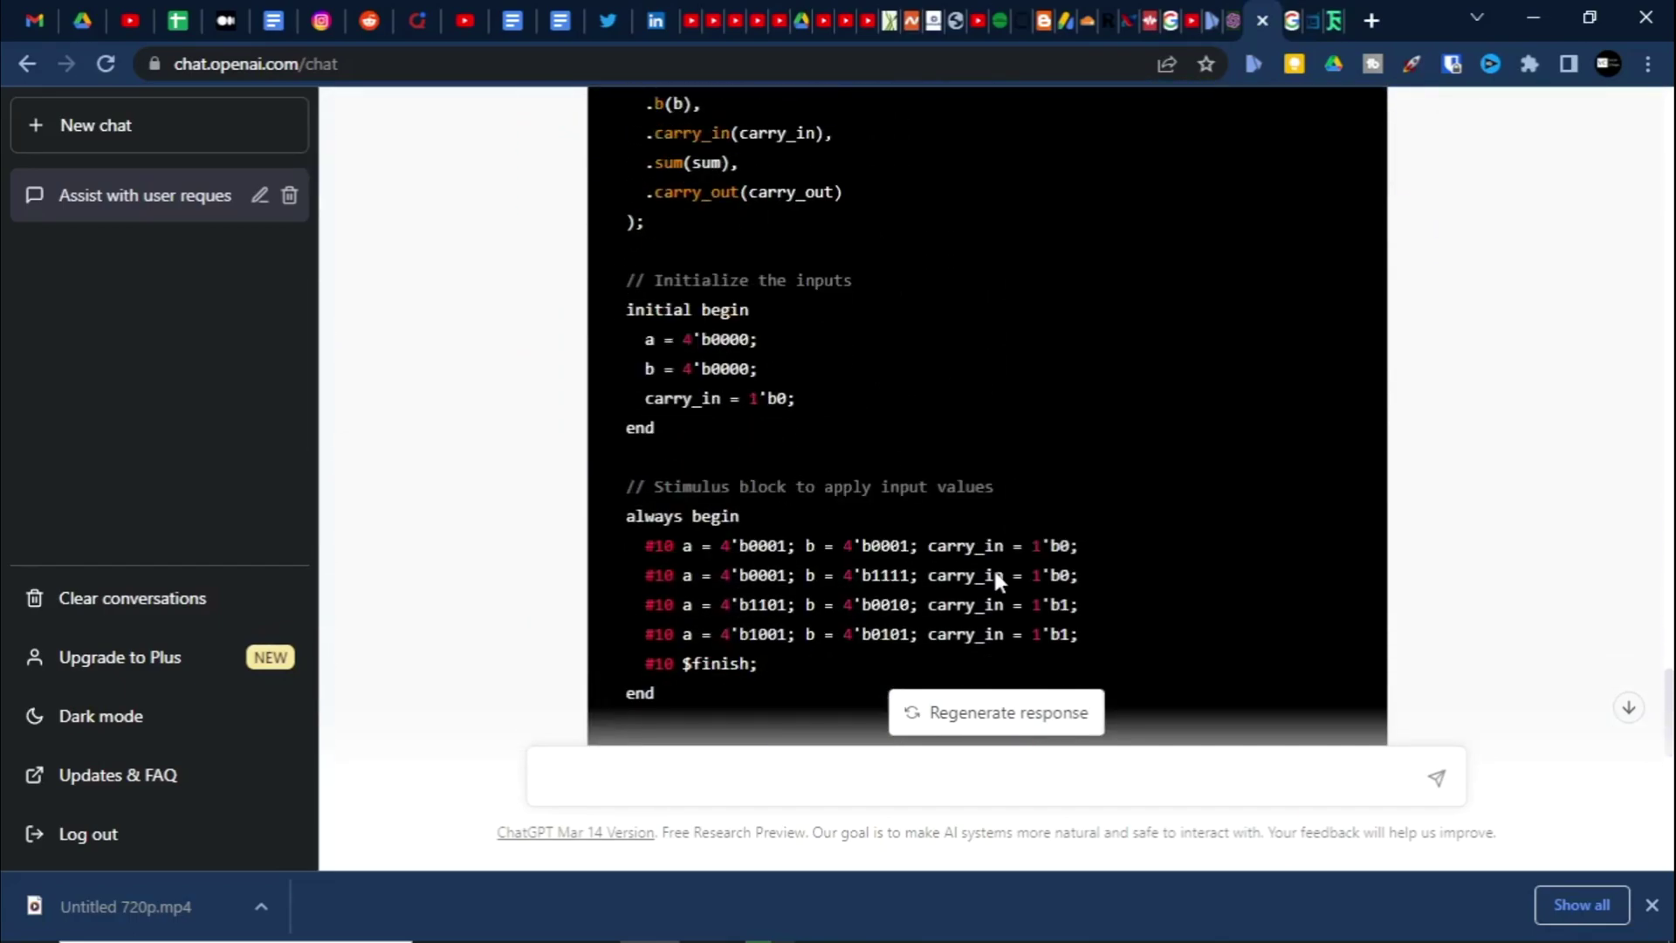
scroll(851, 583, "down", 3)
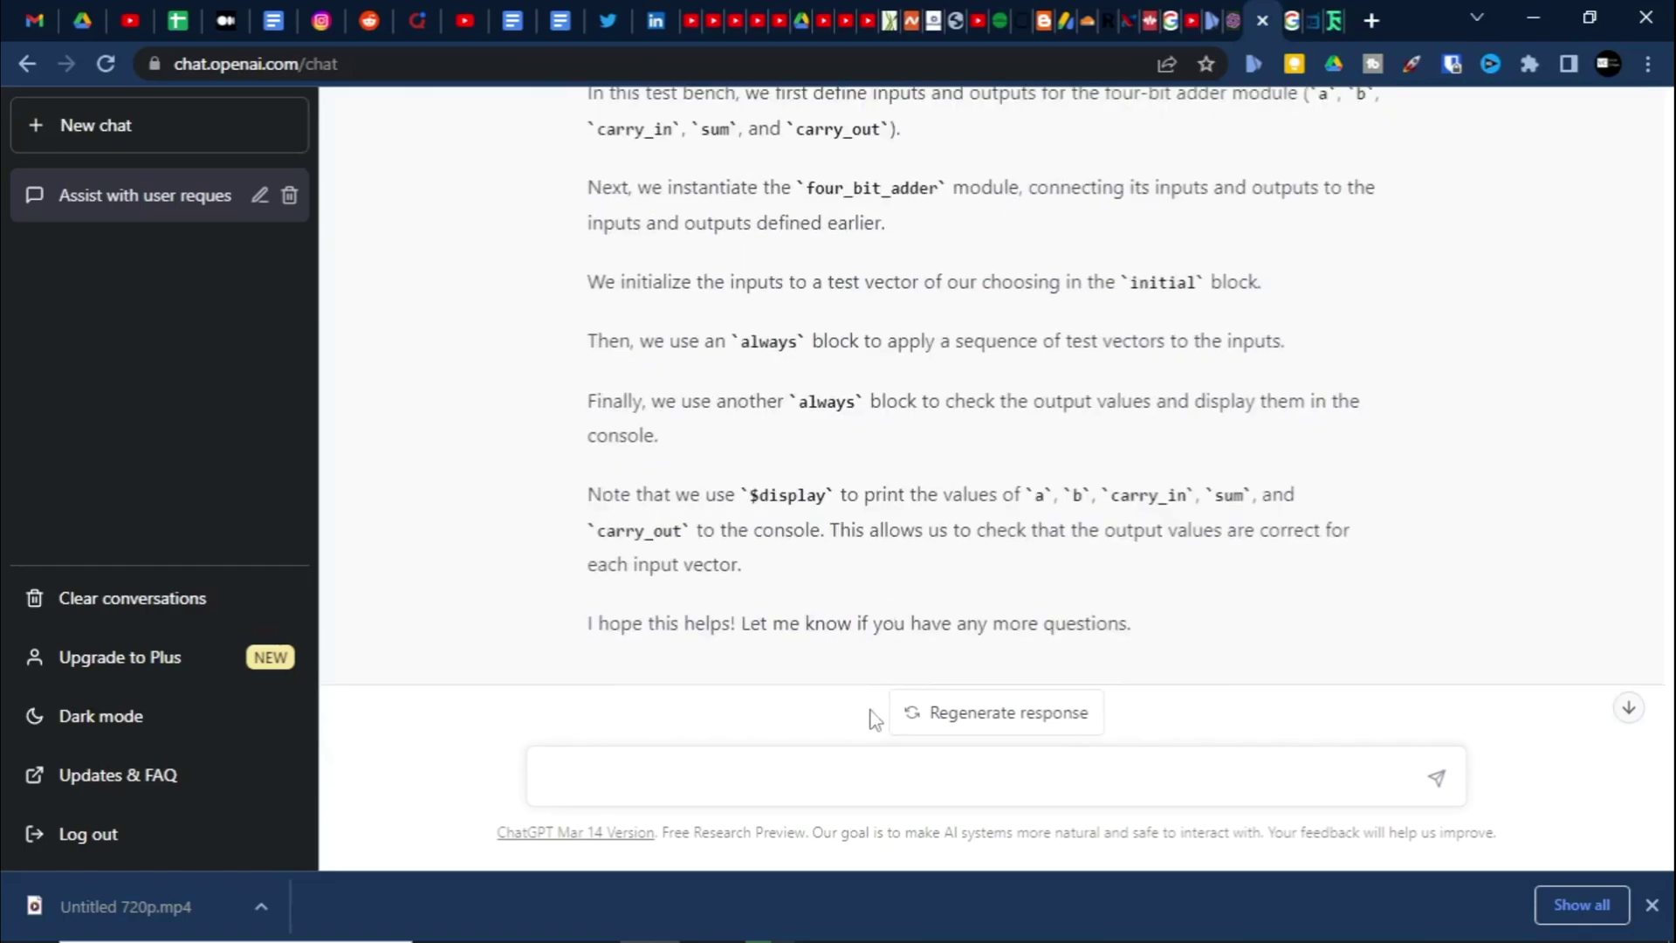
Step: Ask ChatGPT to display the output values of the 4-bit full adder and its test bench
left_click(856, 772)
type("Can you display th")
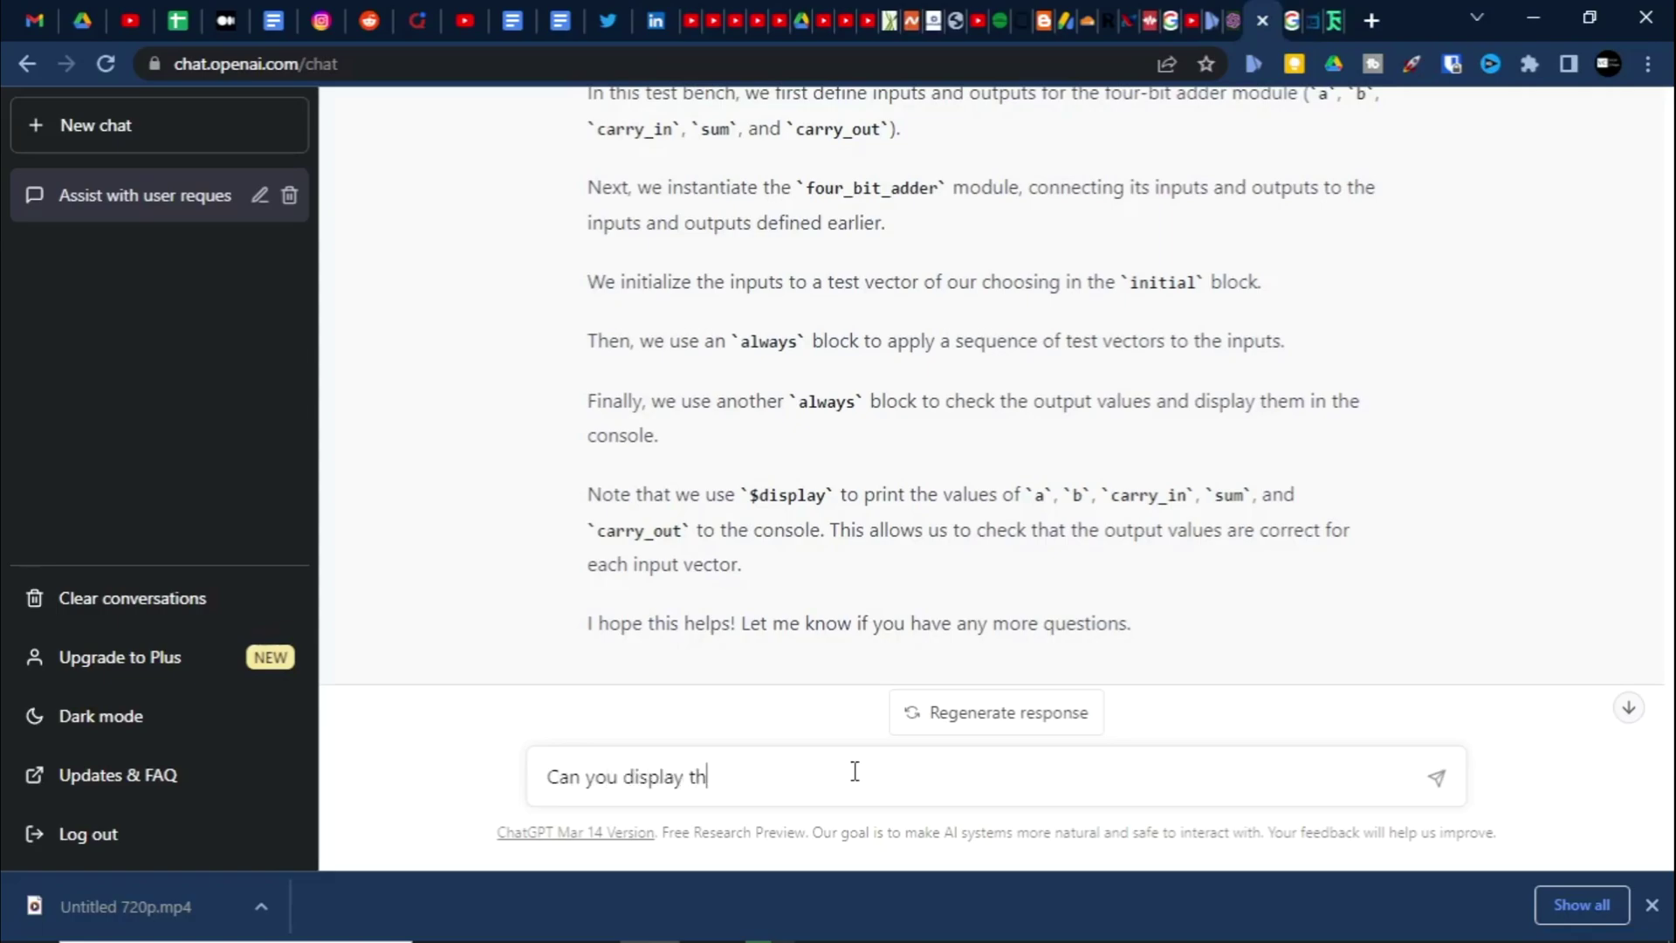
type("e output value using above")
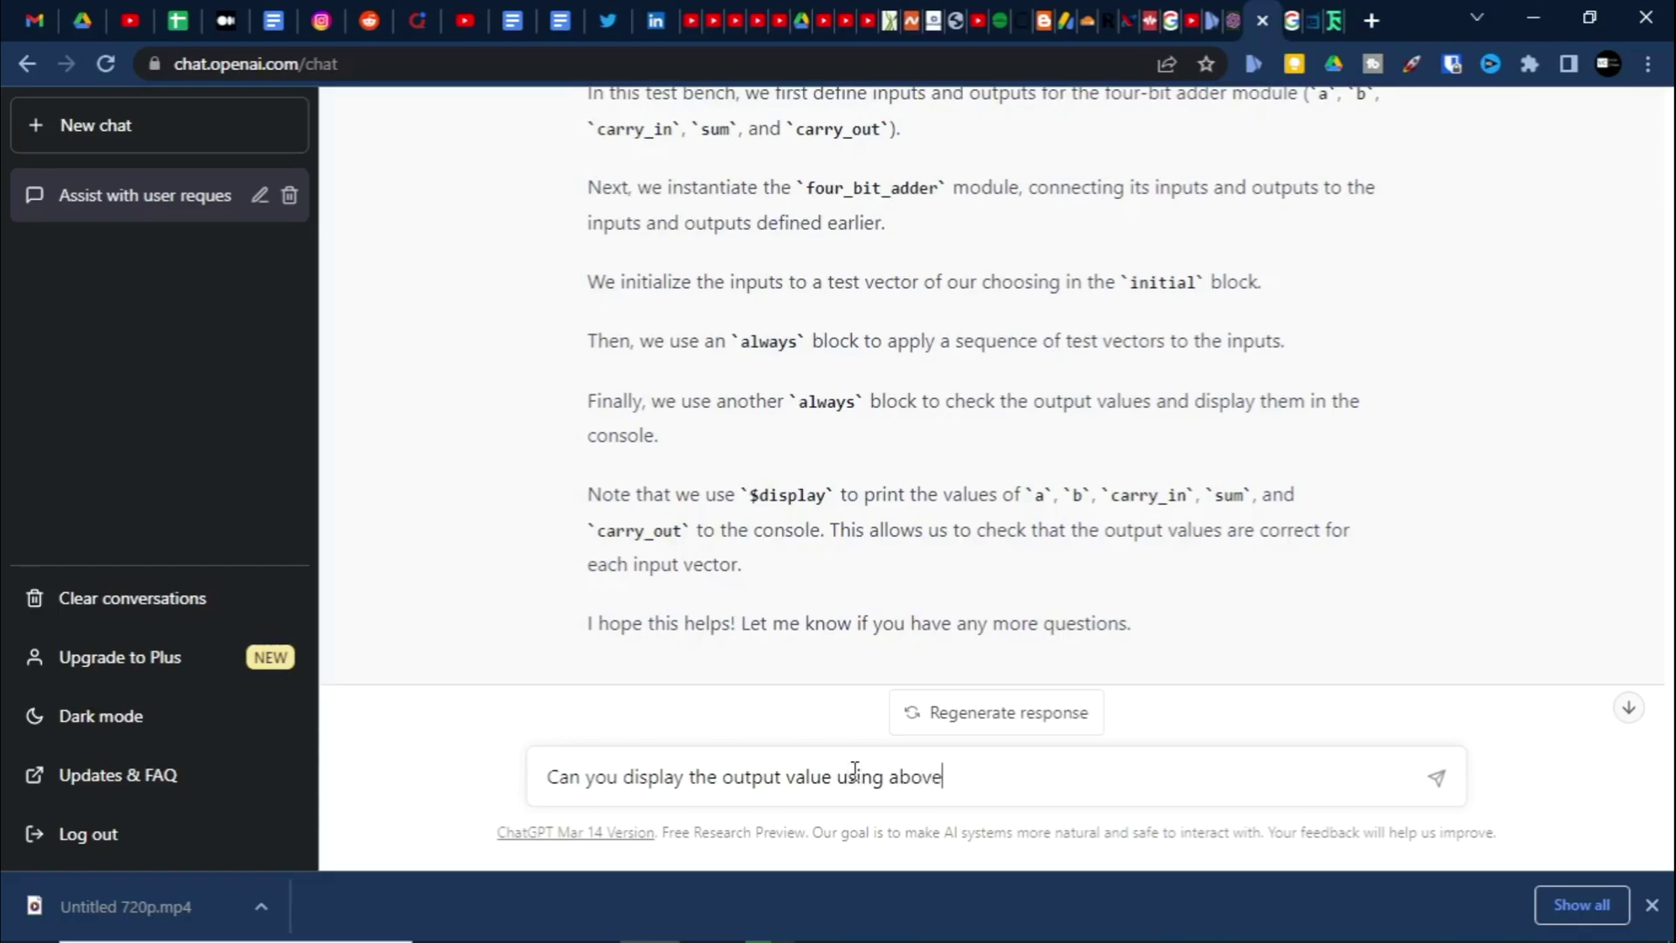
type(" given 4 bit full adder as well as")
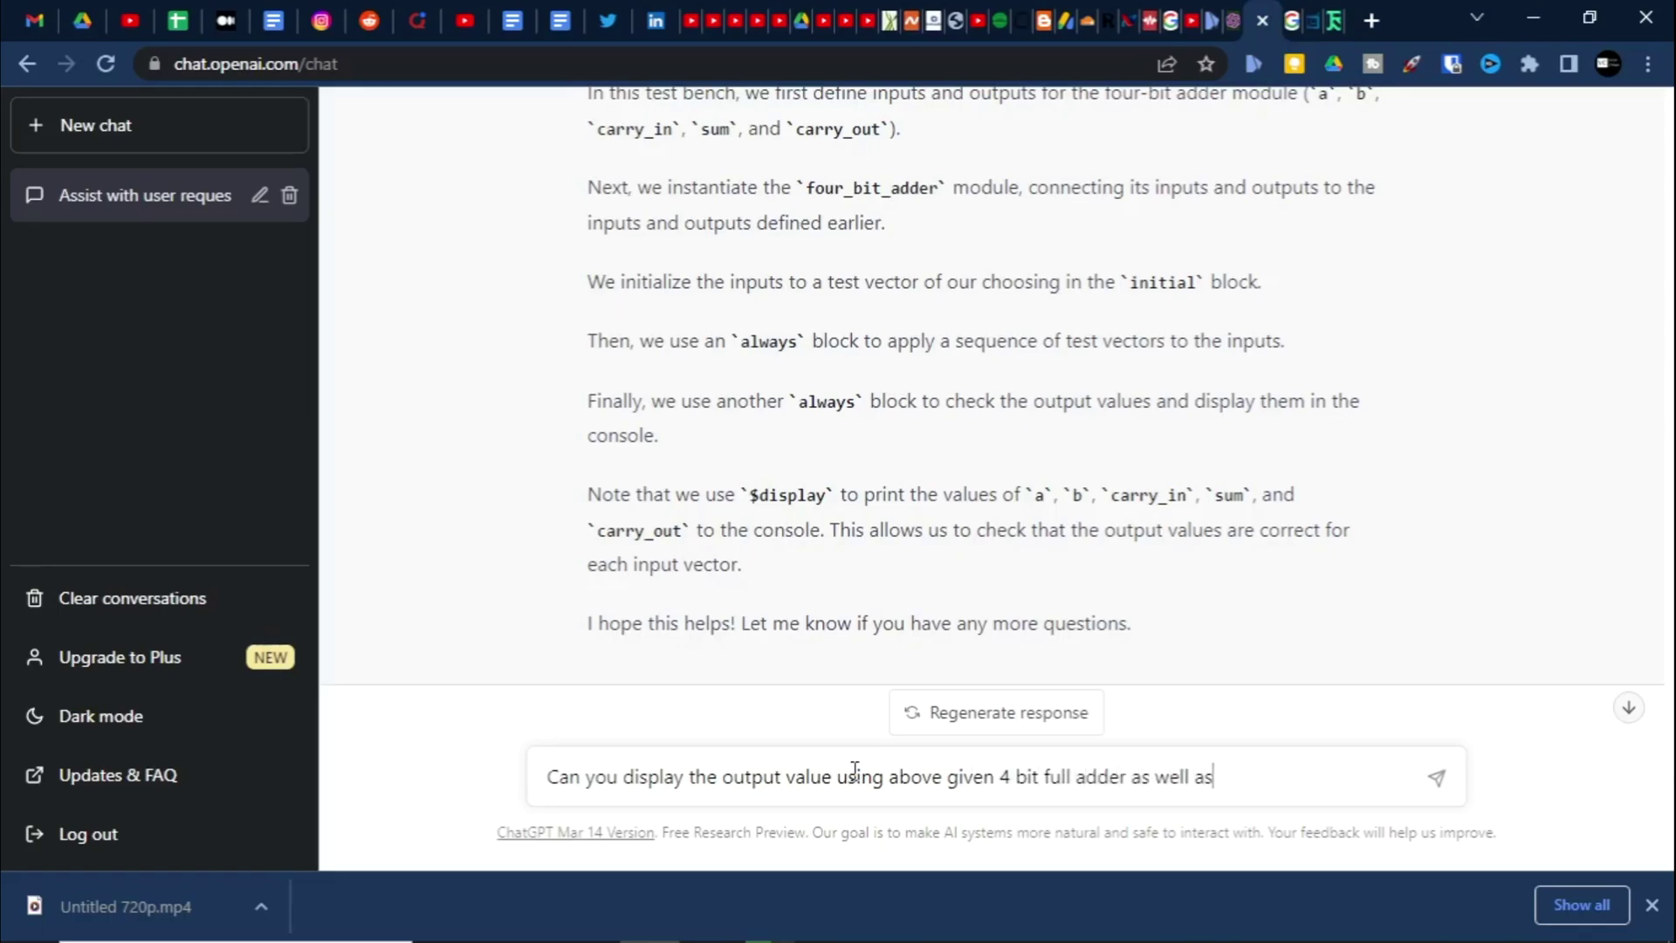
type(" test bench?")
key("Return")
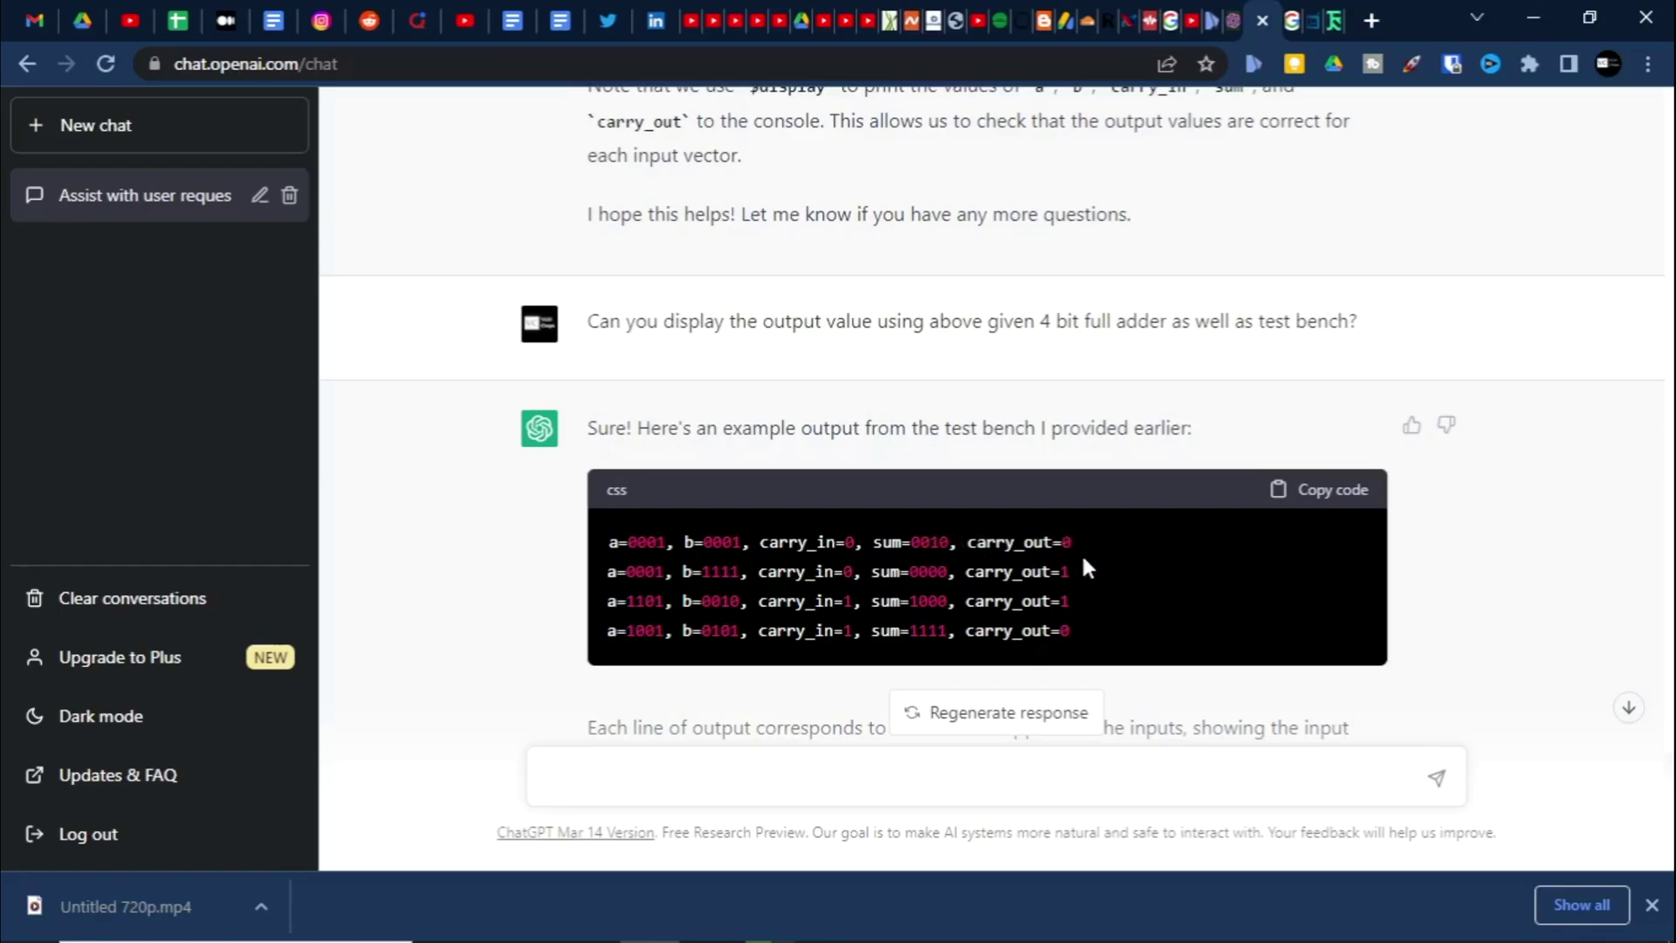
Step: Scroll through the example output lines (a, b, carry_in, sum, carry_out) and their explanation
scroll(951, 558, "down", 2)
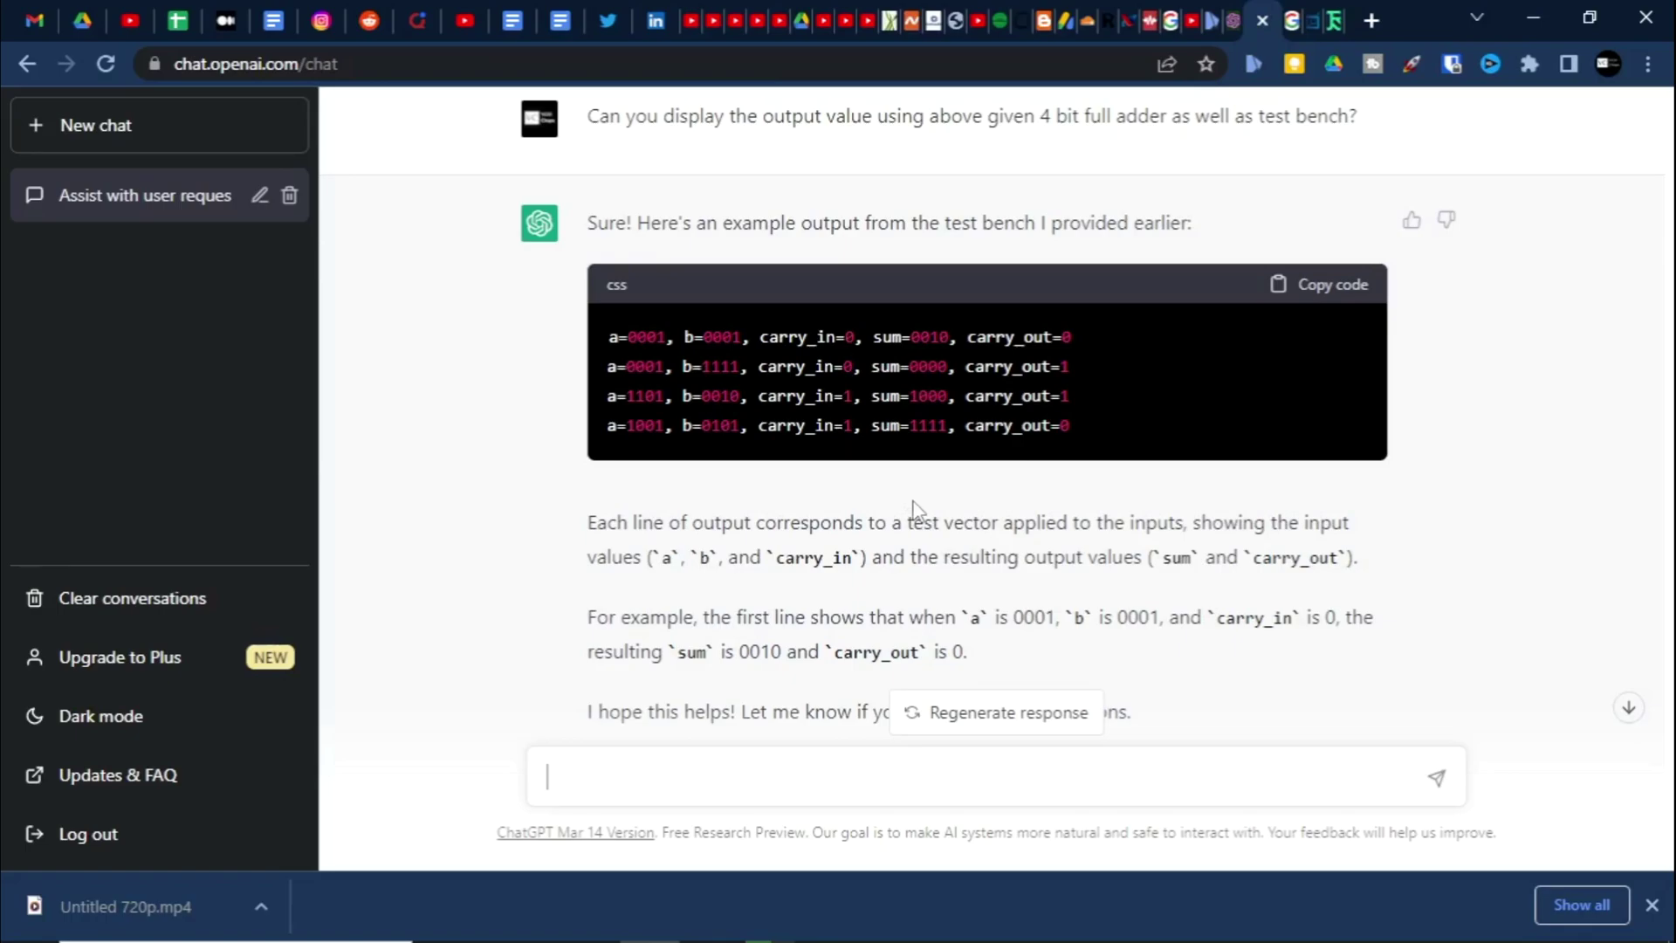
scroll(1270, 580, "down", 1)
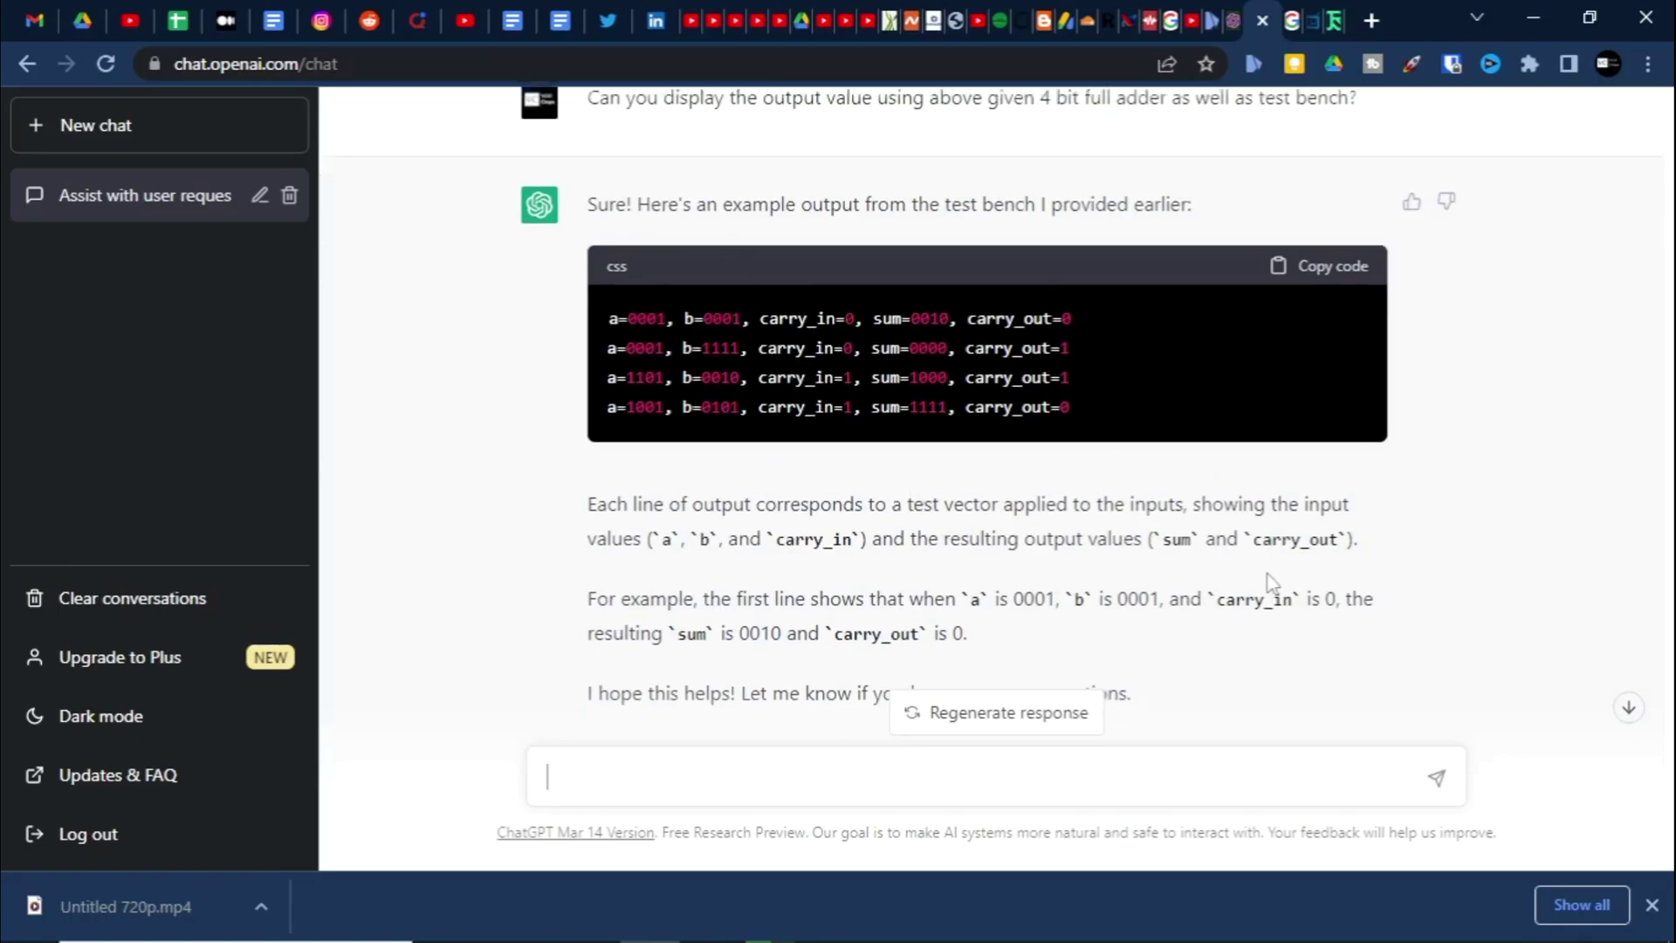
scroll(1265, 578, "down", 1)
scroll(956, 524, "up", 2)
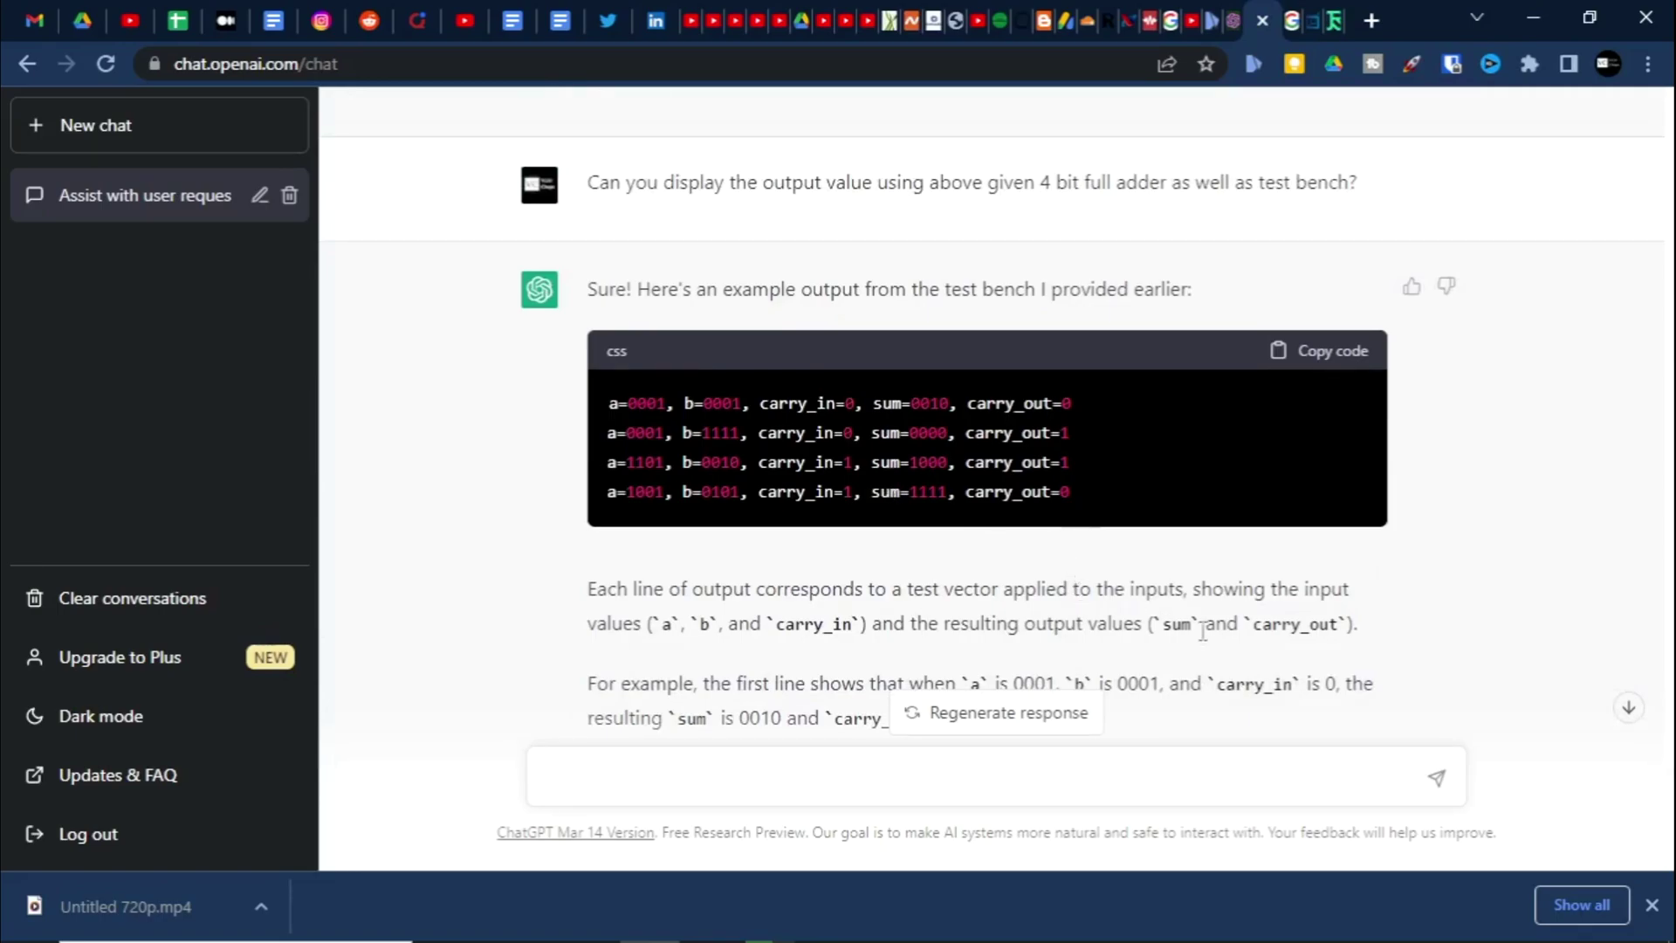
scroll(1279, 650, "down", 2)
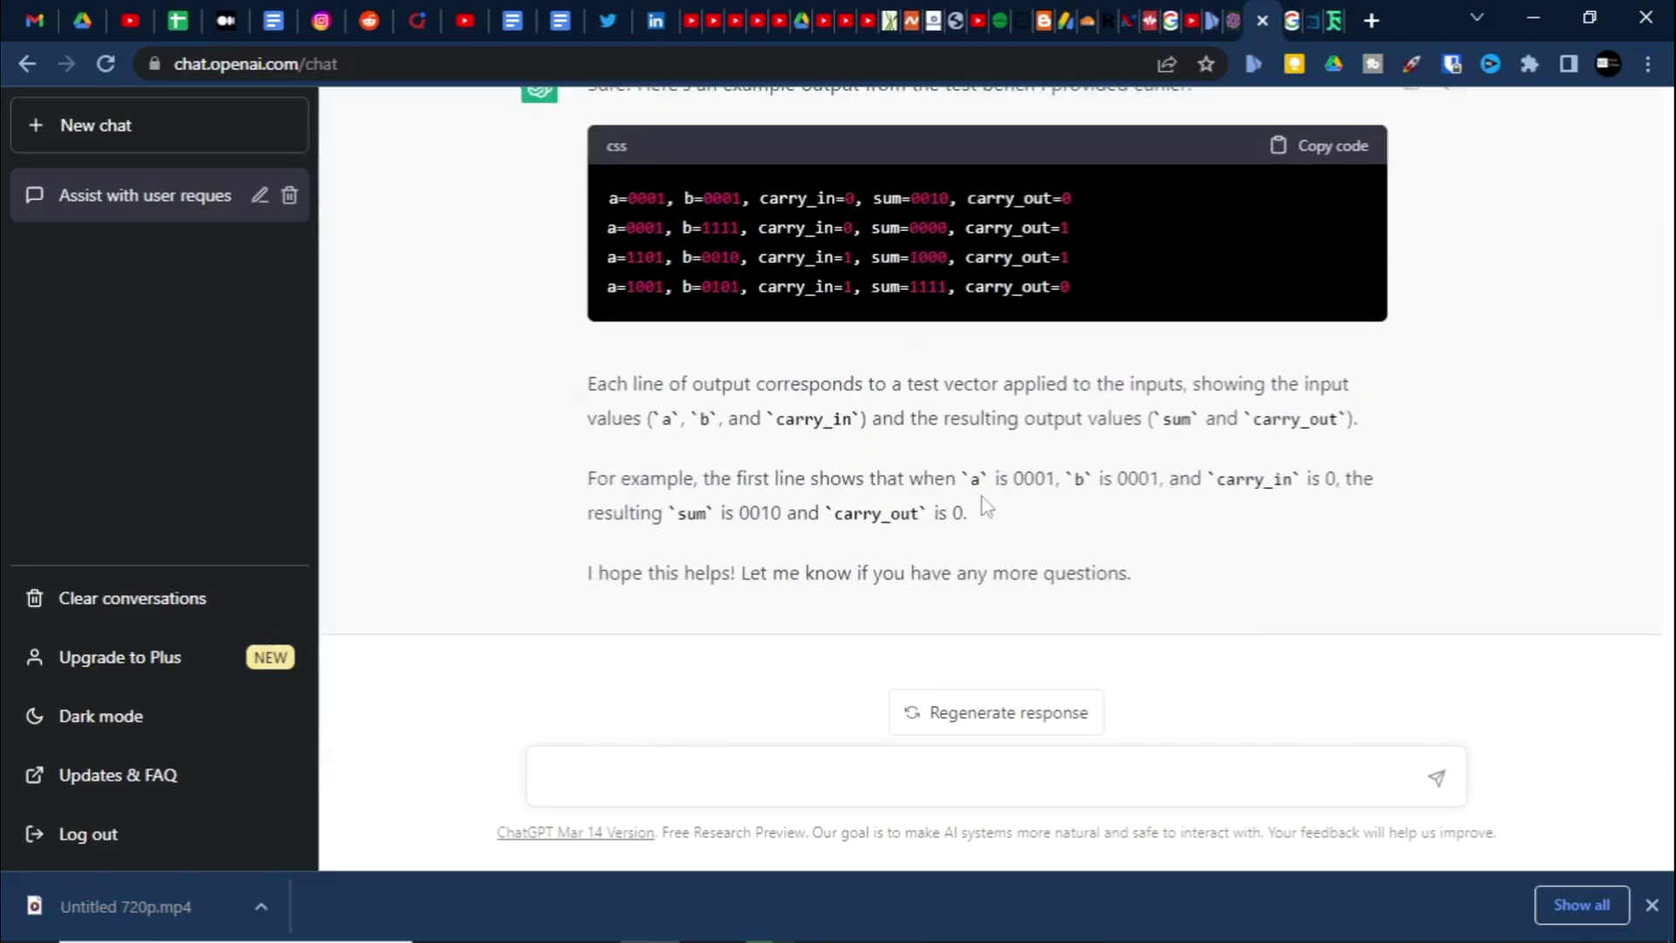
scroll(1101, 407, "up", 2)
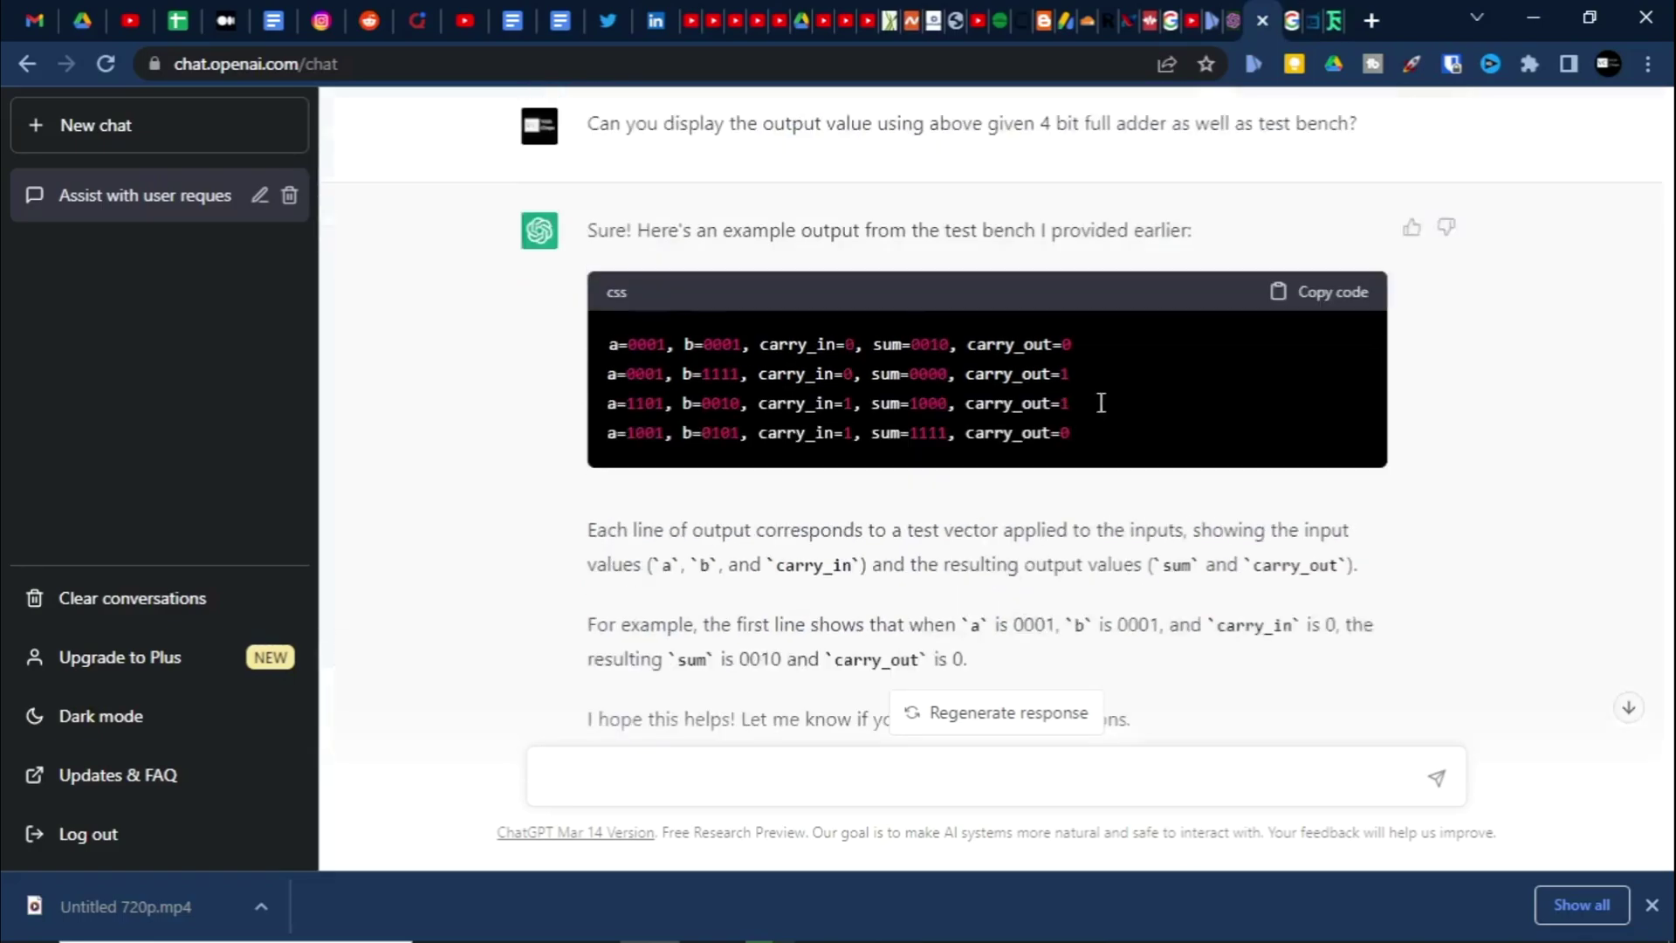
scroll(1102, 402, "up", 1)
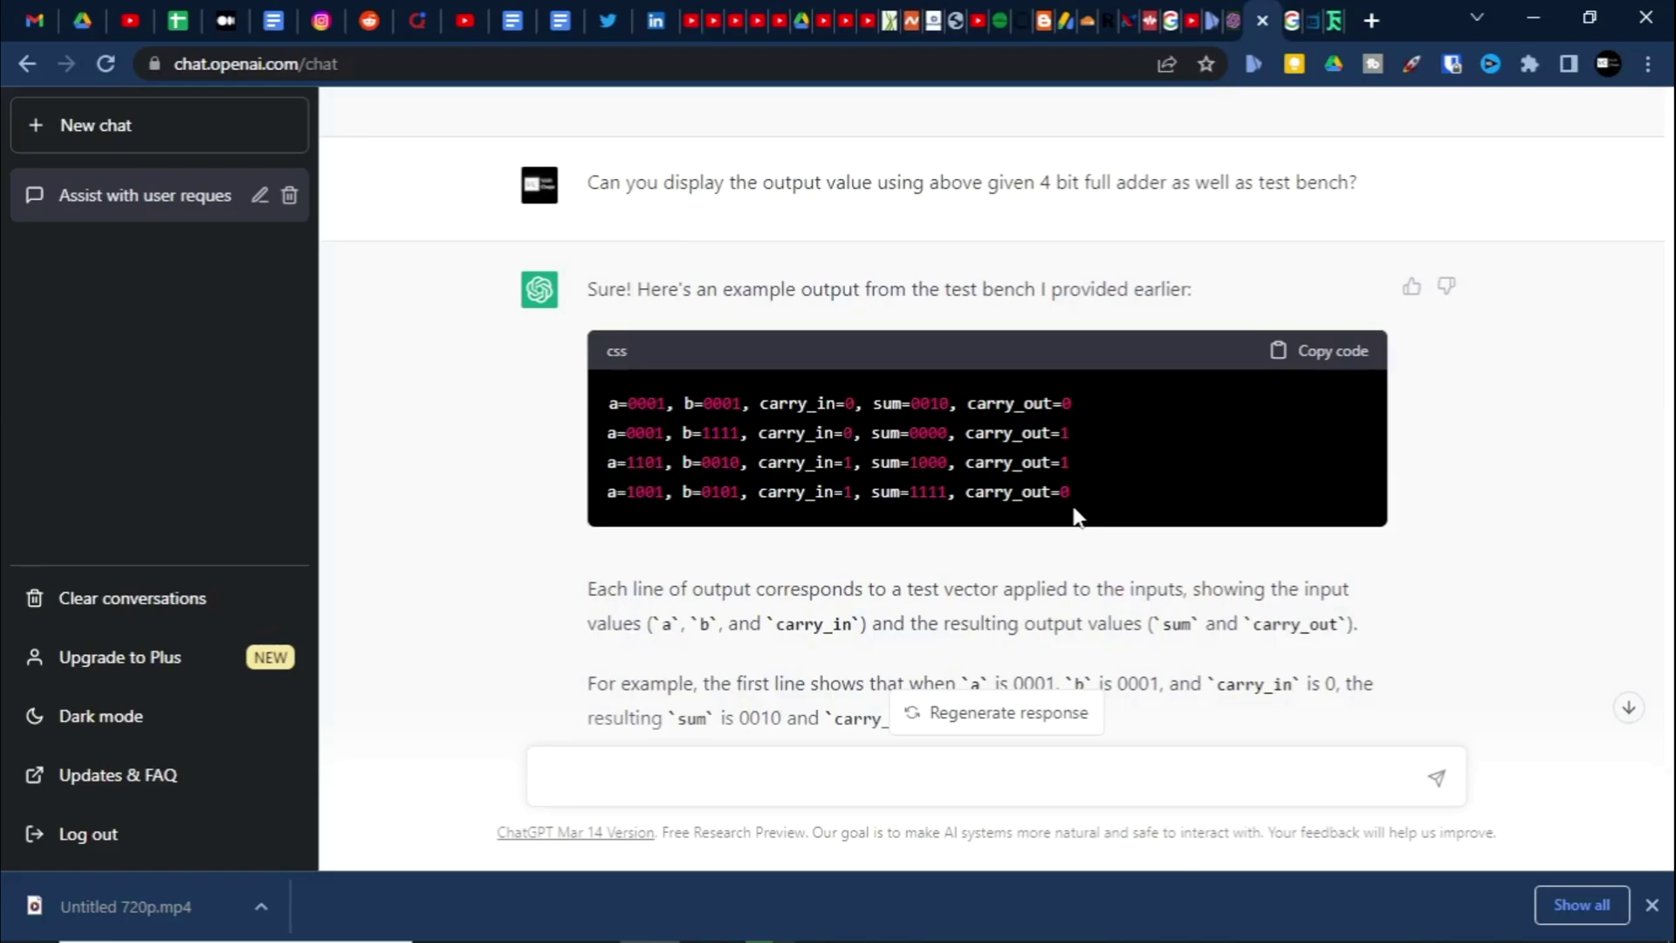
scroll(1035, 563, "down", 2)
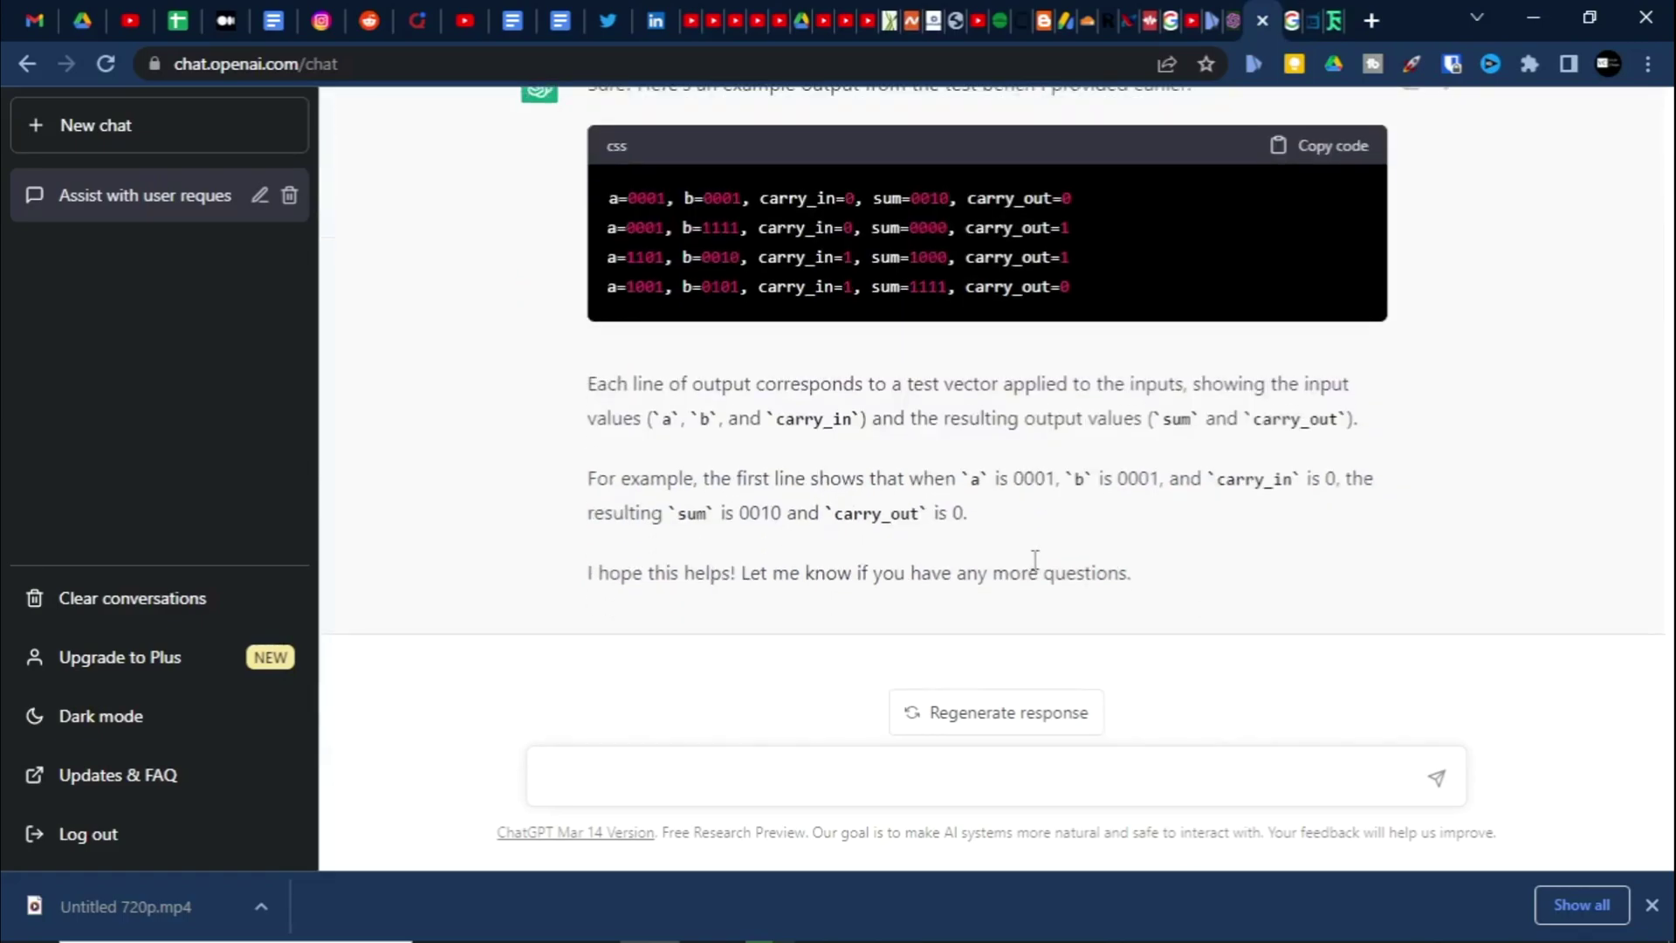
scroll(1036, 558, "up", 4)
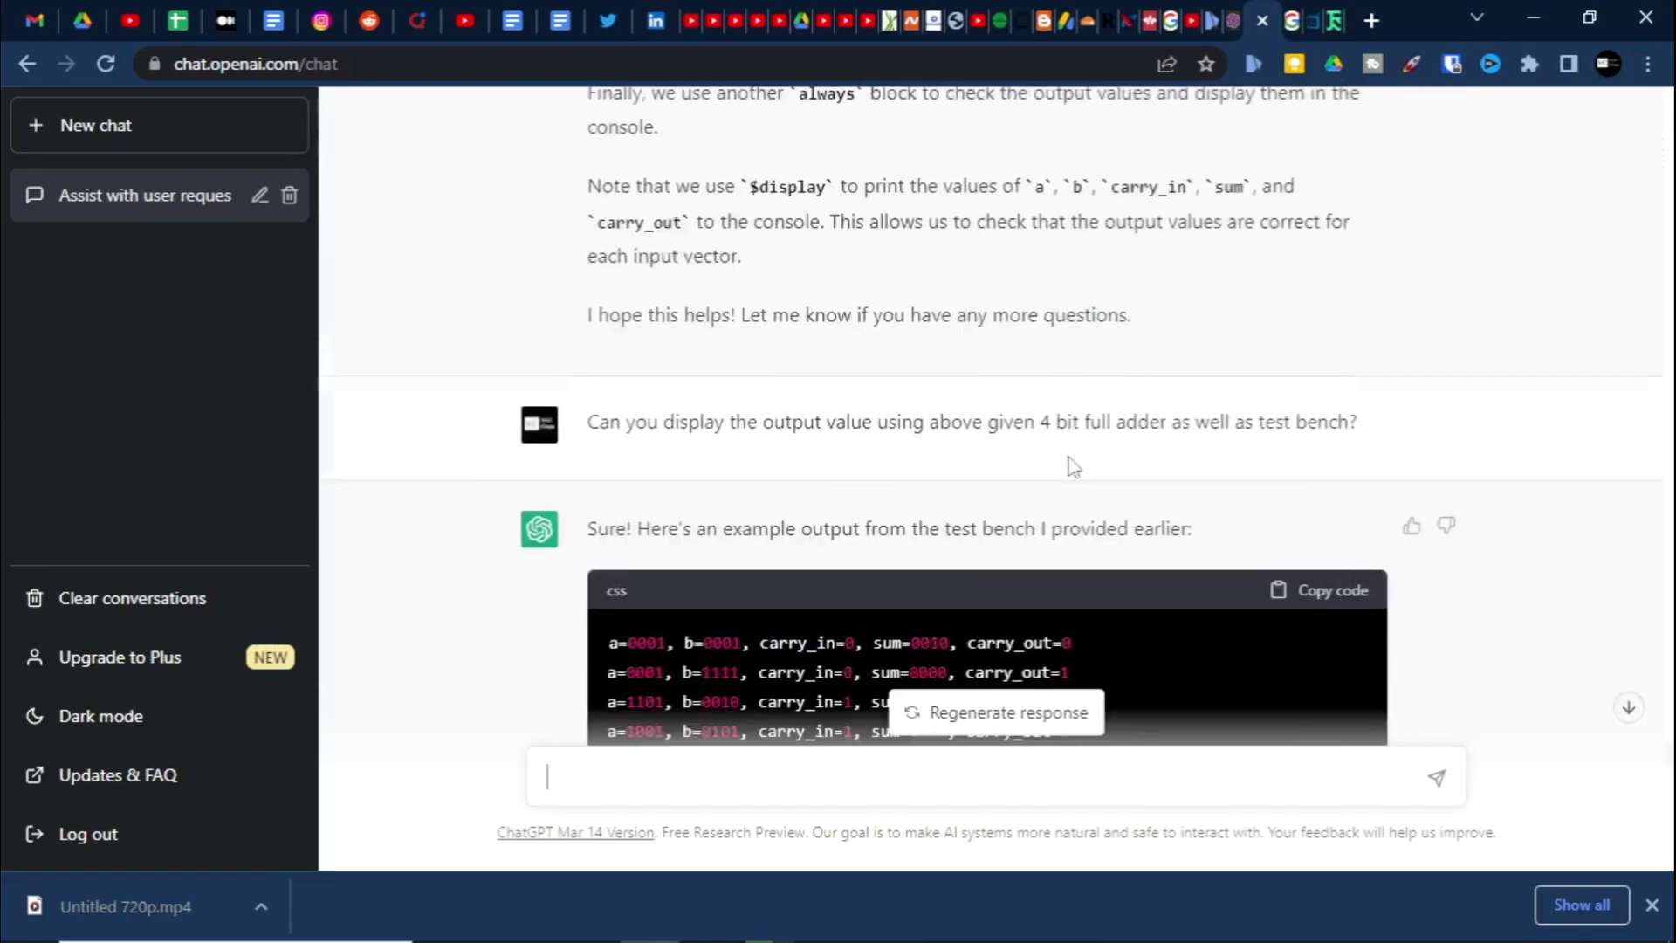
scroll(1069, 470, "up", 2)
scroll(1066, 471, "up", 2)
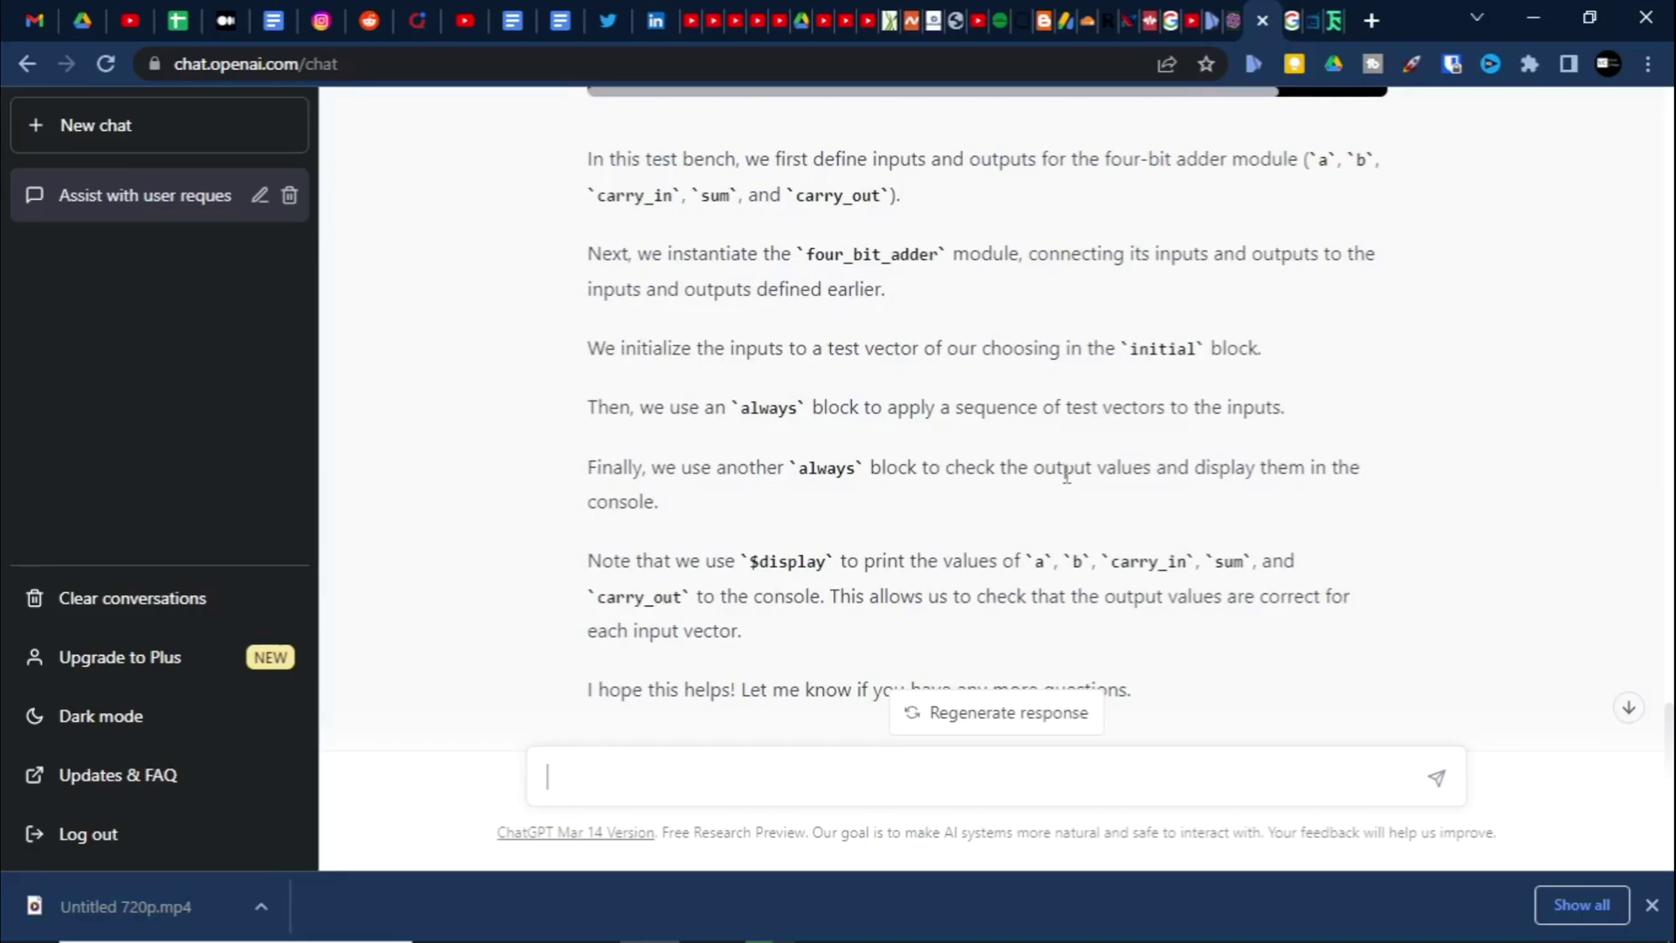
scroll(1048, 467, "down", 6)
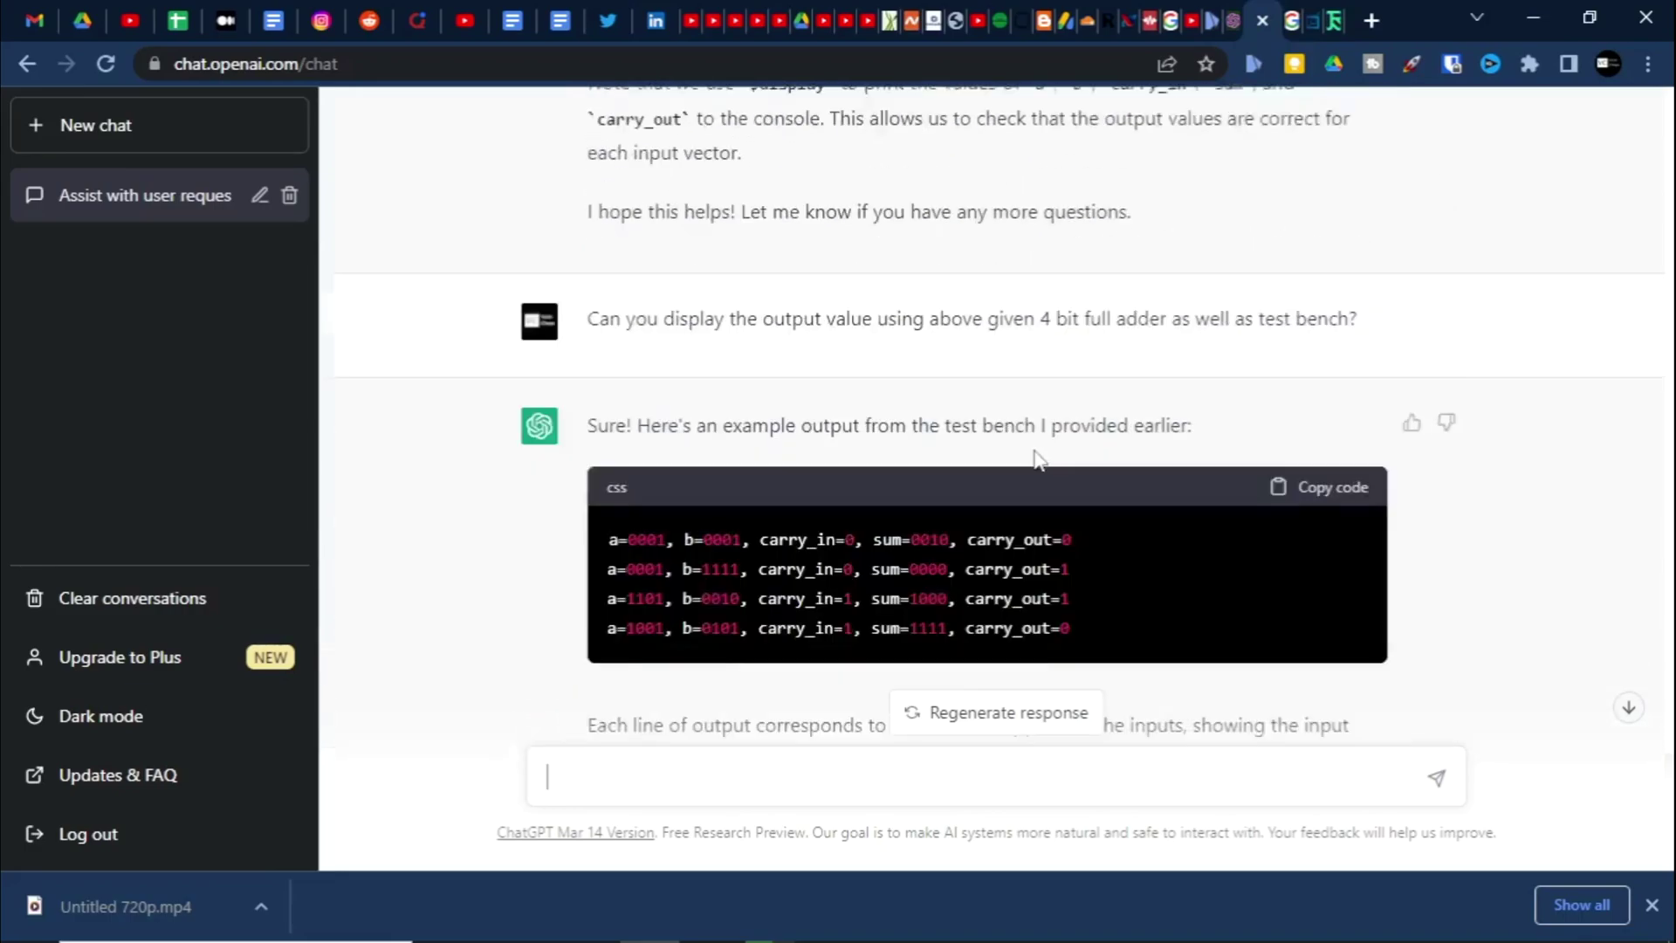